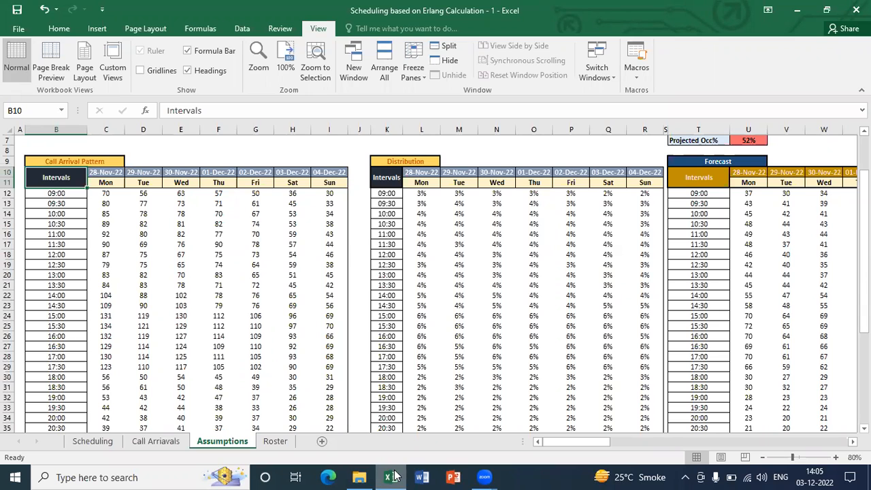
key(Up)
key(Up)
key(Up)
key(Up)
key(Up)
key(Up)
key(Up)
key(Up)
key(Up)
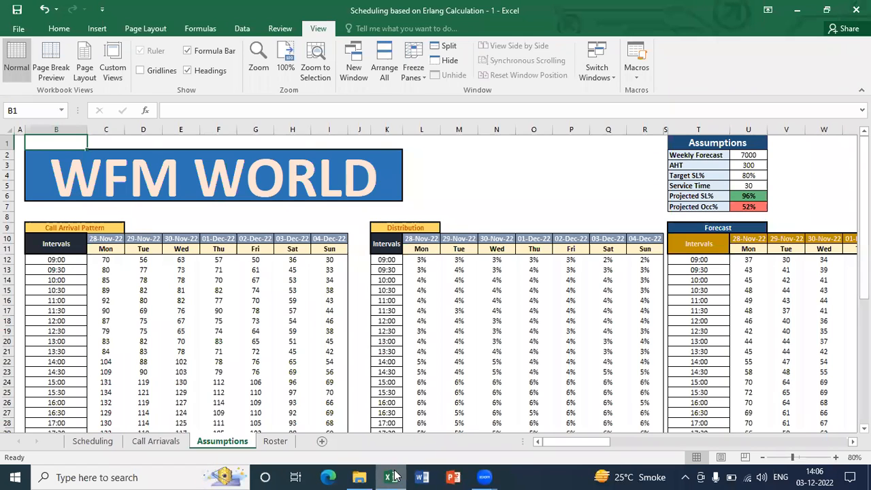
key(Down)
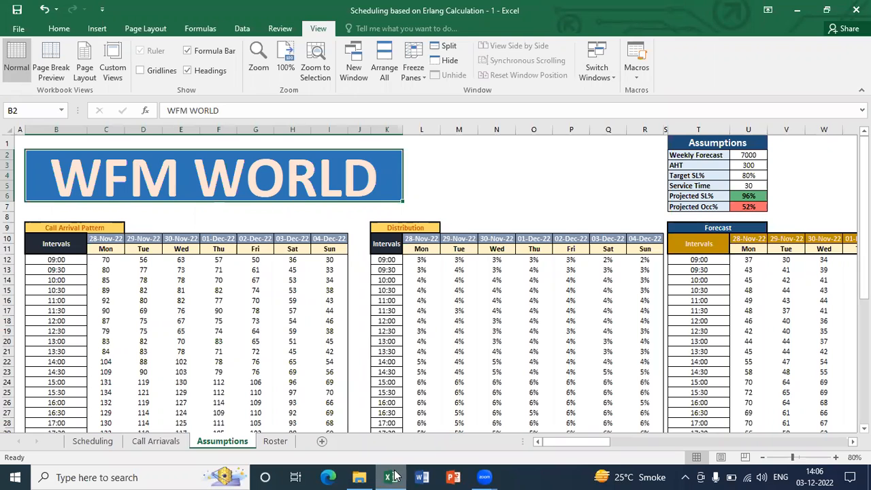
Open the Call Arriavals sheet and examine the historical daily call volumes by interval in columns B to AR
click(156, 441)
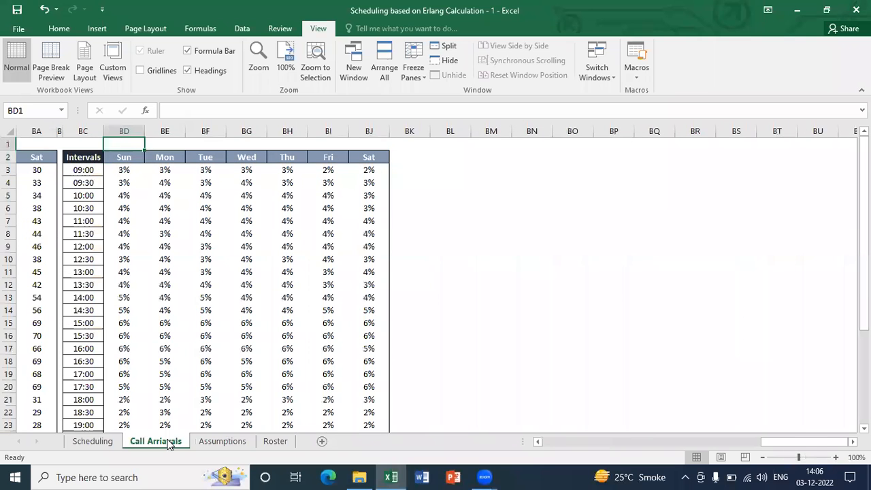
key(Left)
key(Left)
key(Left)
key(Left)
key(Left)
key(Left)
key(Left)
key(Left)
key(Left)
key(Left)
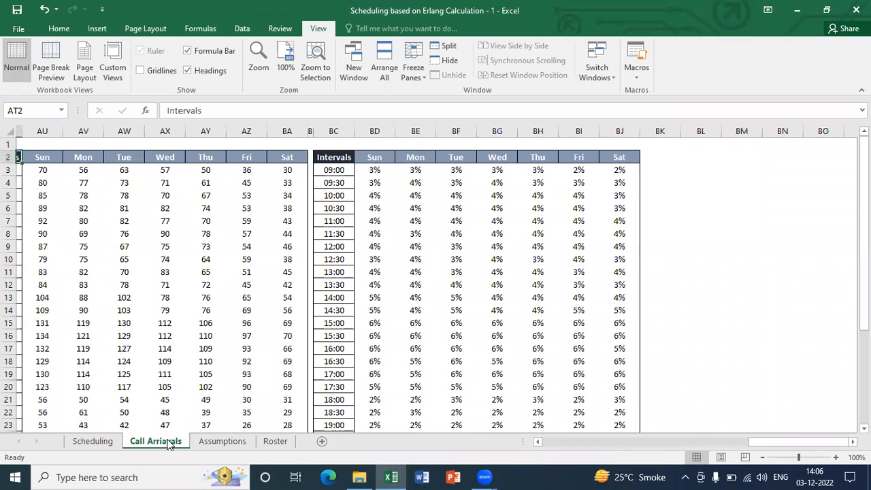
key(Left)
key(Left)
key(ctrl+Left)
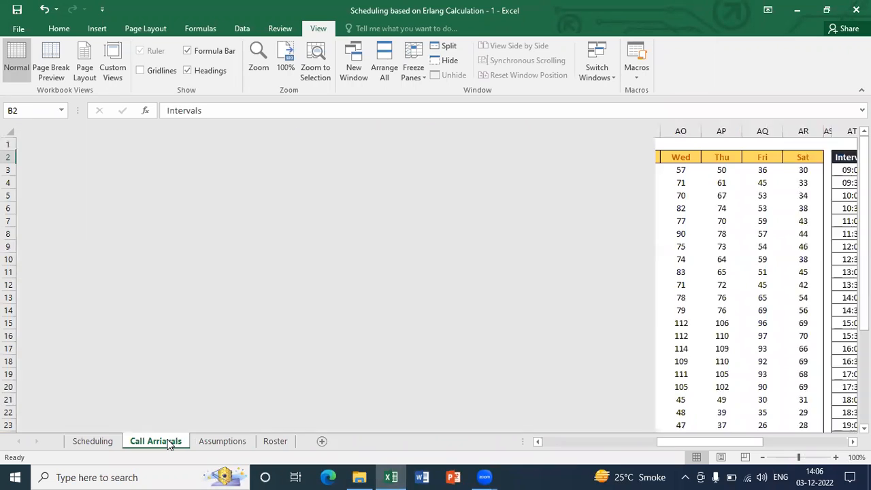
key(Down)
key(Up)
key(ctrl+shift+Right)
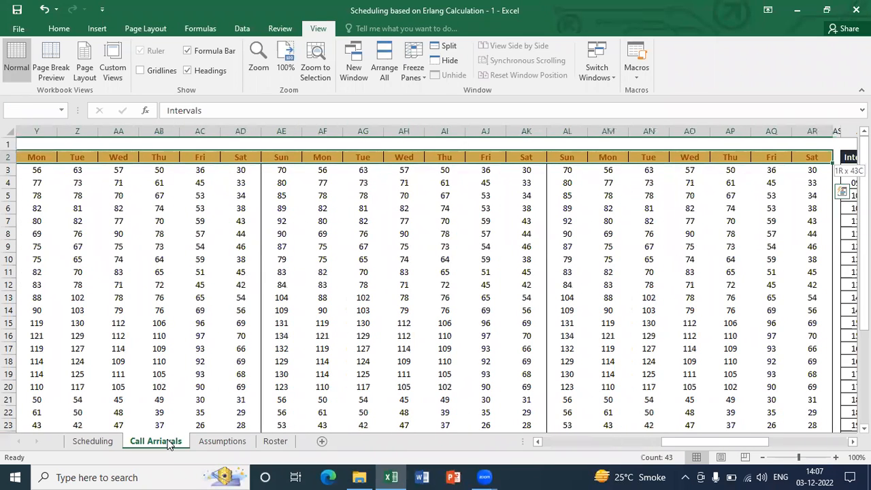
key(ctrl+Right)
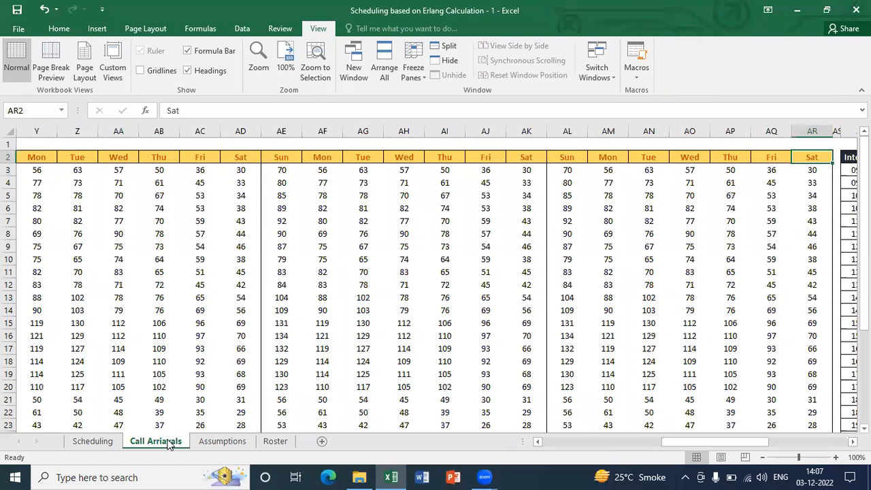
key(Down)
key(Up)
key(Right)
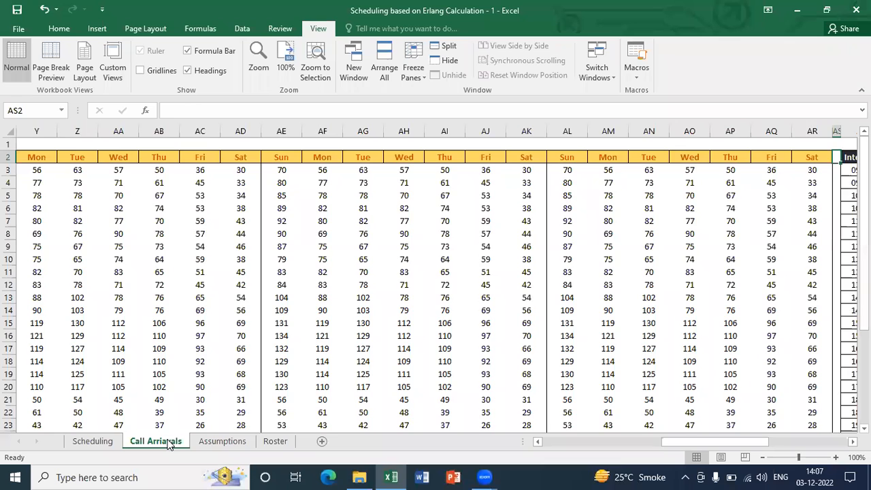
Examine the weekday average table in columns AT to BA and the AVERAGEIF formulas behind its first interval row
key(Right)
key(ctrl+shift+Right)
key(Down)
key(Right)
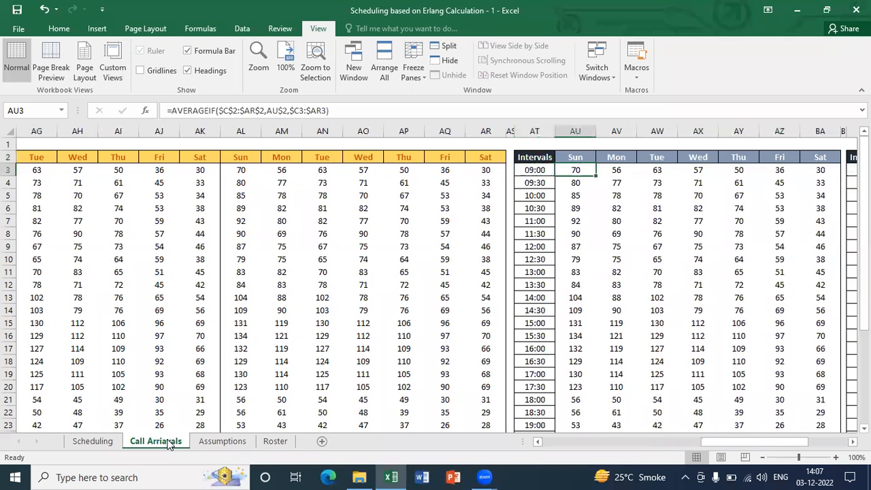
key(Up)
key(Left)
key(ctrl+shift+Right)
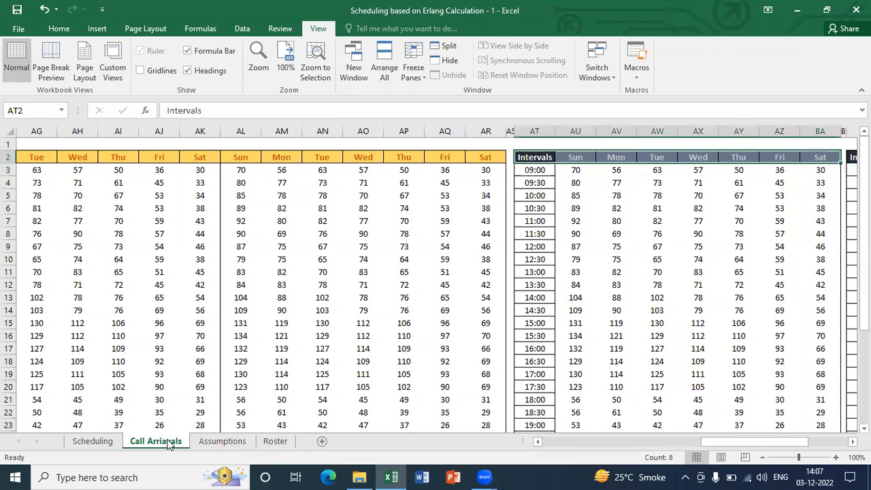
key(ctrl+Right)
key(Down)
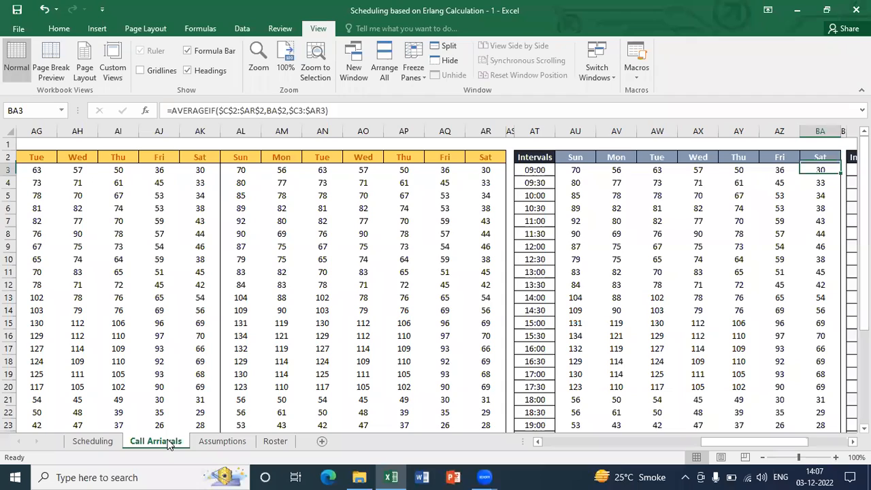
Examine the interval percentage distribution table in columns BC to BJ through its Total row
key(Up)
key(ctrl+Right)
key(ctrl+shift+Right)
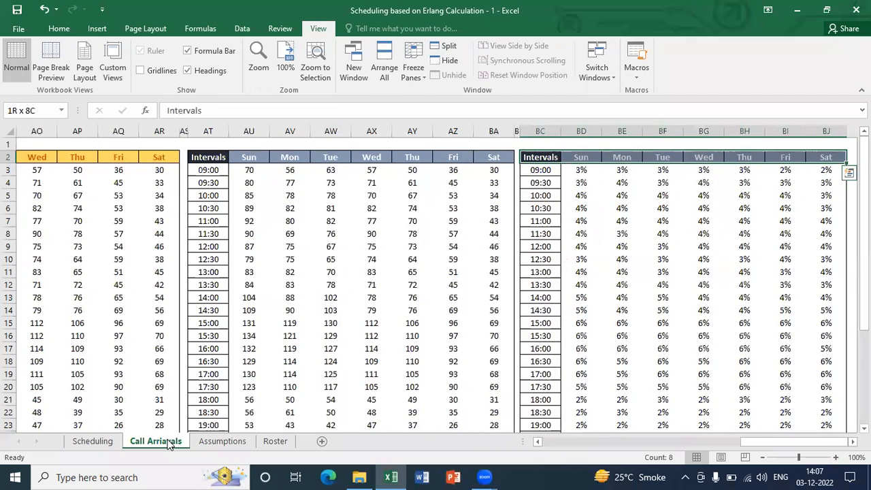
key(ctrl+shift+Down)
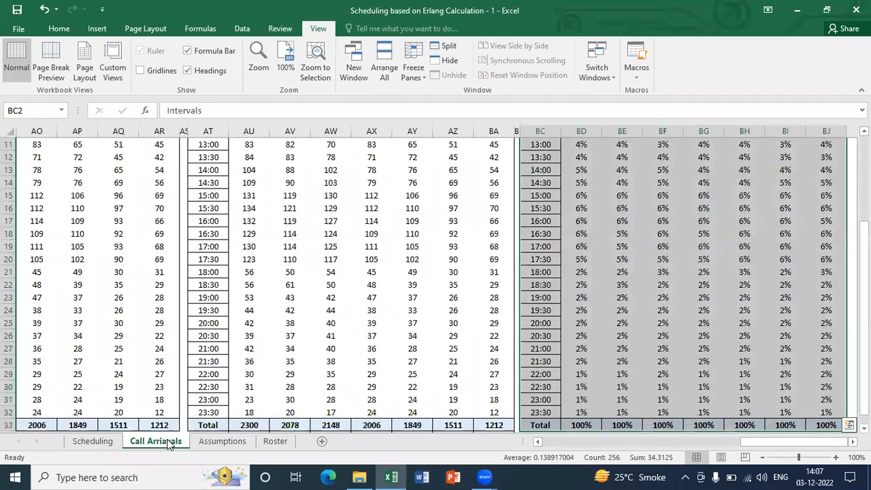
key(ctrl+Down)
key(Down)
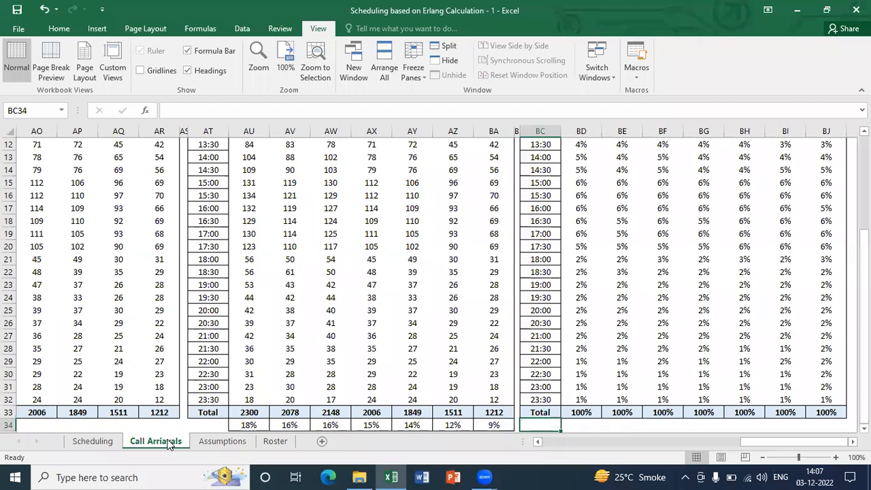
Check the formulas for Saturday's share of weekly calls and Sunday's 23:30 interval distribution
key(Left)
key(Left)
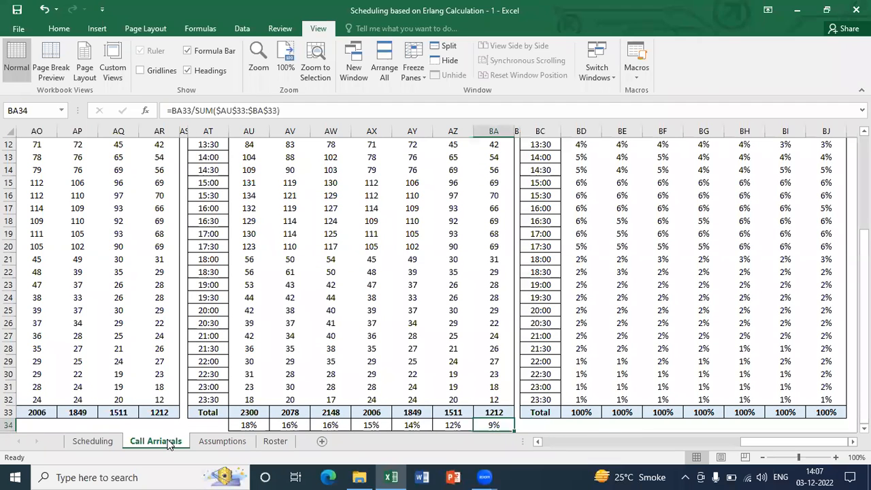
key(Up)
key(Up)
key(Right)
key(Right)
key(Right)
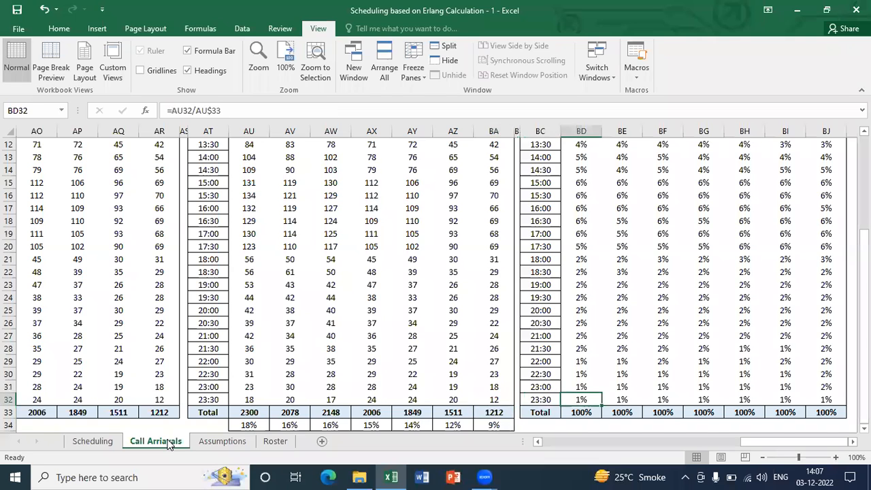
key(ctrl+Up)
key(Down)
key(Up)
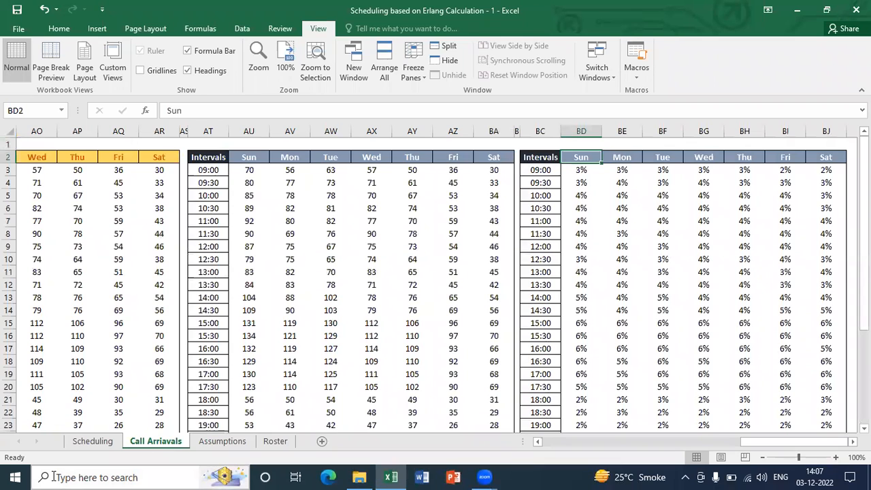
Open the Assumptions sheet and examine the Call Arrival Pattern table, including how its first Monday value links to Call Arriavals
click(207, 443)
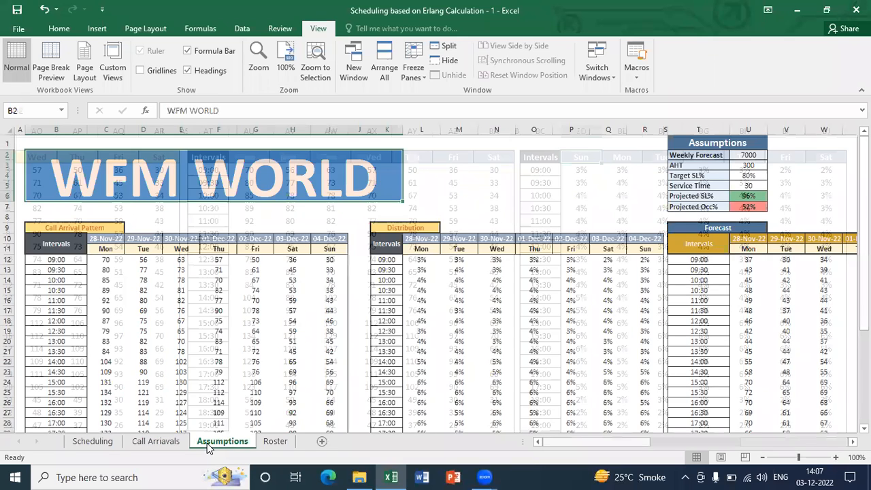
key(Left)
key(Down)
key(Down)
key(Down)
key(Down)
key(Down)
key(Down)
key(Down)
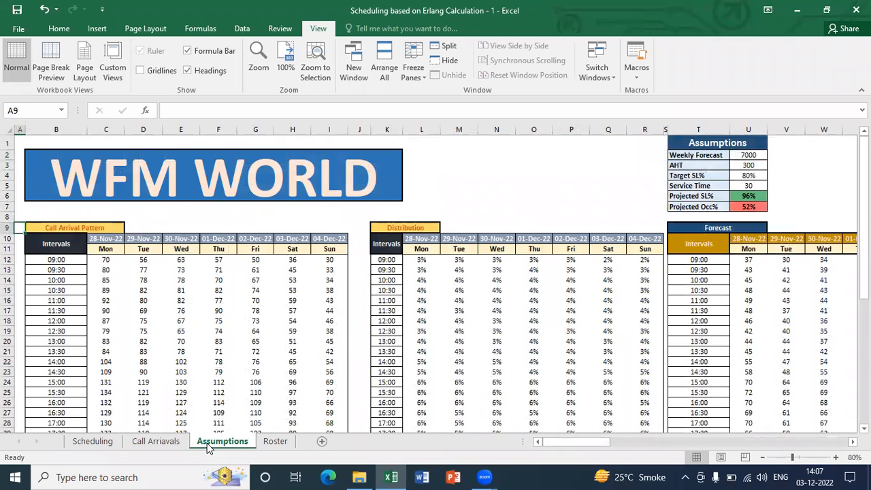
key(Right)
key(Down)
key(Down)
key(Right)
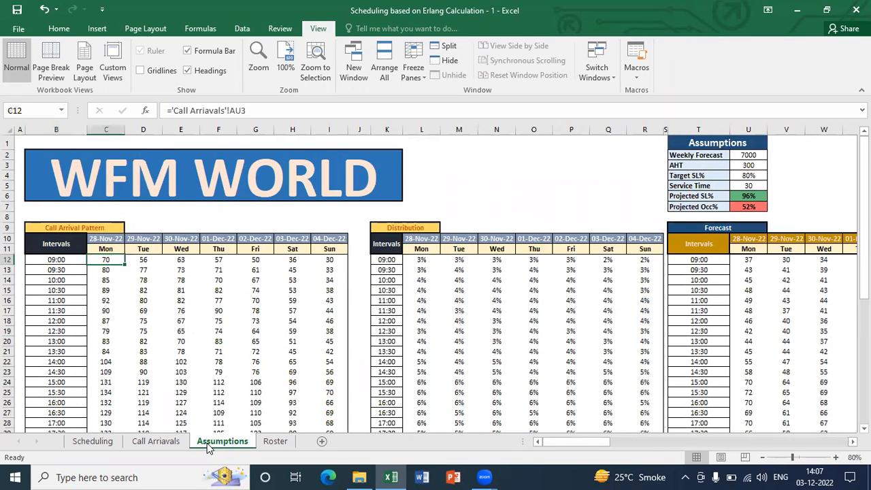
key(ctrl+Down)
key(ctrl+Up)
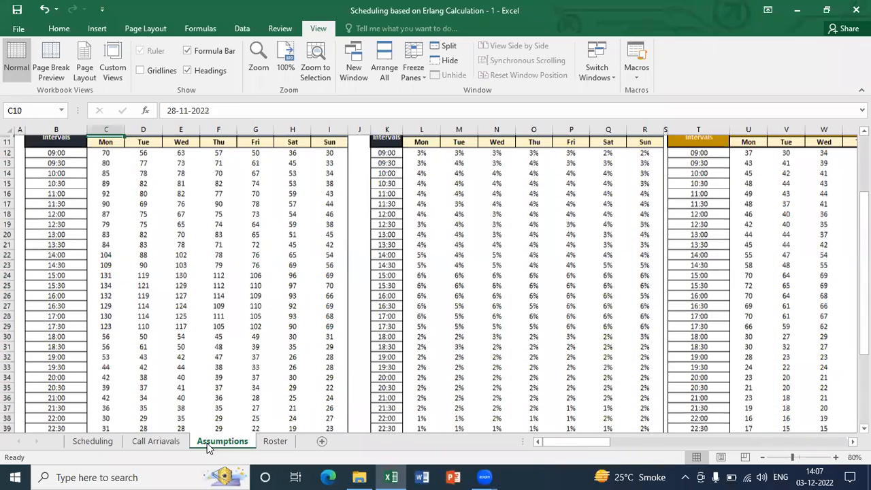
key(ctrl+Up)
key(Down)
key(Down)
key(Down)
key(Down)
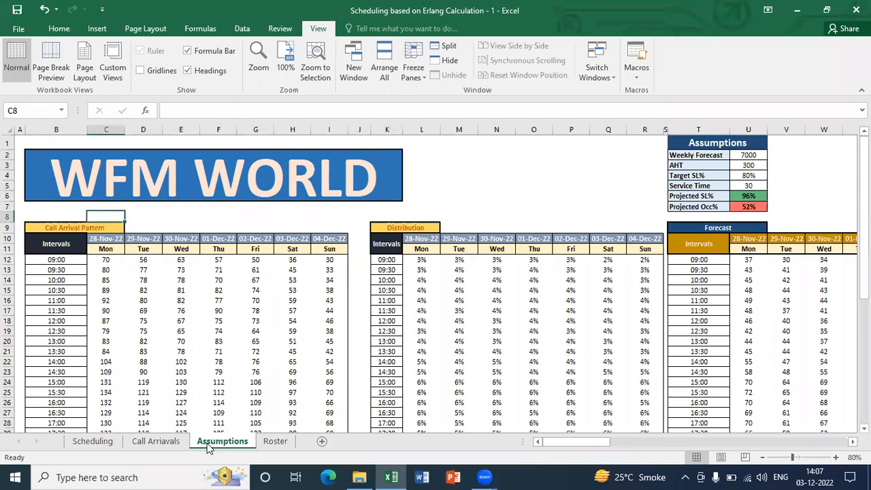
Examine the Distribution table on the Assumptions sheet through Monday's total formula
key(ctrl+Right)
key(ctrl+Right)
key(Right)
key(Down)
key(ctrl+Down)
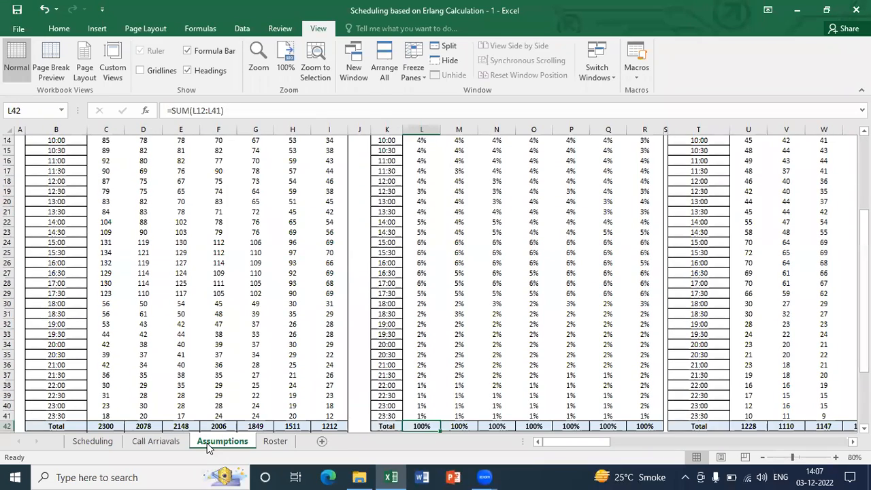
key(Down)
key(Down)
key(Down)
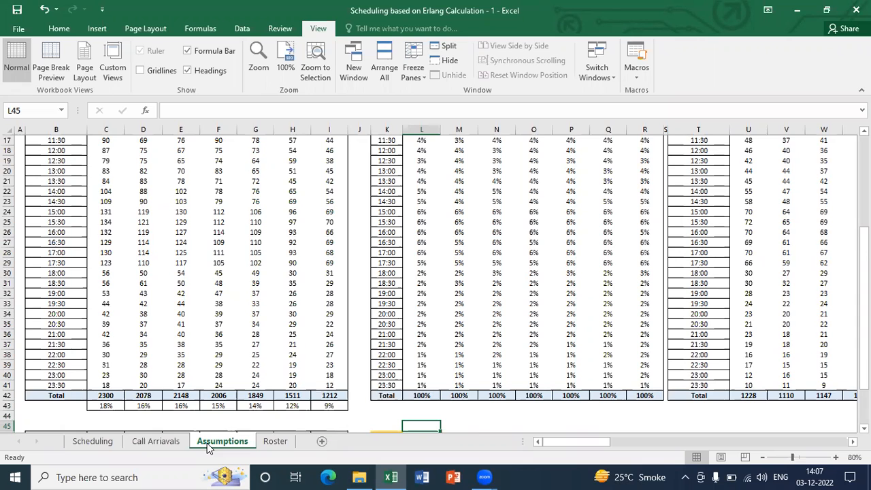
Examine the Scheduled, WO and HC rows and the Peak and Balance Scheduling Approach notes beneath them
key(Down)
key(Left)
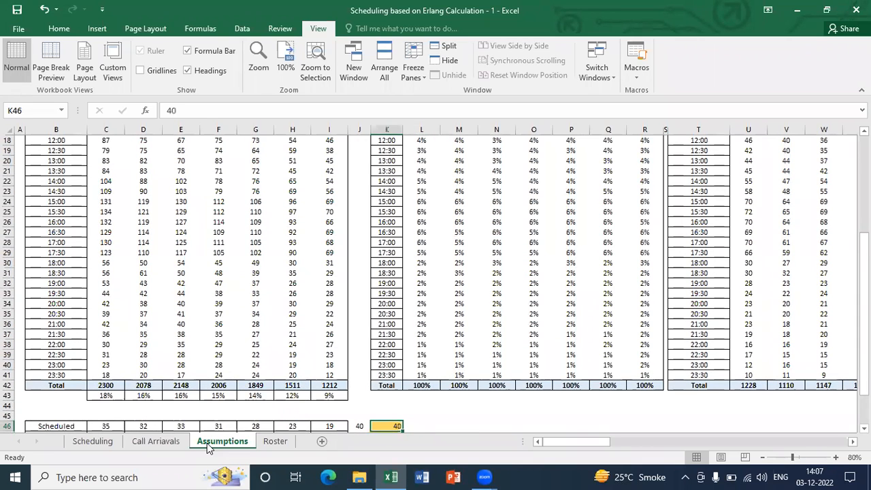
key(ctrl+Left)
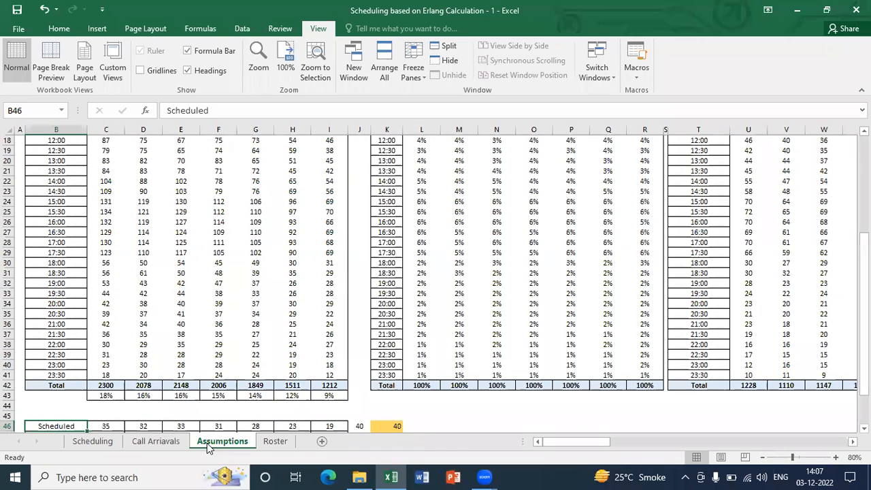
key(Down)
key(Down)
key(Down)
key(Down)
key(Down)
key(Down)
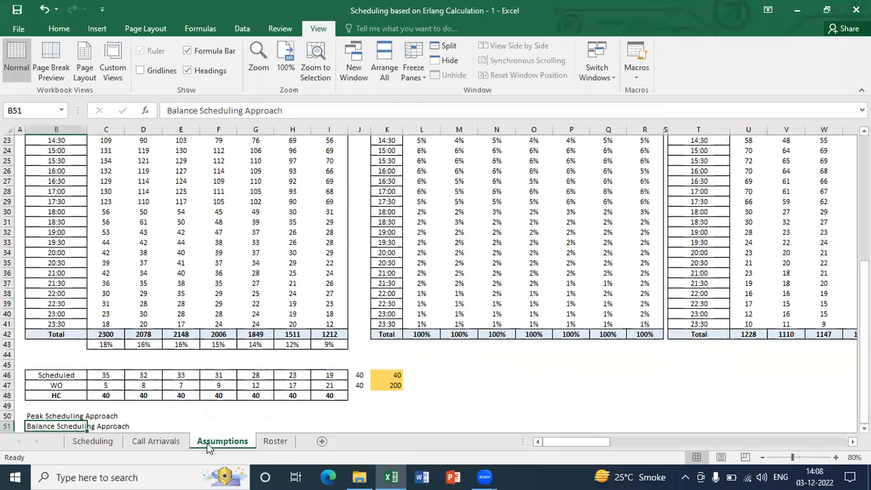
key(Up)
key(Up)
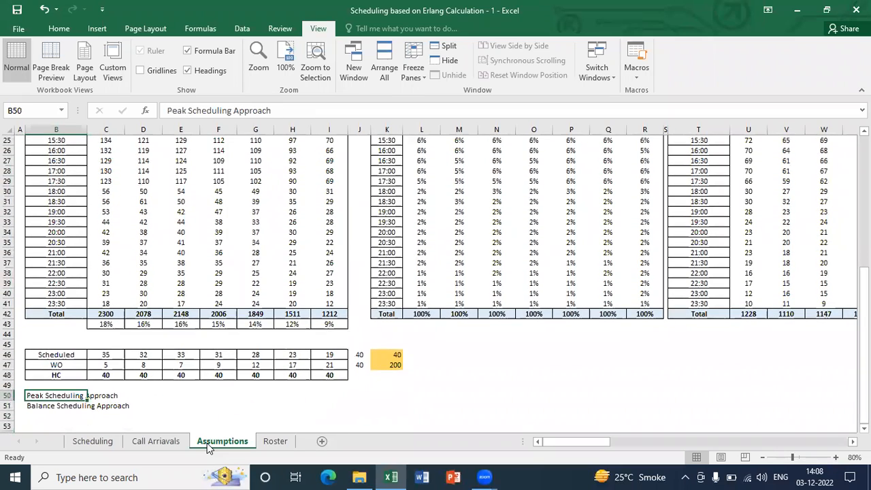
key(Down)
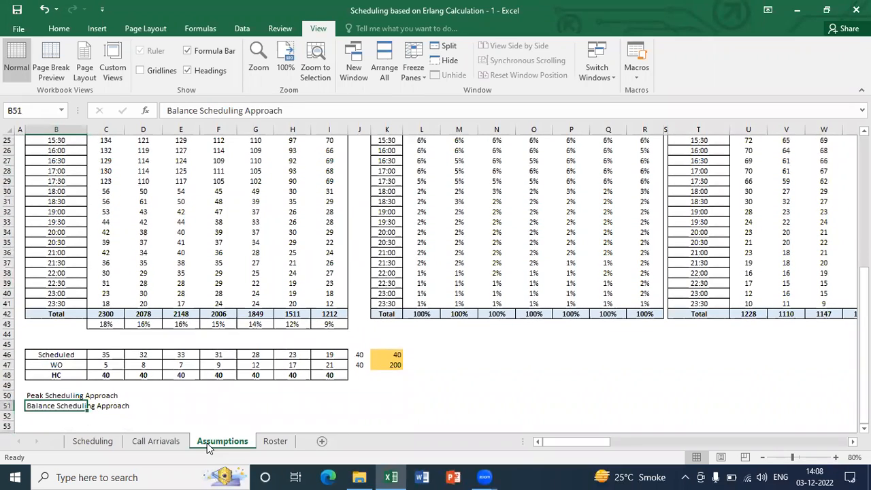
key(Down)
key(Down)
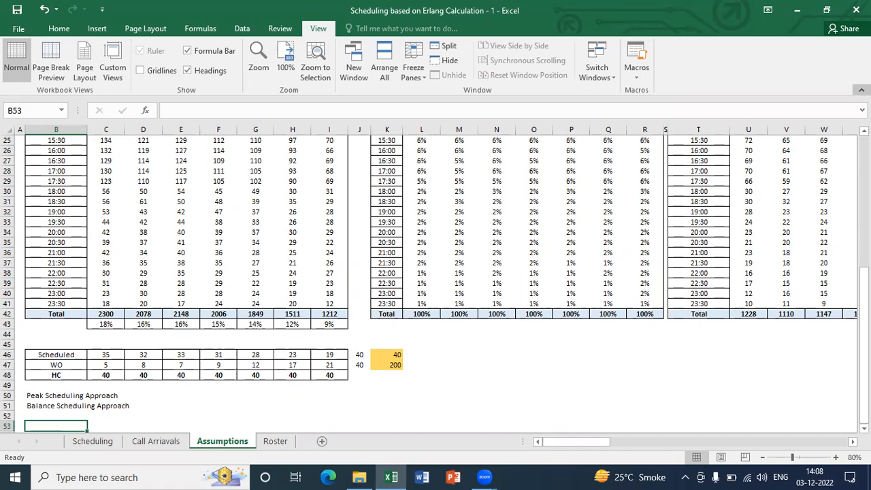
Collapse the ribbon to enlarge the worksheet area and revisit the two scheduling approach notes below the headcount table
click(861, 89)
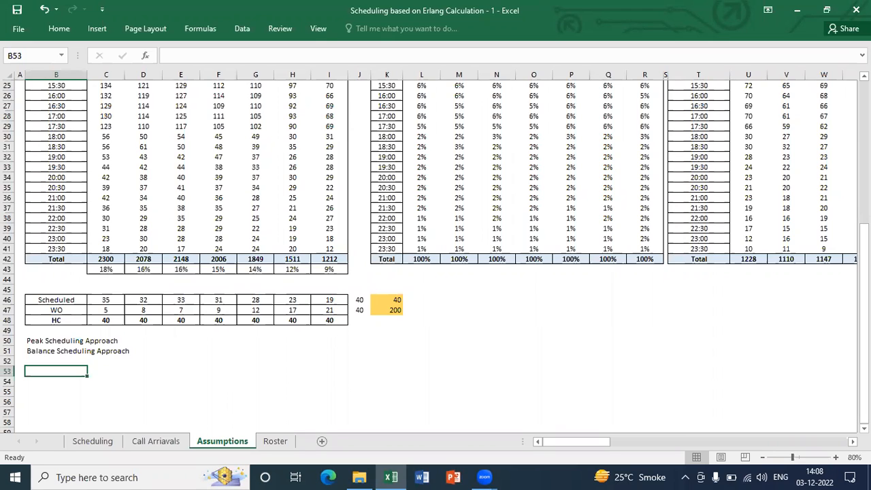
key(Up)
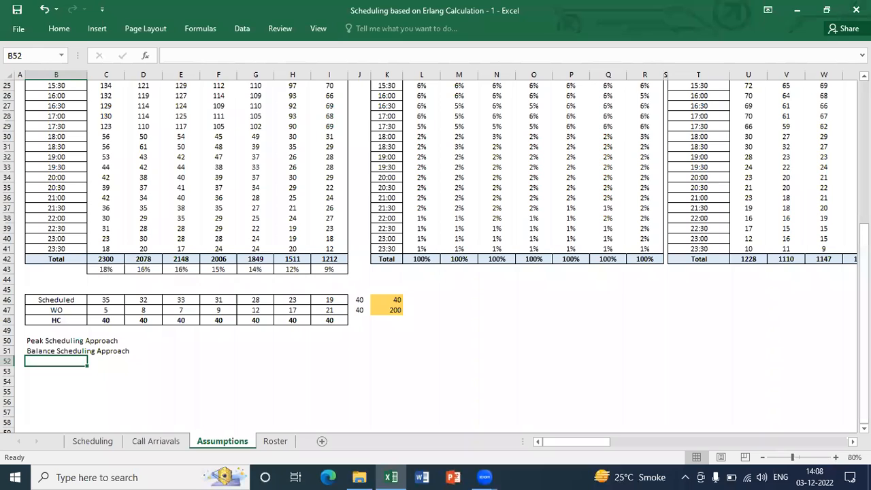
key(Up)
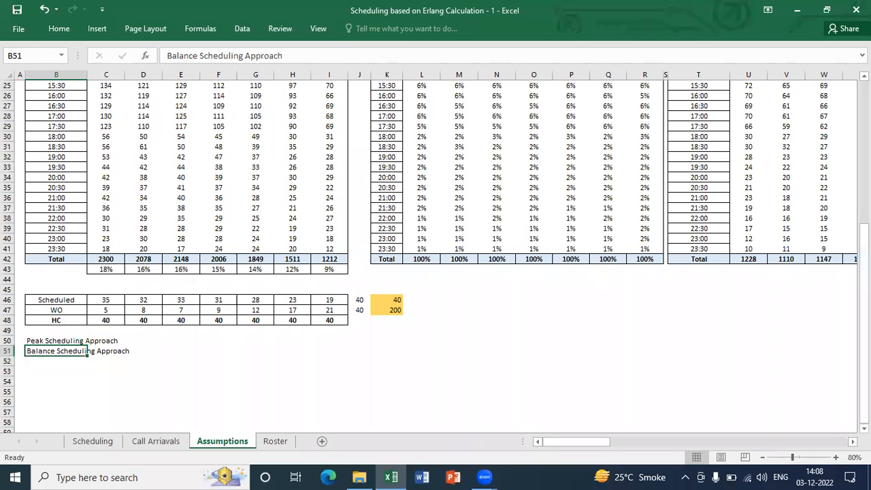
key(Up)
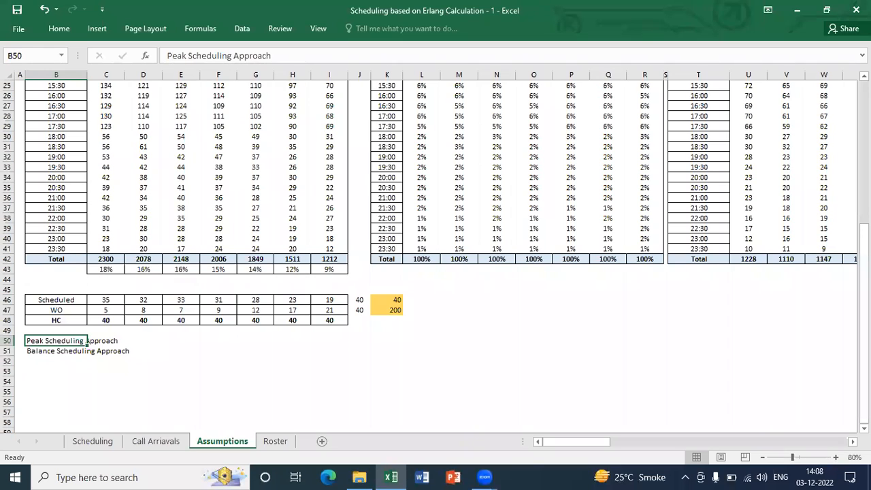
key(Down)
key(Up)
key(Up)
key(Up)
key(Up)
key(Up)
key(Up)
key(Up)
key(Up)
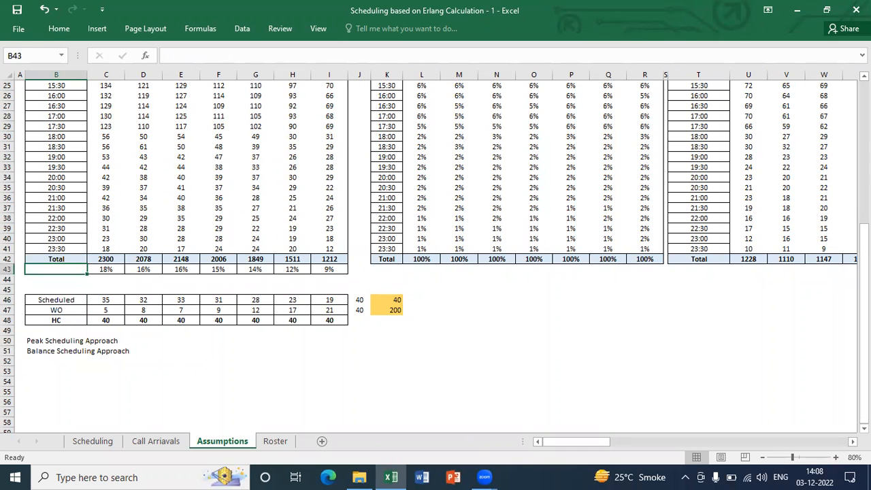
Examine the daily share percentages beneath the call arrival totals, from Monday's formula across the full week
key(Right)
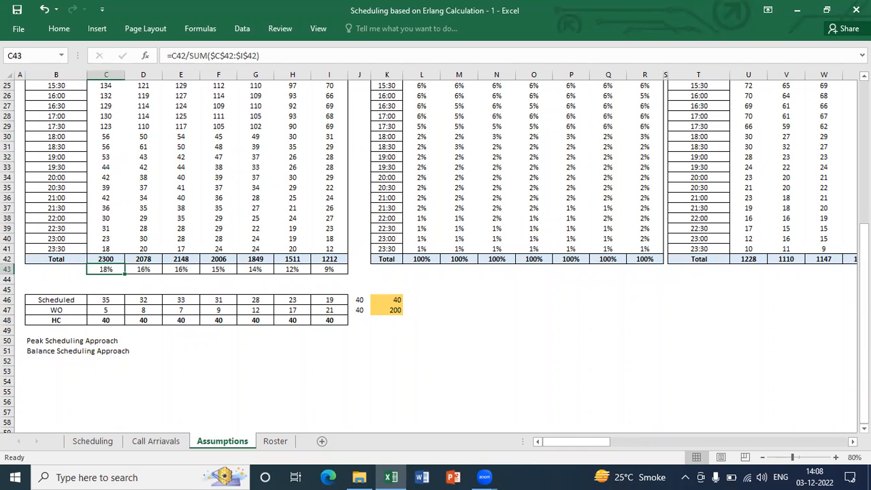
key(Down)
key(Up)
key(shift+Right)
key(shift+Right)
key(shift+Right)
key(shift+Right)
key(shift+Right)
key(shift+Right)
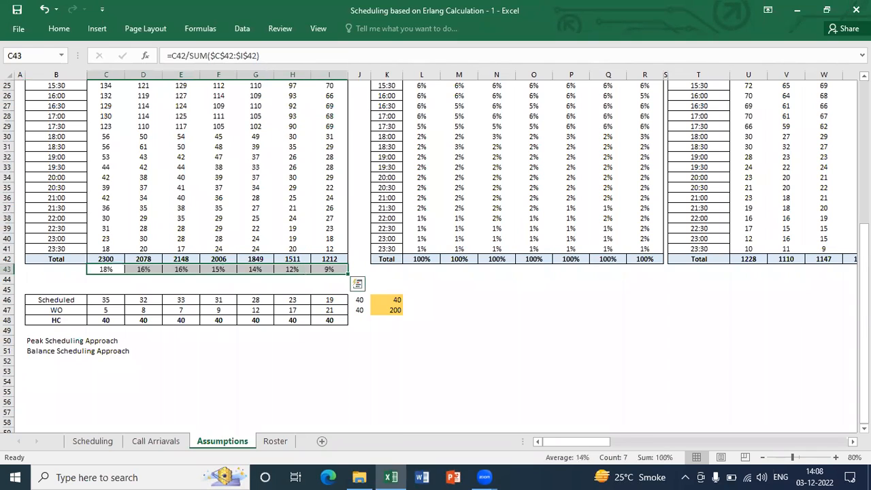
key(Up)
key(Down)
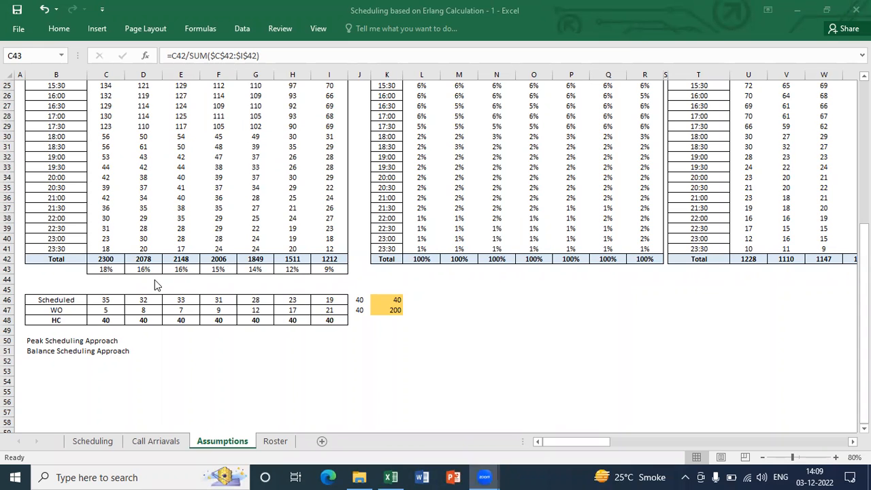
click(121, 273)
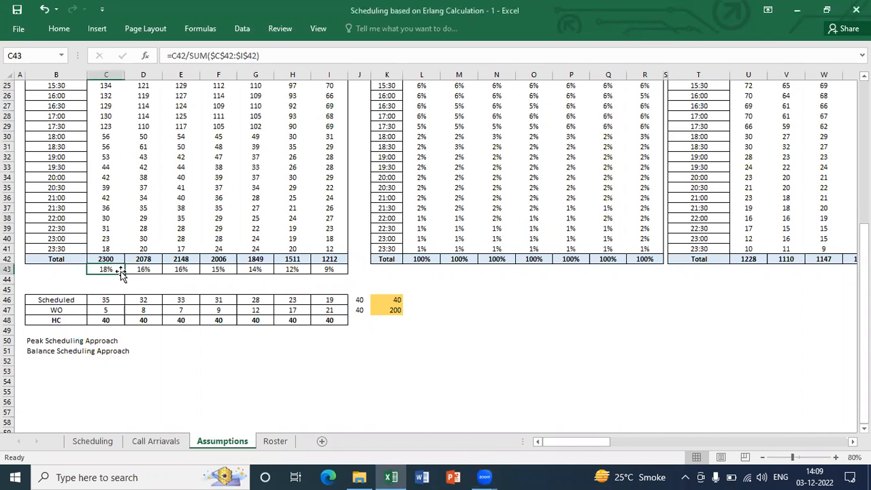
key(ctrl+shift+Right)
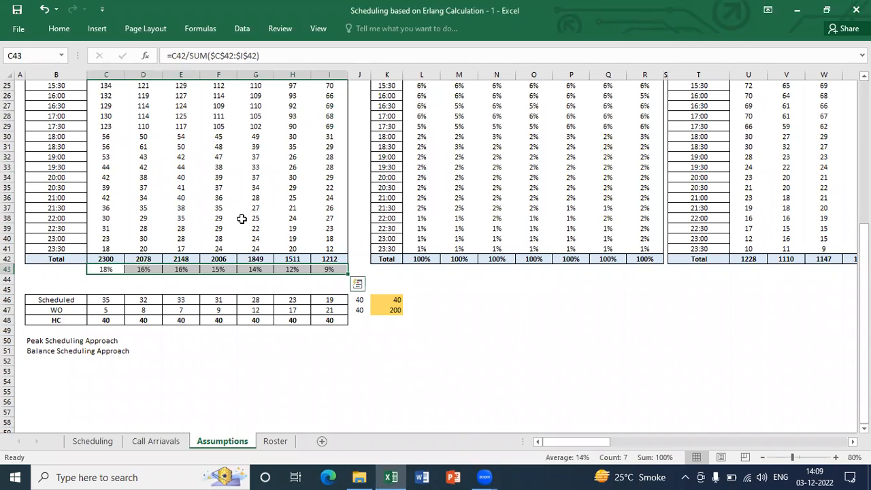
Review the headcount table's Monday column and the Balance Scheduling Approach note beneath it
key(Down)
key(Down)
key(Down)
key(Down)
key(Down)
key(Down)
key(Down)
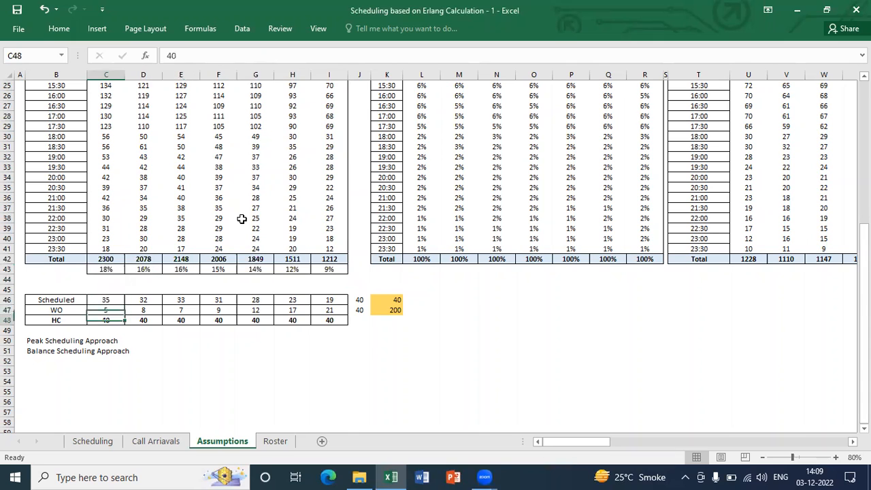
key(Down)
key(Left)
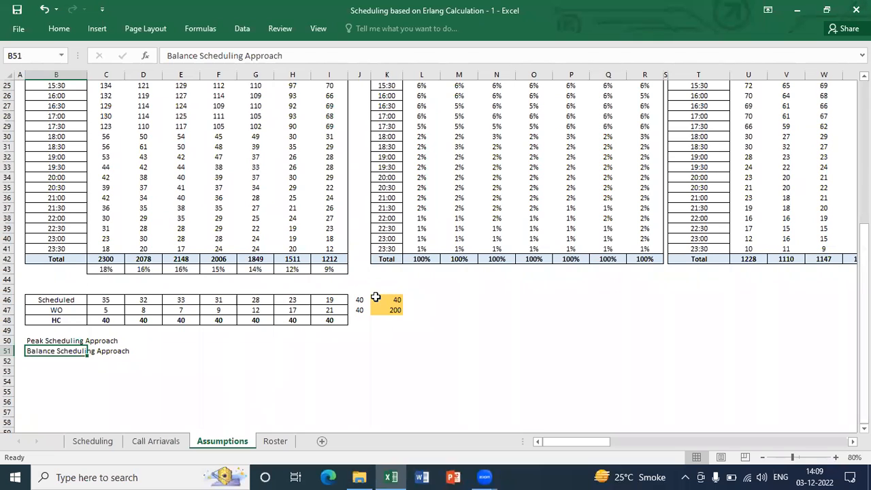
Clear the yellow cells K46:K47 and all daily values in the Scheduled and WO rows, leaving the HC row in place
drag(359, 300, 390, 306)
key(Delete)
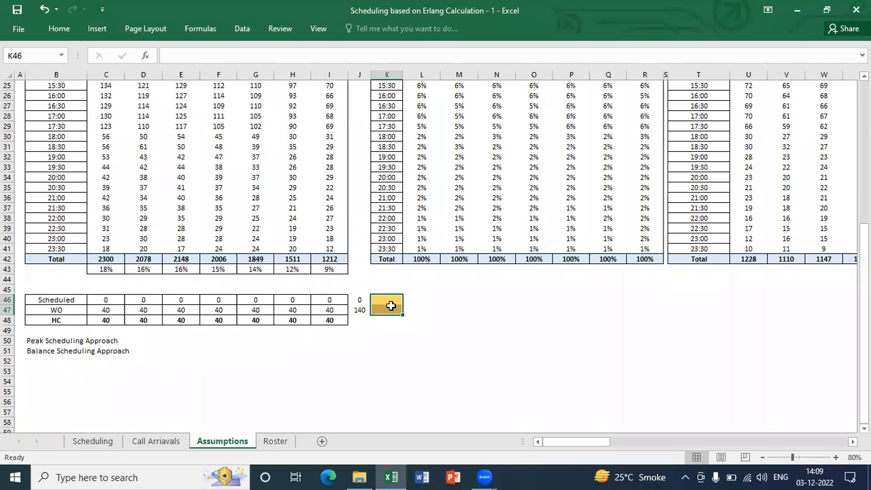
key(Left)
key(Left)
key(Left)
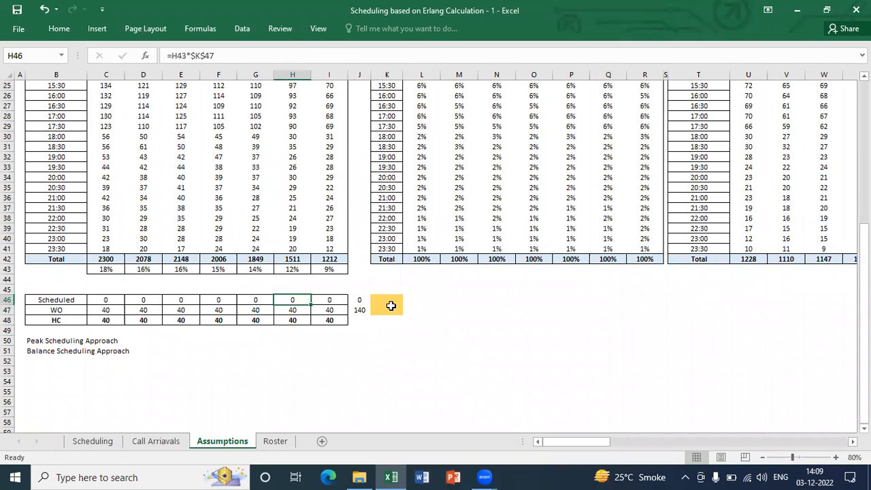
key(Left)
key(Left)
key(Left)
key(Left)
key(Left)
key(shift+Down)
key(shift+Down)
key(shift+Up)
key(shift+Right)
key(shift+Right)
key(shift+Right)
key(shift+Right)
key(shift+Right)
key(shift+Right)
key(shift+Right)
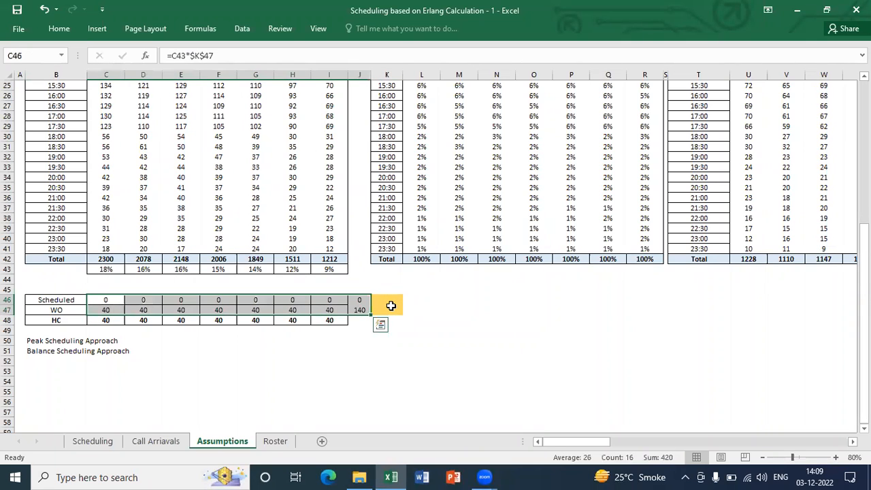
key(Delete)
key(Right)
key(Right)
key(Right)
key(Right)
key(Right)
key(Right)
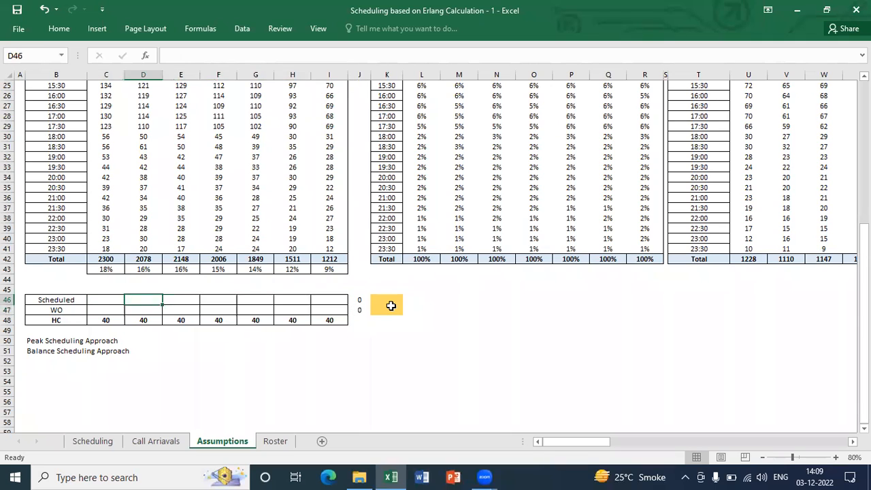
key(Right)
key(Right)
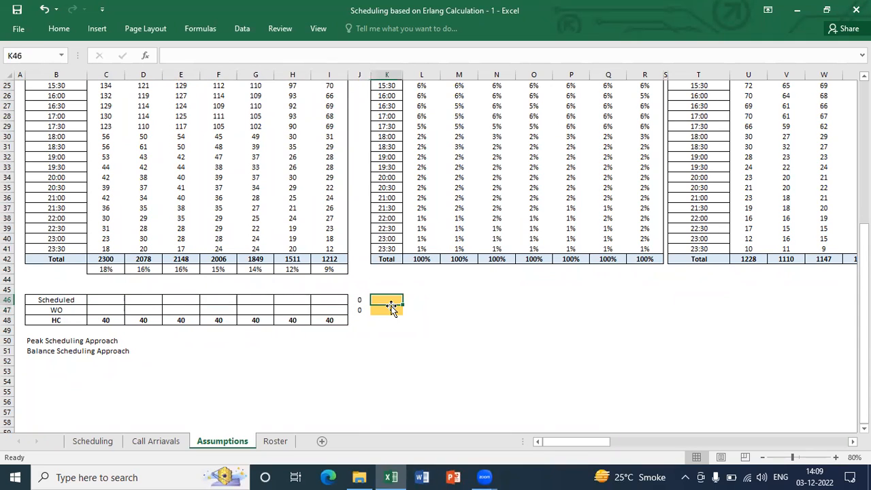
Check the number of rostered employees on the Roster sheet by selecting the whole Monday 28-Nov-22 column
click(289, 441)
key(ctrl+Up)
key(Down)
key(Down)
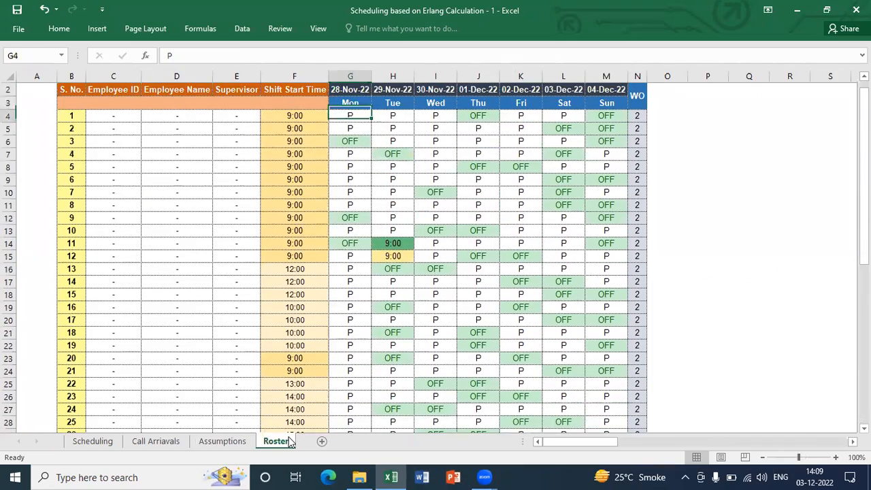
key(ctrl+shift+Down)
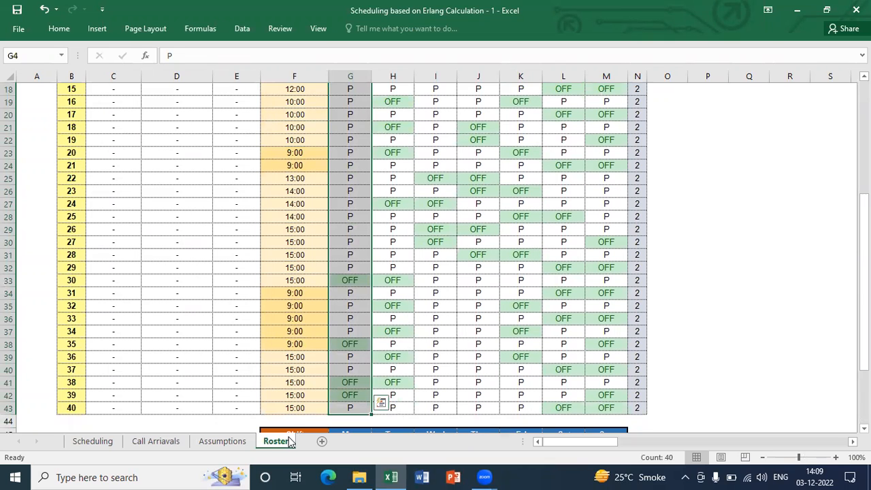
Enter a headcount of 40 in K46 on the Assumptions sheet and centre the contents of K46:K47
click(196, 440)
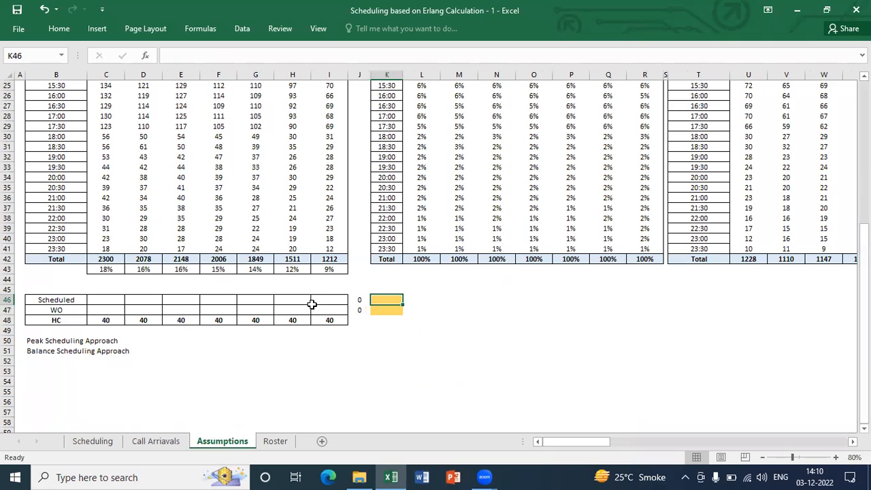
text(40)
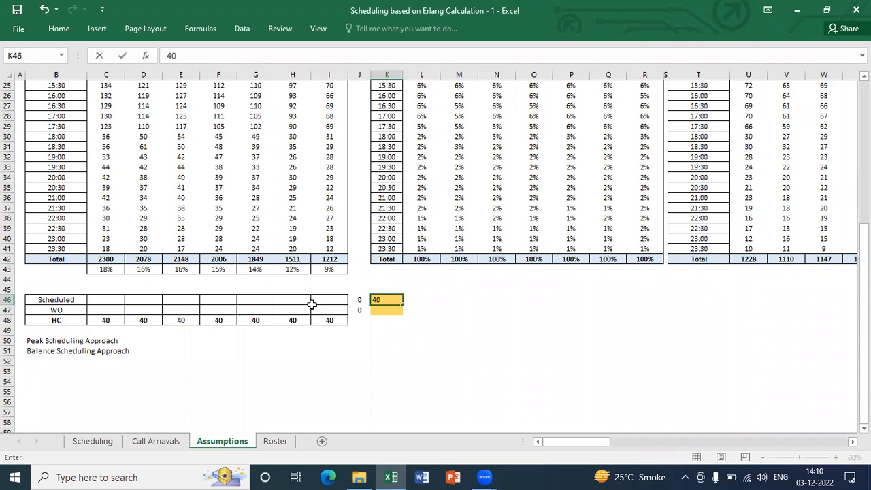
key(Return)
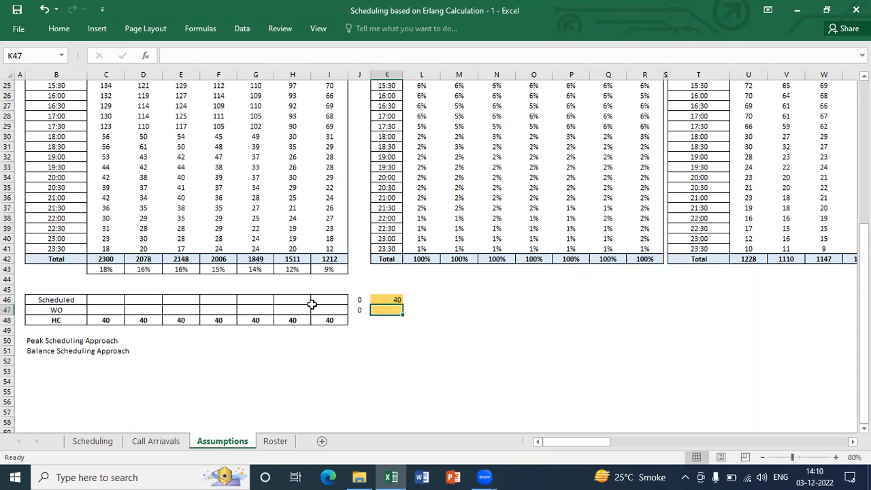
key(shift+Up)
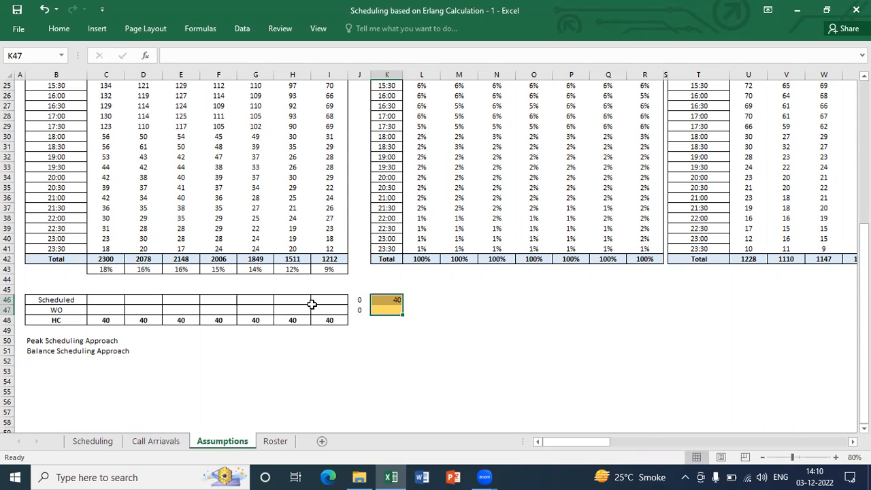
key(alt+h)
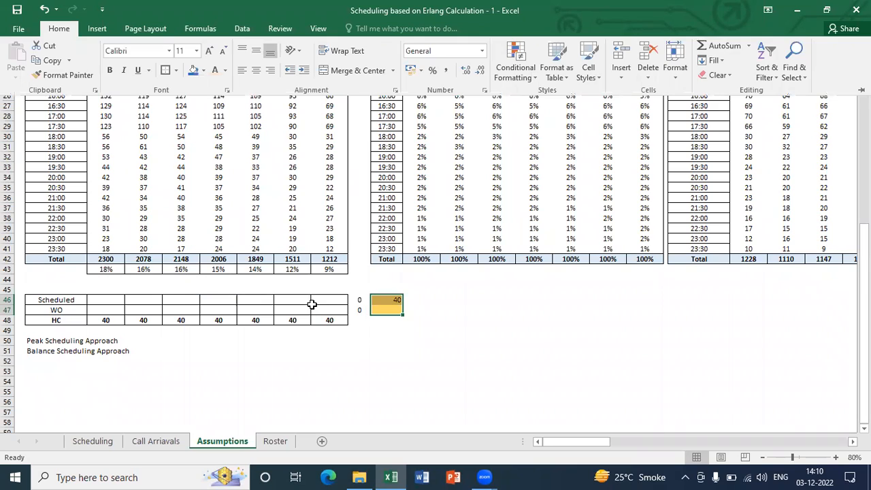
key(a)
key(c)
key(Return)
Calculate the weekly scheduled shifts in K47 with the formula =K46*5
key(Down)
text(=)
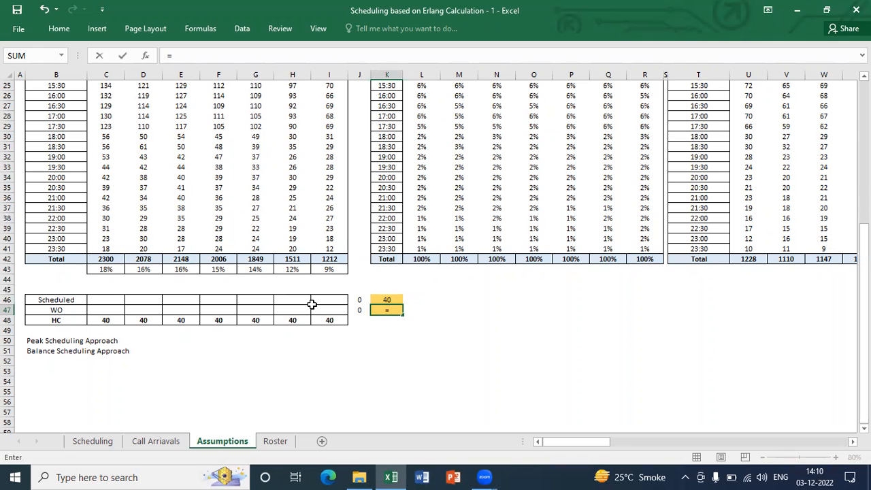
key(Up)
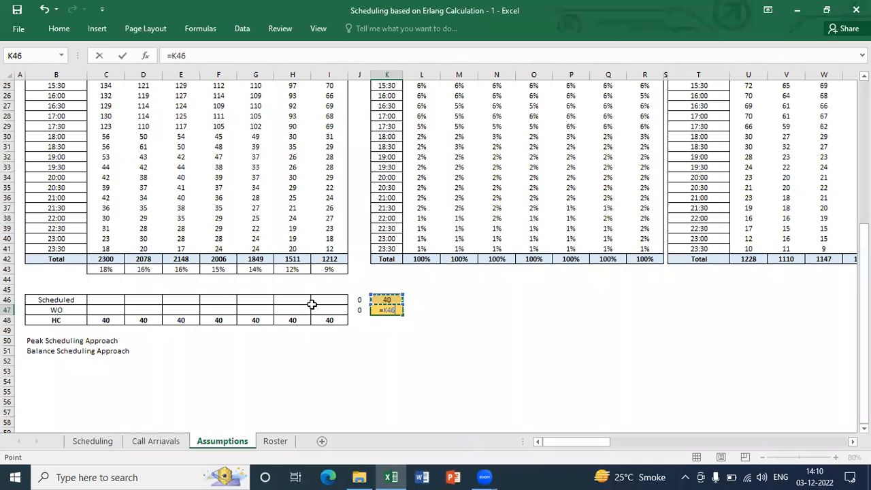
text(*5)
key(Return)
key(Up)
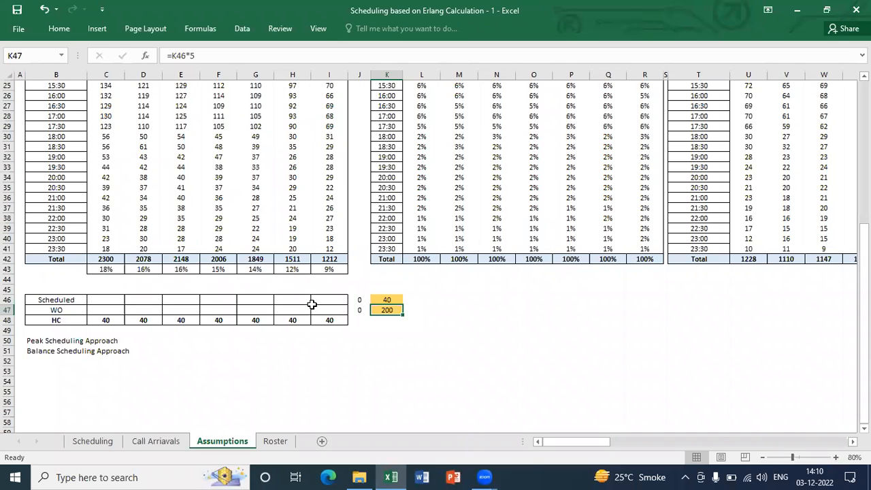
Calculate Monday's Scheduled headcount in C46 with the formula =$K$47*C43
key(Left)
key(Left)
key(Left)
key(Left)
key(Left)
key(Left)
key(Left)
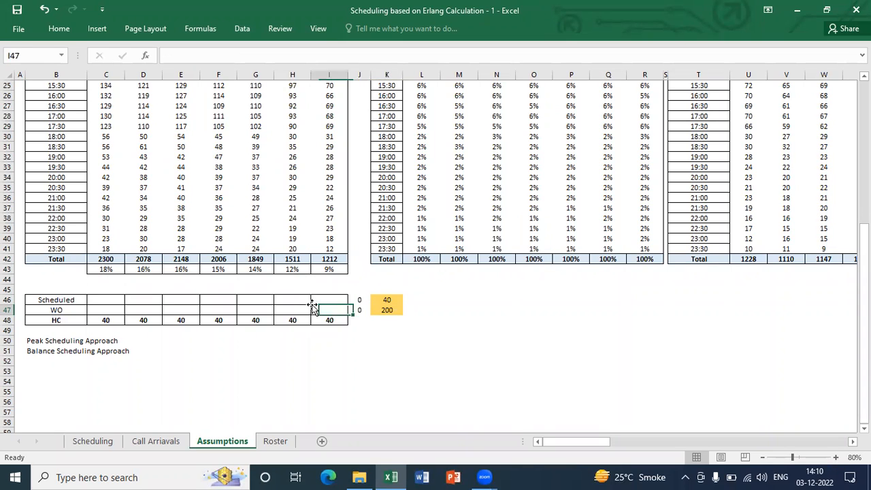
key(Up)
key(Left)
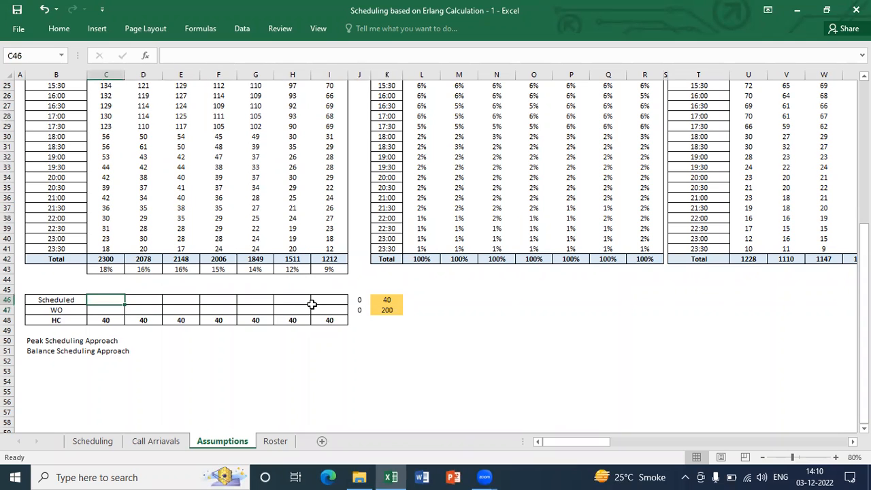
text(=)
key(Right)
key(Right)
key(Right)
key(Right)
key(Right)
key(Right)
key(Right)
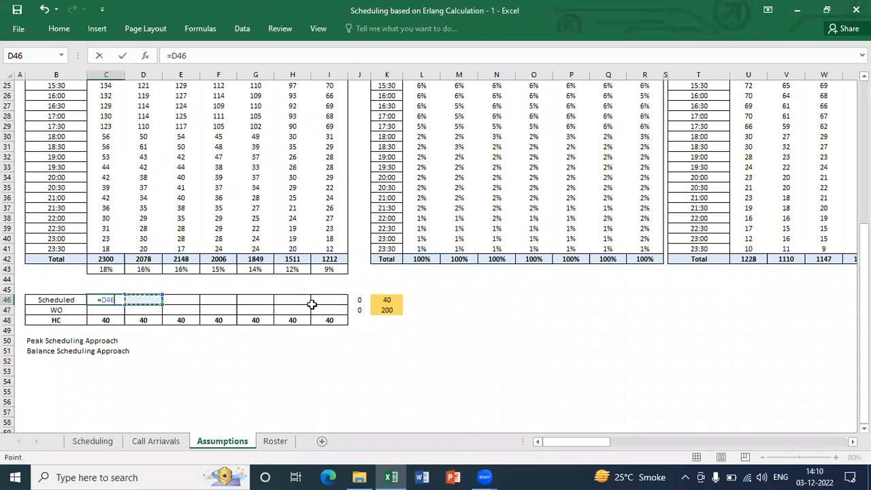
key(Down)
key(Right)
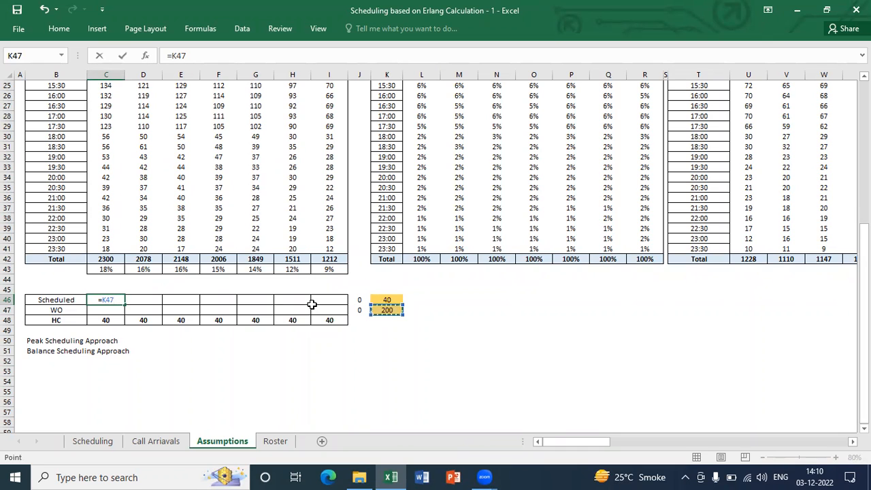
key(F4)
text(")
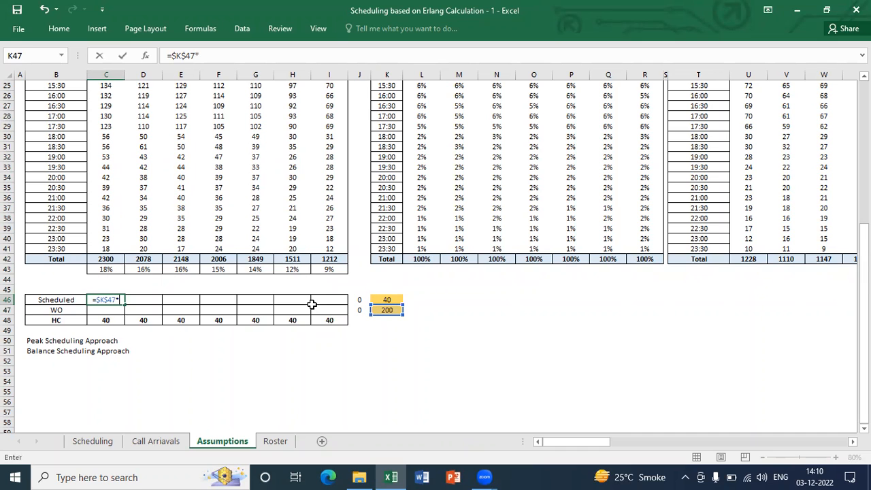
click(112, 269)
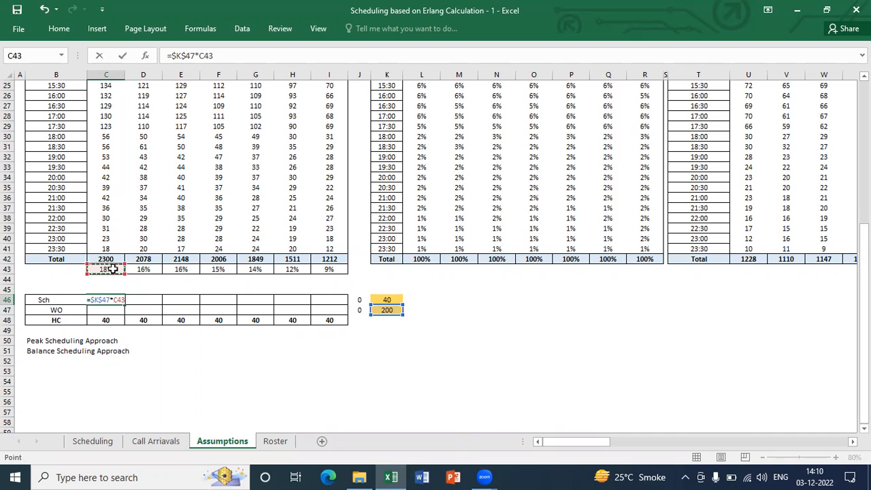
key(Return)
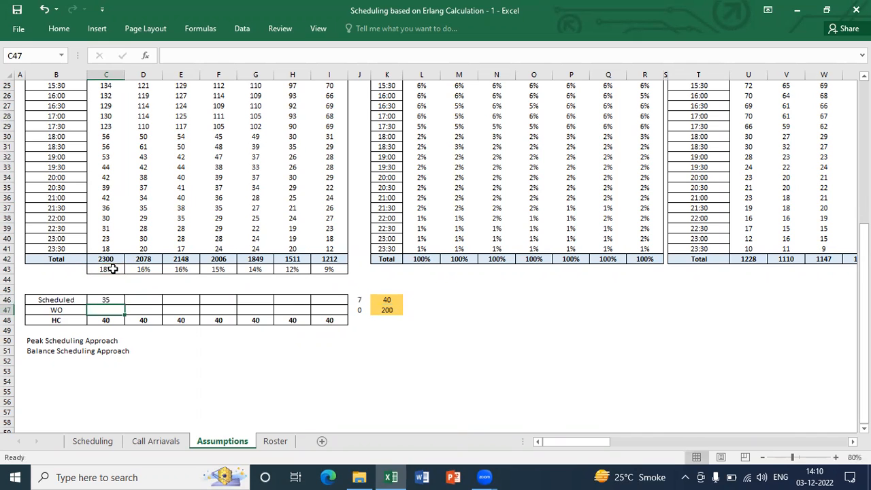
Copy Monday's Scheduled formula across the row to Sunday (C46:I46), pasting formulas only
key(Up)
key(ctrl+c)
key(shift+Right)
key(shift+Right)
key(shift+Right)
key(shift+Right)
key(shift+Right)
key(shift+Right)
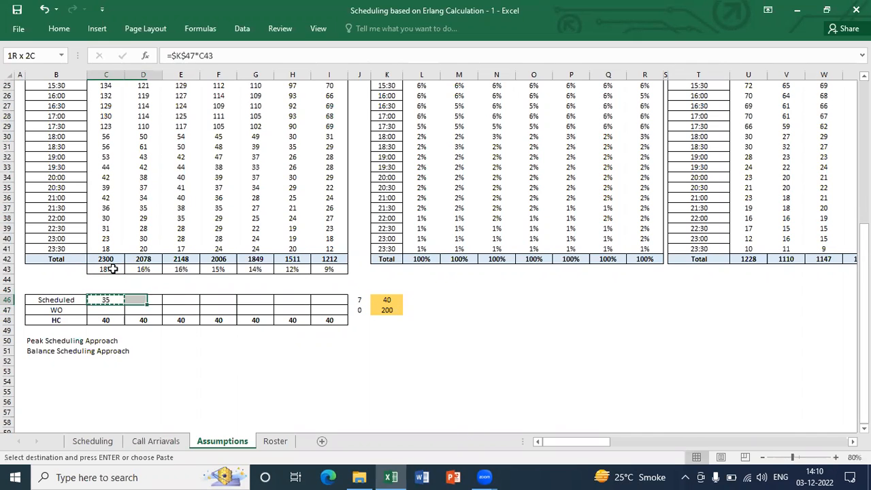
key(alt+e)
key(s)
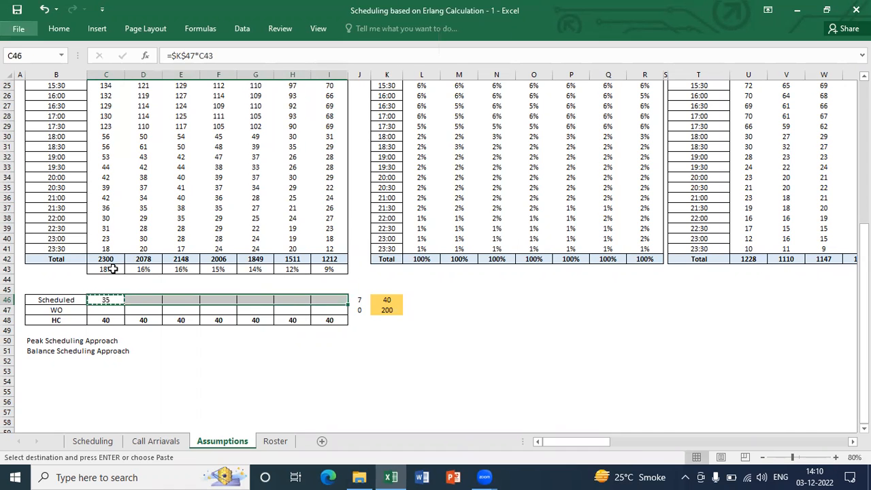
key(f)
key(Return)
key(Escape)
key(Down)
key(Up)
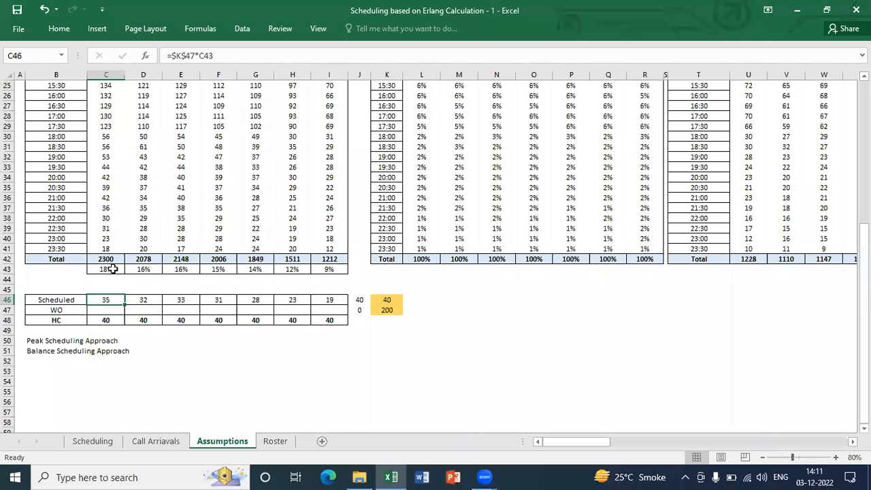
Re-enter 40 as the headcount in K46 and check the weekly shifts formula in K47
key(Right)
key(Right)
key(Right)
key(Right)
key(Right)
key(Right)
key(Right)
key(Right)
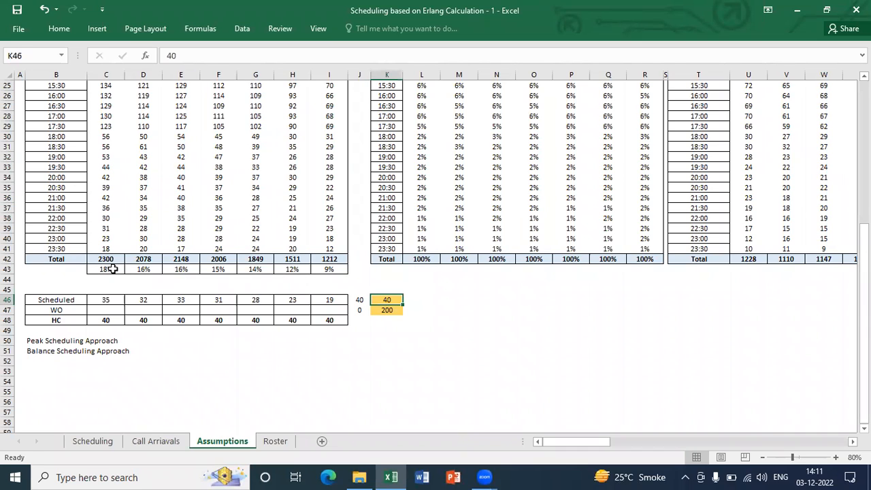
text(40)
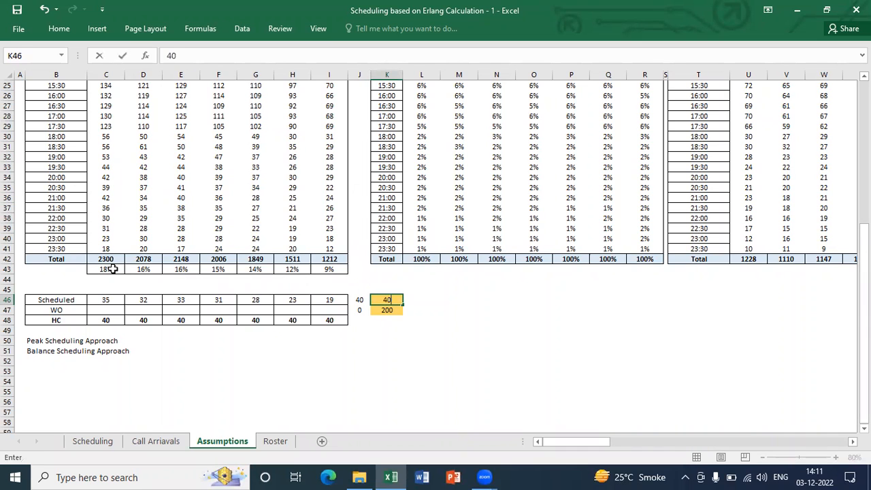
key(Return)
key(Up)
key(Down)
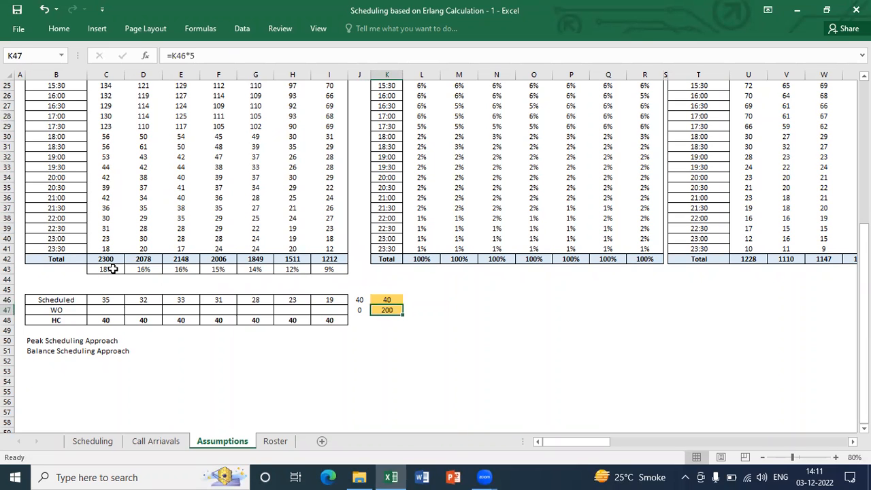
Review the weekly shifts formula in K47 and the formula behind Monday's Scheduled headcount in C46
key(F2)
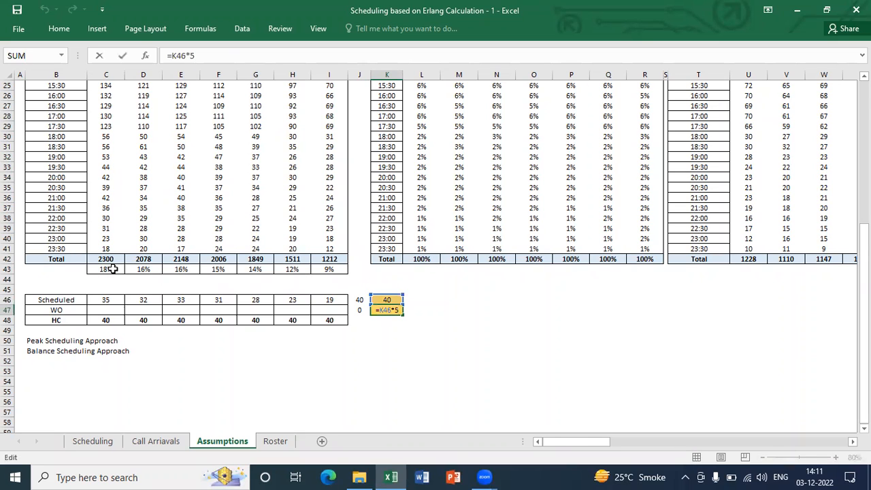
key(Escape)
key(Up)
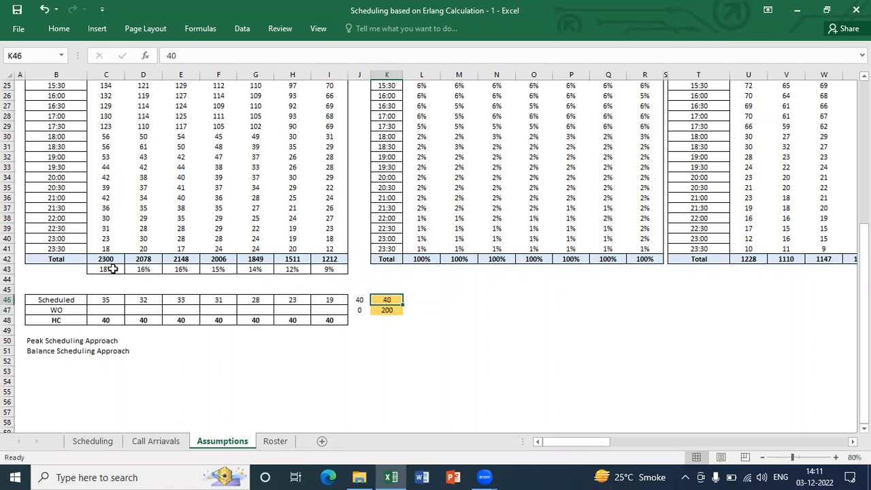
key(Left)
key(Left)
key(Left)
key(Left)
key(Left)
key(Left)
key(Left)
key(Left)
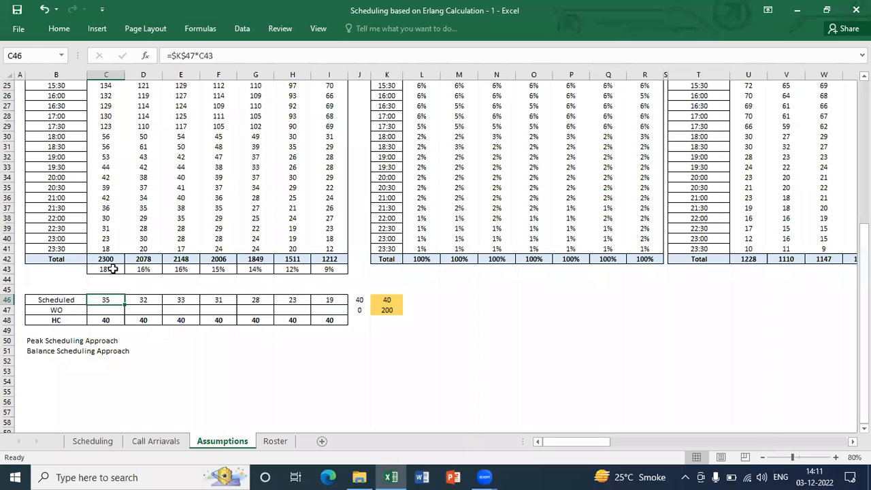
key(F2)
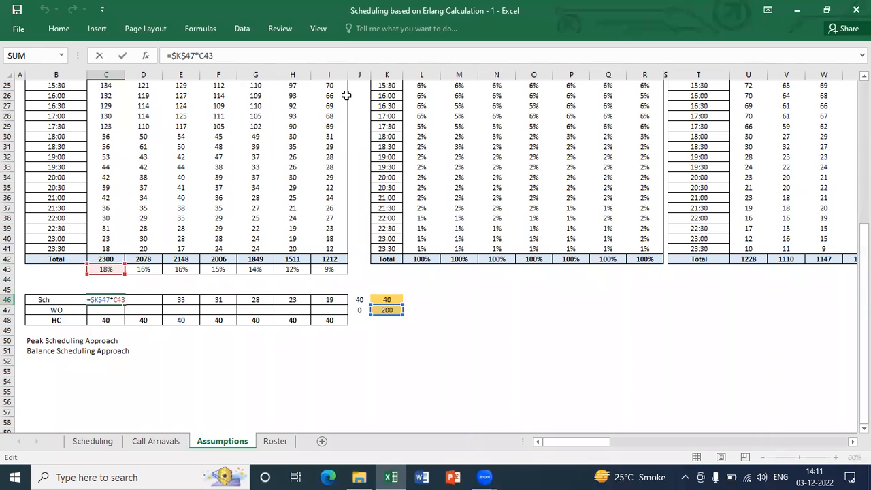
key(Escape)
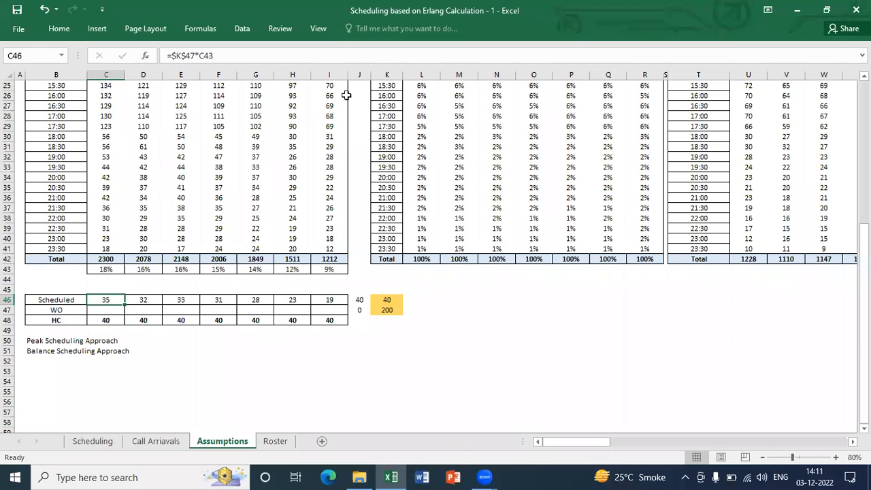
key(Up)
key(Up)
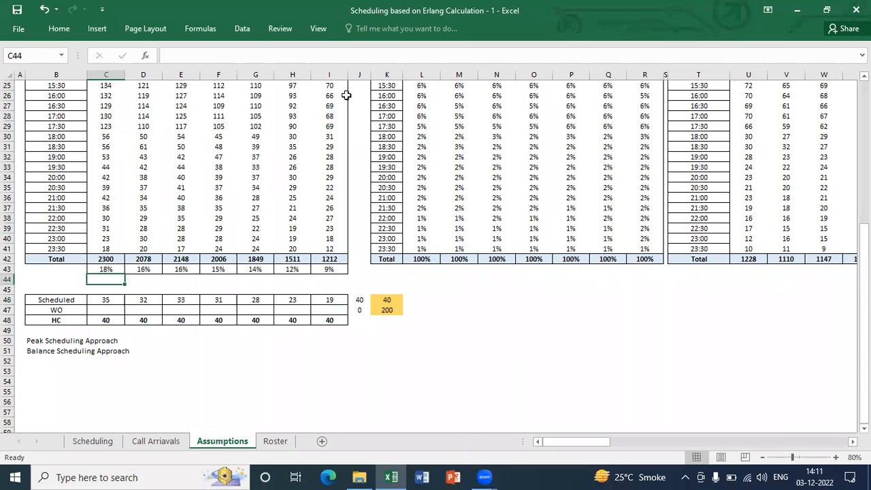
key(Down)
key(Down)
key(Down)
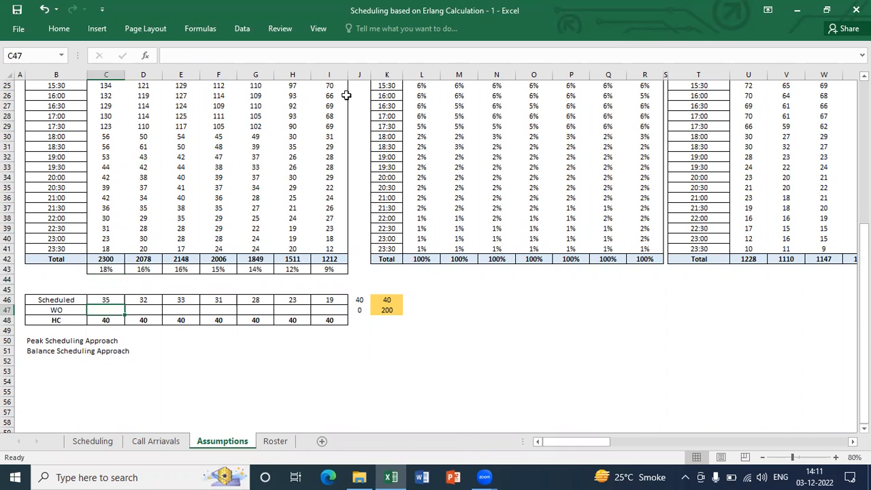
text(=)
key(Escape)
Link Monday's HC in C48 to the agent headcount with the formula =$K$46
key(Down)
key(ctrl+shift+Right)
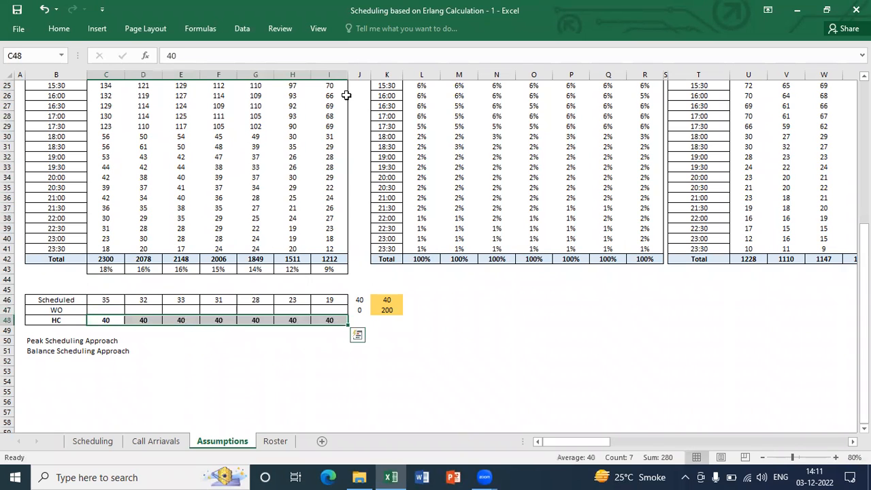
text(=)
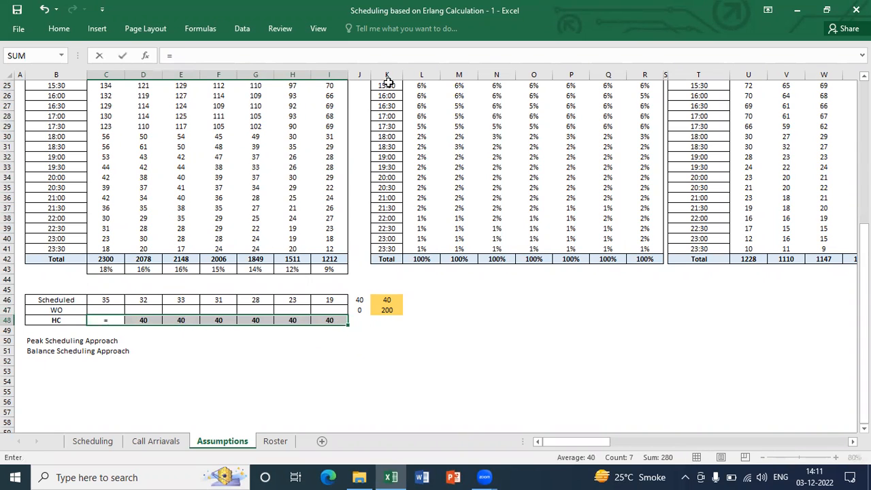
click(385, 300)
key(F4)
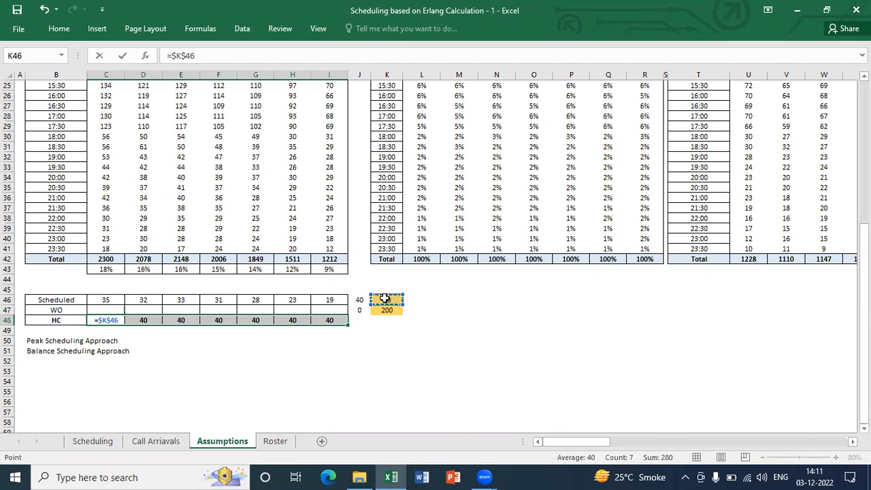
key(Return)
key(Up)
key(Down)
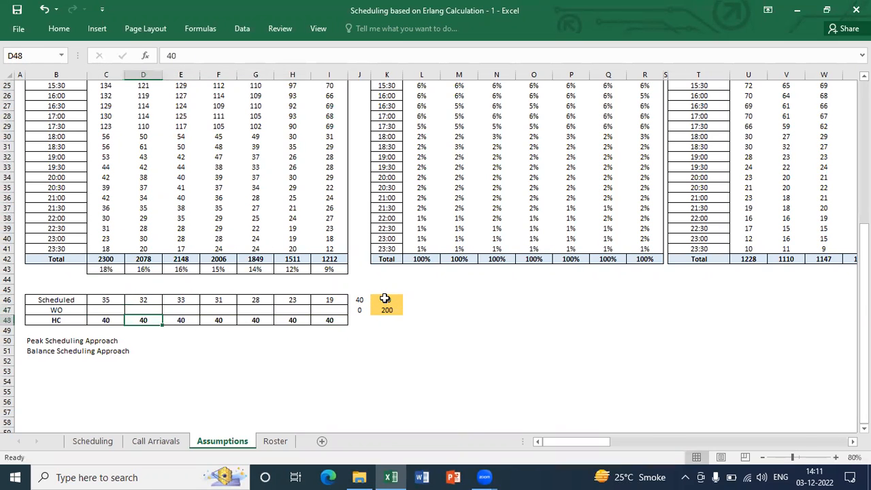
Copy Monday's HC formula across the row to Sunday (C48:I48)
key(Left)
key(ctrl+c)
key(ctrl+shift+Right)
key(ctrl+v)
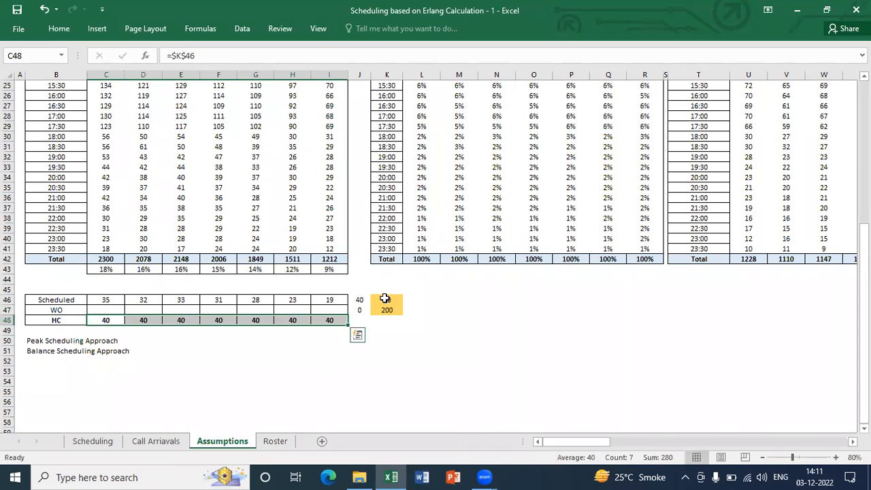
key(Escape)
Calculate Monday's week-offs in C47 as HC minus Scheduled with the formula =C48-C46
key(Up)
text(=)
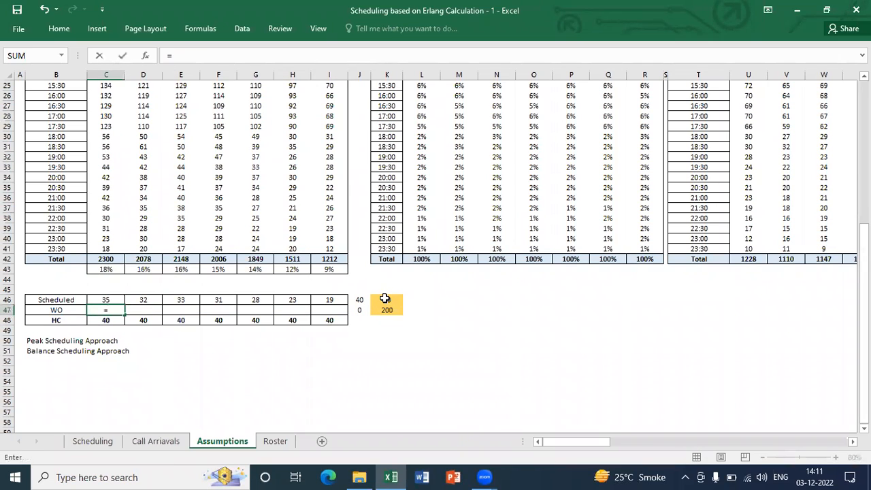
key(Down)
text(-)
key(Up)
key(Return)
Copy Monday's WO formula across the row to Sunday (C47:I47) using Paste Special
key(Up)
key(ctrl+c)
key(shift+Right)
key(shift+Right)
key(shift+Right)
key(shift+Right)
key(shift+Right)
key(shift+Right)
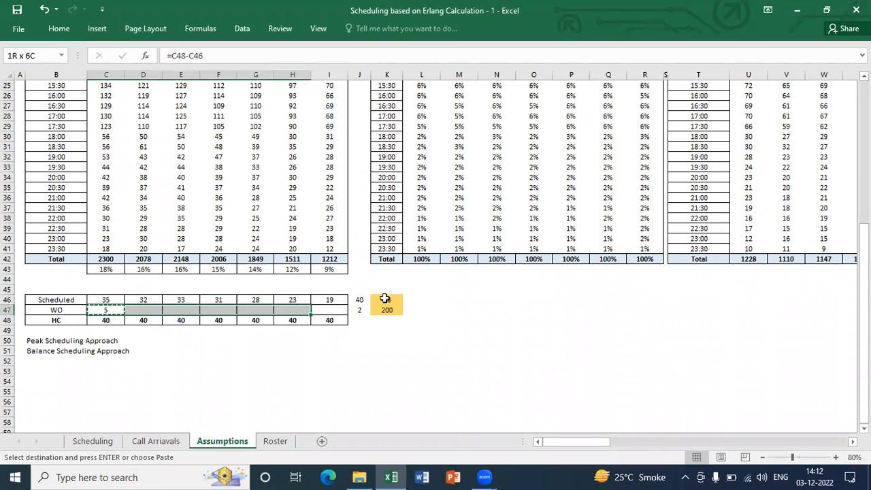
key(ctrl+alt+v)
key(Return)
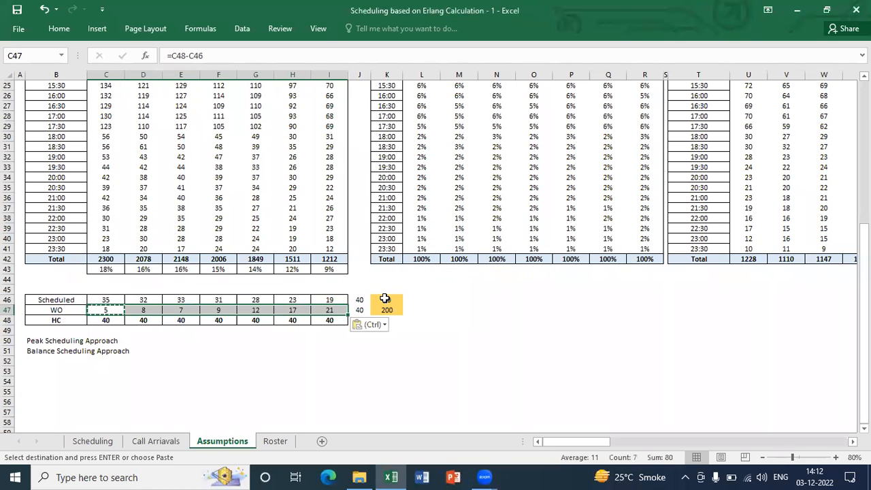
key(Escape)
Check the WO headcounts for each day and the Scheduled and WO check formulas in J46 and J47
key(Down)
key(Up)
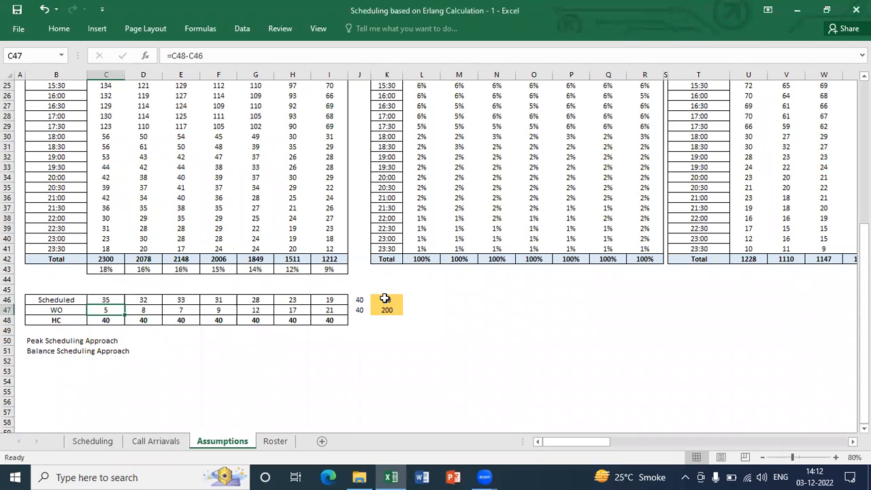
key(Right)
key(Right)
key(Right)
key(Right)
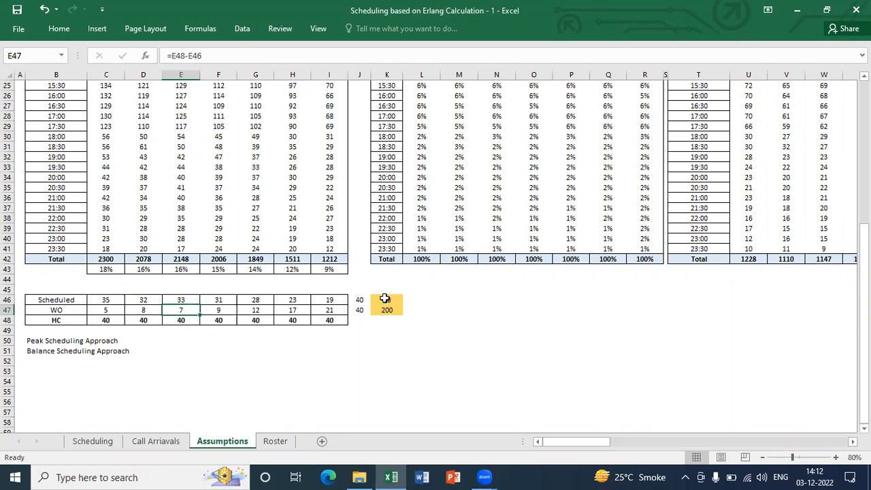
key(Right)
key(Right)
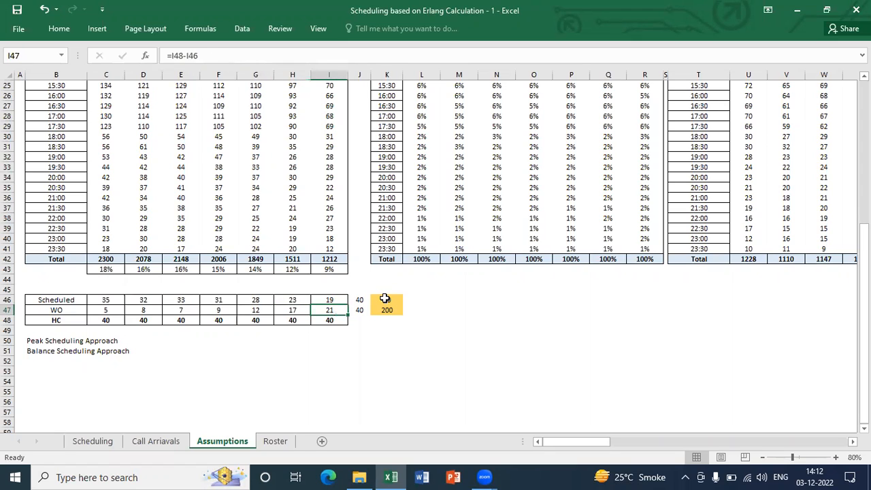
key(Right)
key(Up)
key(Down)
key(Up)
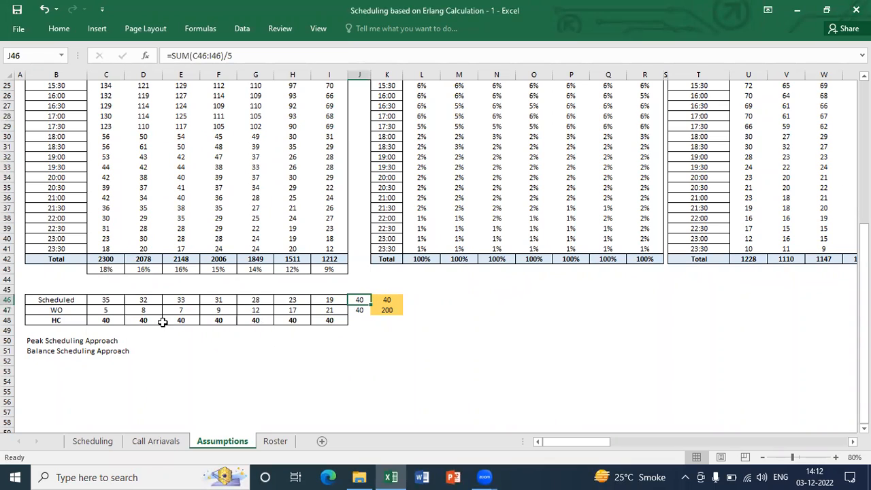
Copy the Scheduled, WO and HC block with its side cells (B46:K48) to a second block starting at B53
click(40, 300)
drag(41, 301, 317, 319)
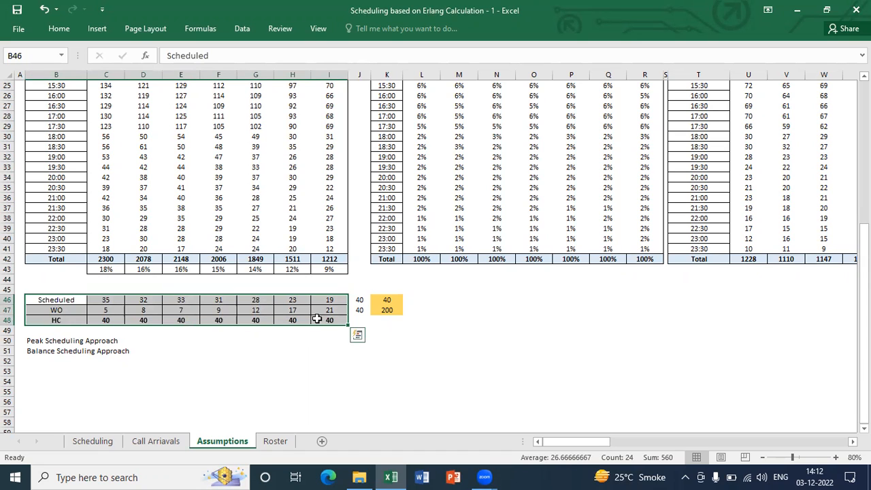
key(shift+BackSpace)
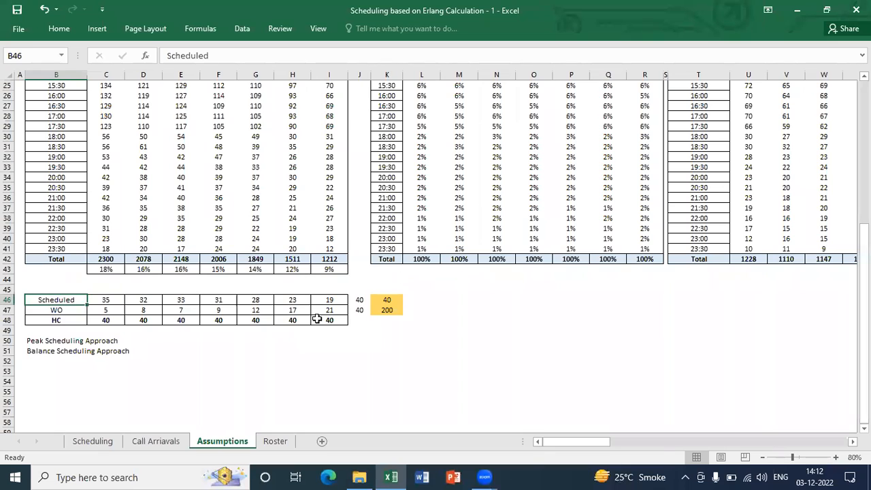
key(shift+Down)
key(shift+Down)
key(shift+Right)
key(shift+Right)
key(shift+Right)
key(shift+Right)
key(shift+Right)
key(shift+Right)
key(shift+Right)
key(shift+Right)
key(shift+Right)
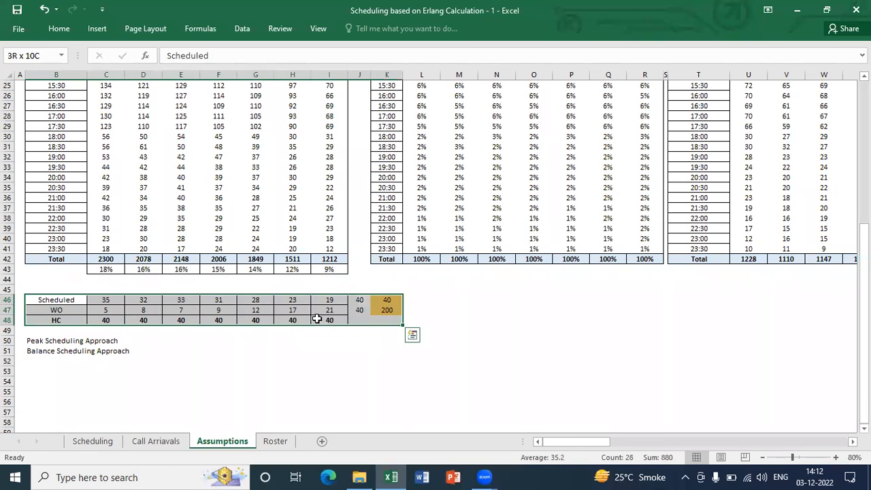
key(ctrl+c)
key(Down)
key(Down)
key(Down)
key(Down)
key(Down)
key(Down)
key(Down)
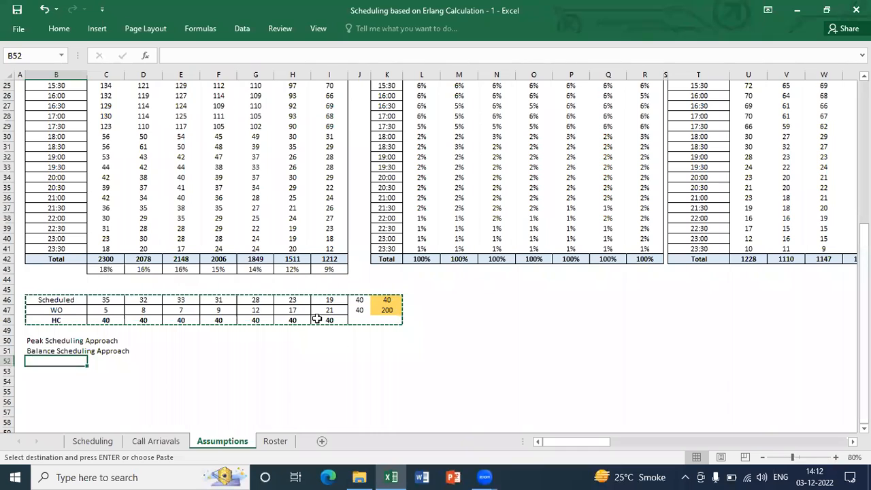
key(Return)
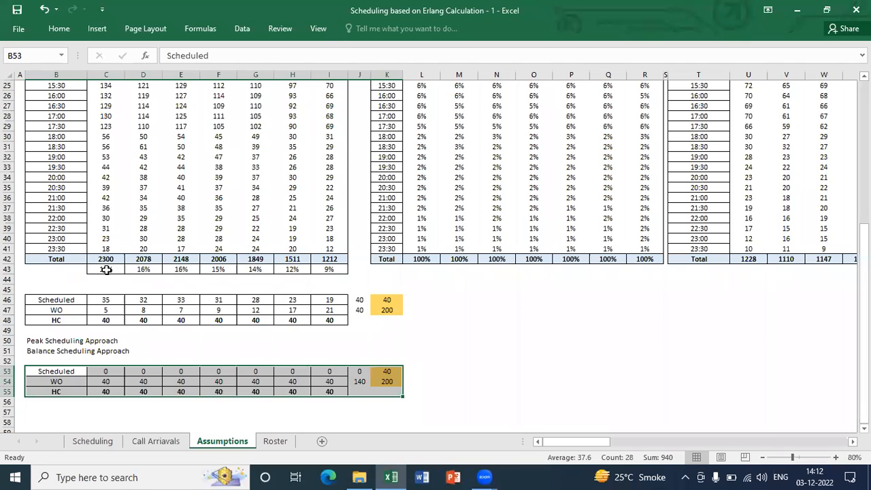
Copy the daily call distribution percentages in C43:I43 into row 44 directly below
key(Up)
key(Up)
key(Up)
key(Up)
key(Up)
key(Up)
key(Up)
key(Up)
key(Up)
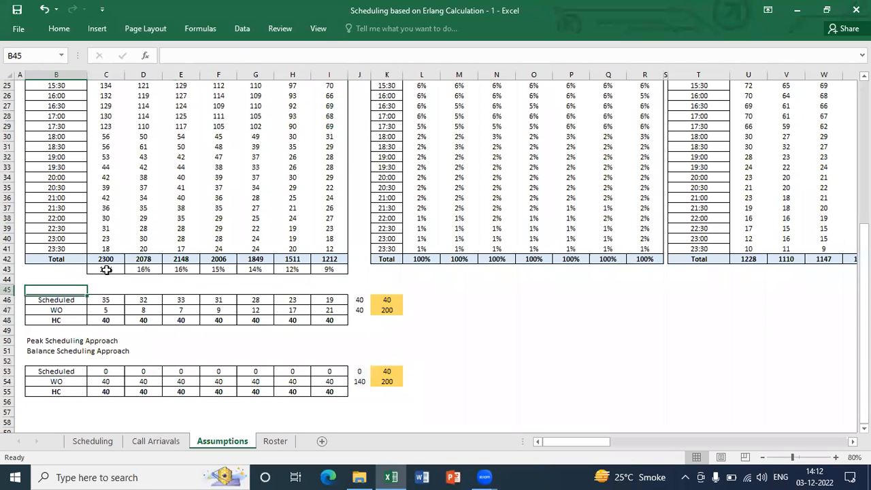
key(Right)
key(Up)
key(ctrl+shift+Right)
key(ctrl+c)
key(Down)
key(Return)
Paste the percentages from C43:I43 over row 44 as values only
key(Up)
key(Down)
key(Up)
key(ctrl+shift+Right)
key(ctrl+c)
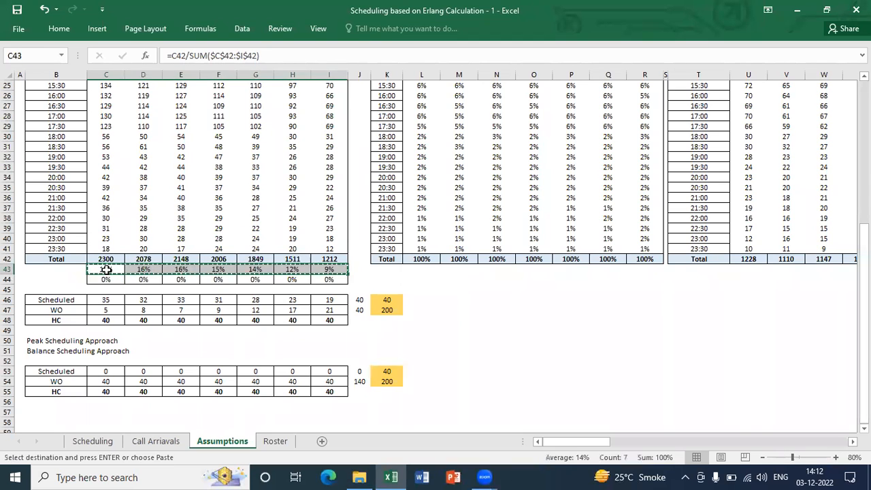
key(Down)
key(alt+e)
key(s)
key(v)
key(Return)
Set Monday's adjusted call share in C44 to 21%
key(Up)
key(Down)
text(21)
key(Return)
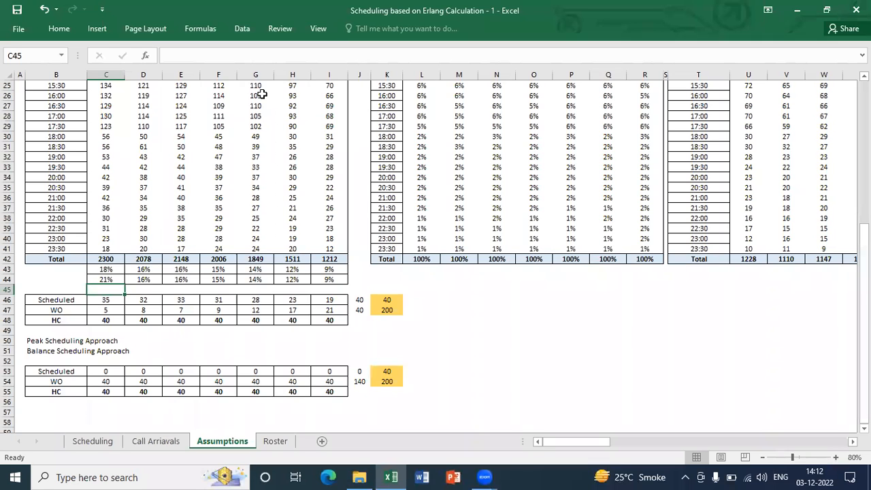
key(Up)
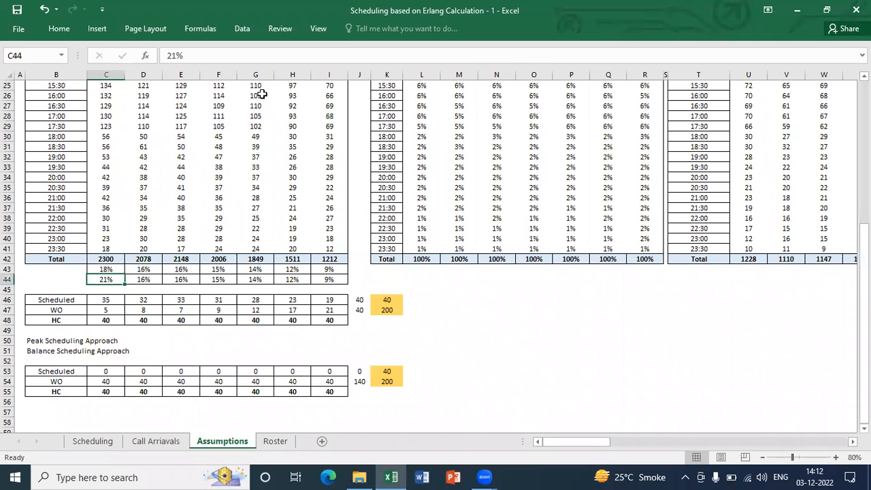
Enter 3% as a helper value in J44, beside the adjusted daily percentages
key(Right)
key(Right)
key(Right)
key(Right)
key(Right)
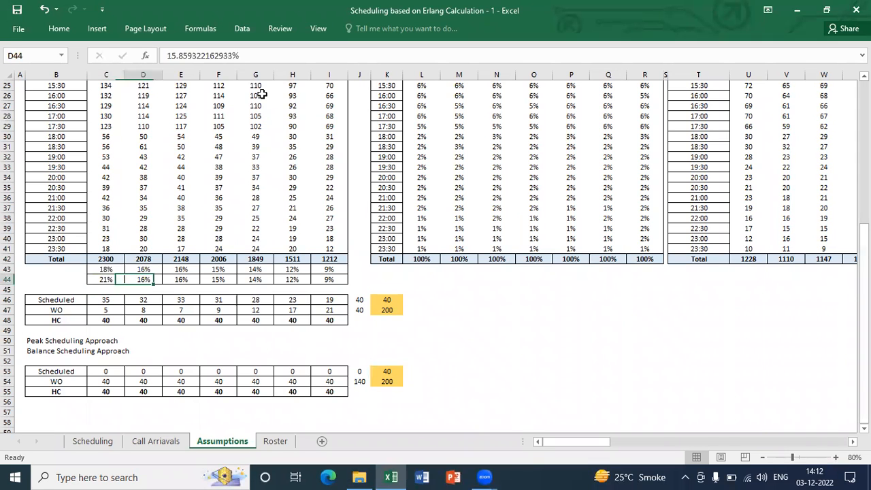
key(Left)
key(Right)
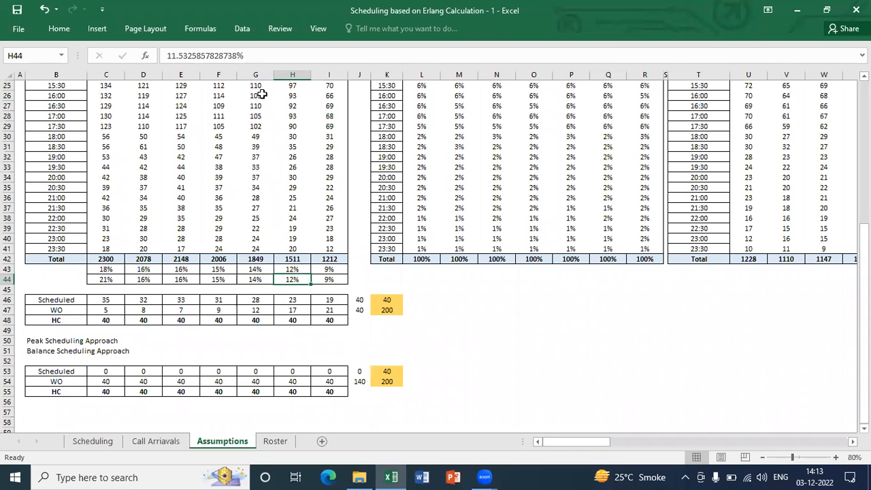
key(F2)
key(Escape)
key(Right)
key(Right)
text(3%)
key(ctrl+Return)
Subtract the 3% in J44 from Saturday's share in H44 using Paste Special with Values and Subtract
key(ctrl+c)
key(Left)
key(Left)
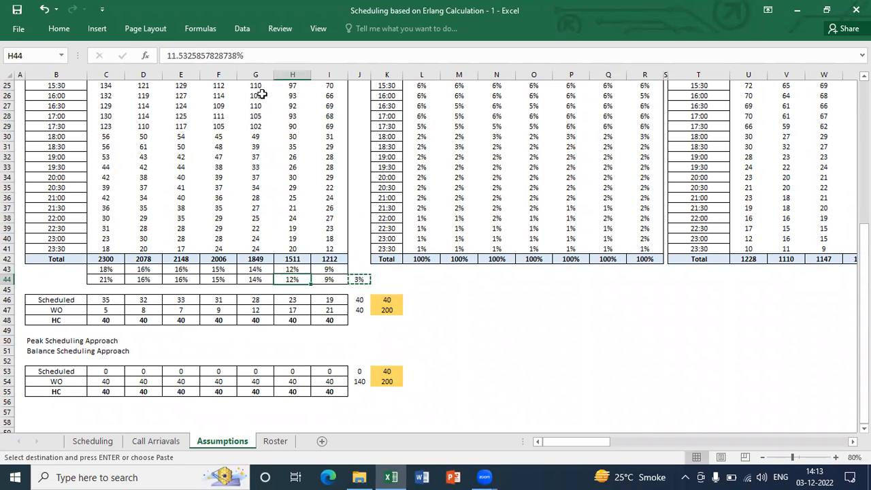
key(alt+e)
key(s)
key(v)
key(s)
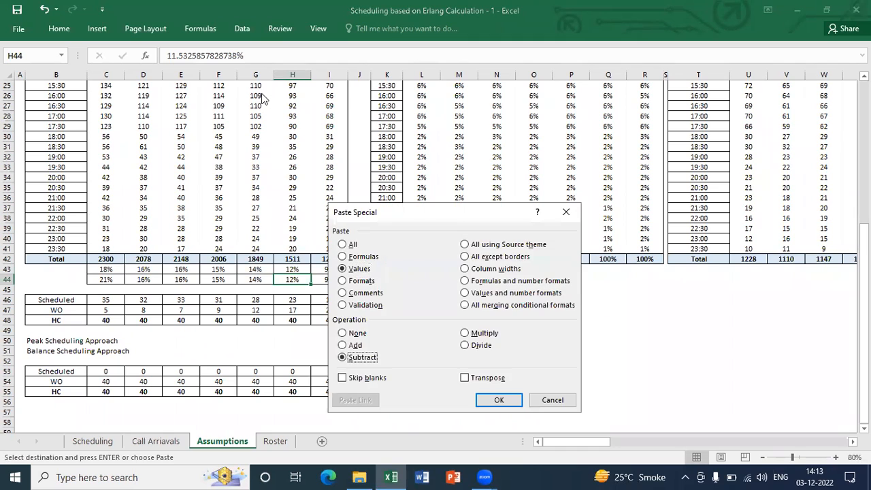
key(Return)
key(Escape)
Clear the 3% helper value from J44
key(Right)
key(Right)
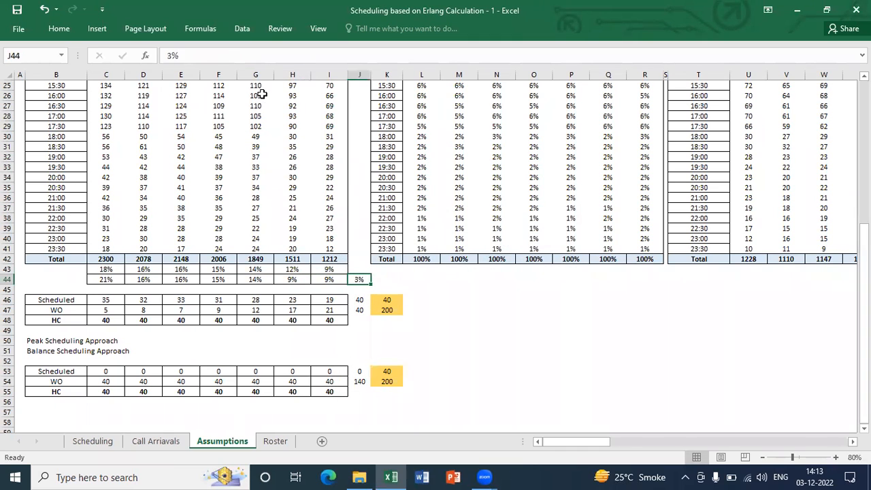
key(ctrl+c)
key(Delete)
Enter the formula =C44*K54 in C53 for Monday's Scheduled figure in the second table
key(Left)
key(Left)
key(Left)
key(Left)
key(Left)
key(Left)
key(Left)
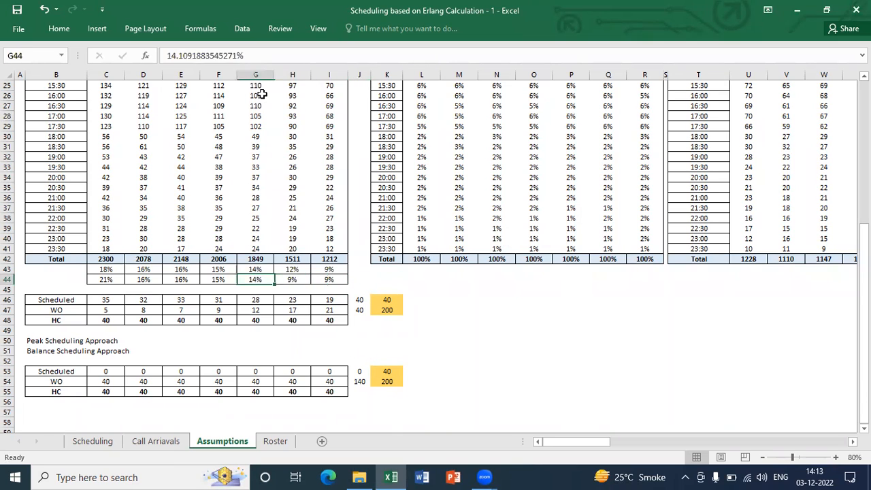
key(Left)
key(Right)
key(Down)
key(Down)
key(Down)
key(Down)
key(Down)
key(Down)
key(Down)
key(Down)
key(Down)
key(Down)
key(Up)
text(=)
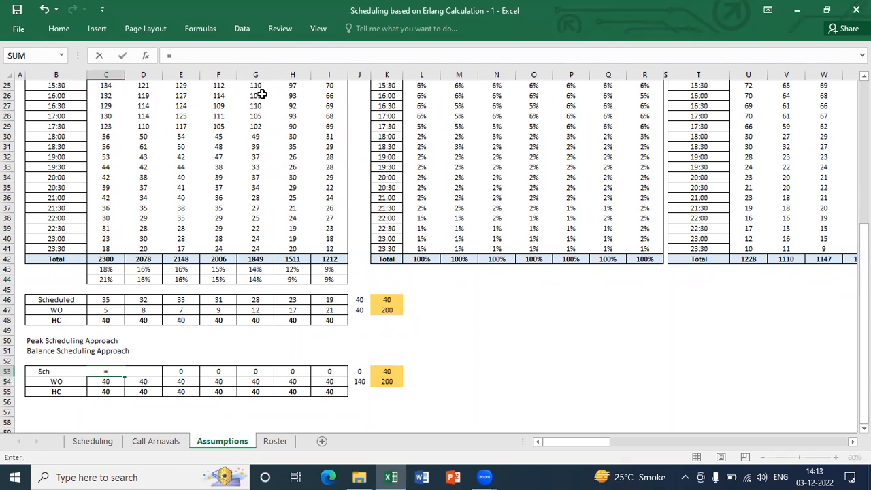
click(114, 279)
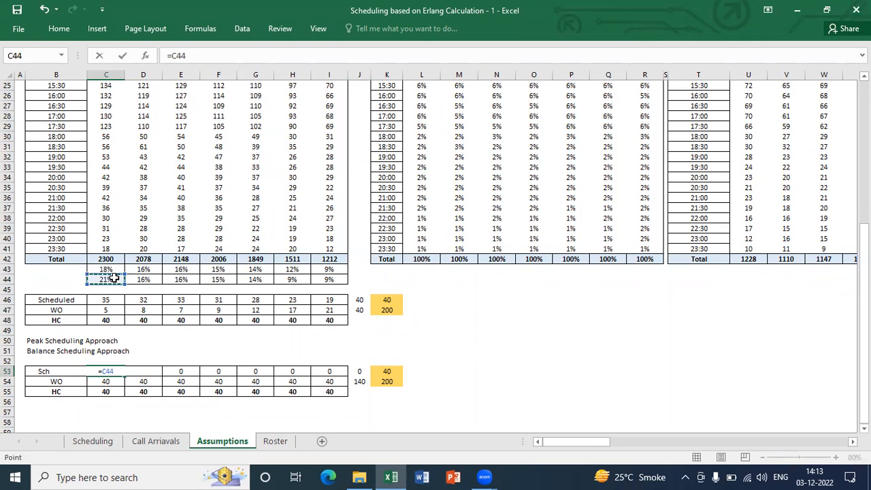
text(*)
click(395, 381)
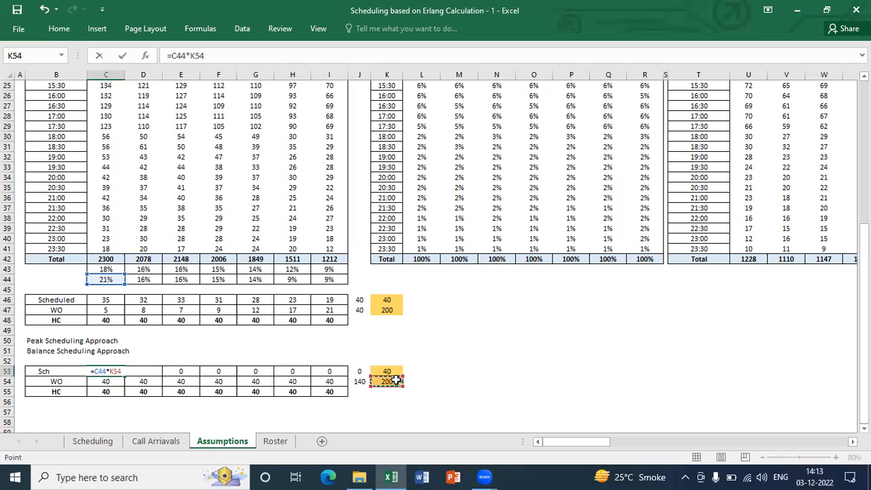
key(Return)
Try to copy the Scheduled formula from C53 across the week to I53 using Paste Special with Formulas
key(Up)
key(ctrl+c)
key(ctrl+shift+Right)
key(shift+Left)
key(shift+Left)
key(alt+e)
key(s)
key(f)
key(Return)
key(Escape)
Change the formula in C53 to =C44*$K$54 and copy it across to I53 using Paste Special with Formulas
key(F2)
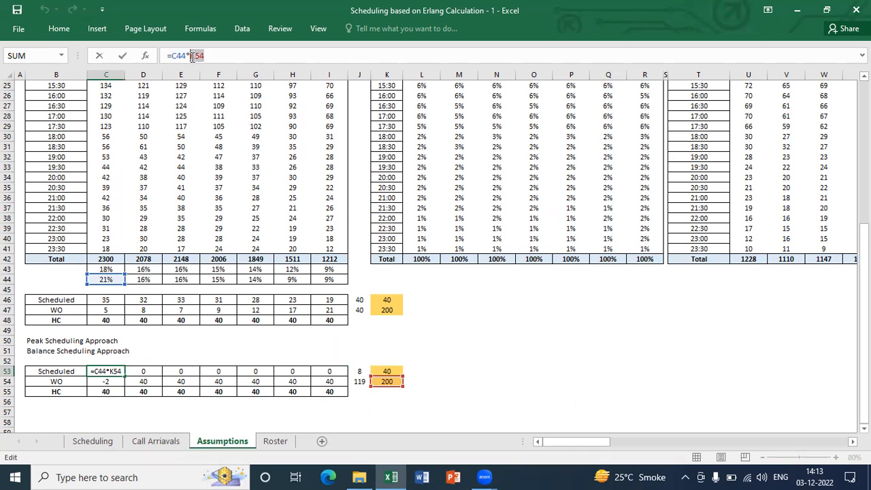
key(Return)
key(Up)
key(ctrl+c)
key(ctrl+shift+Right)
key(shift+Left)
key(shift+Left)
key(ctrl+c)
key(alt+e)
key(s)
key(f)
key(Return)
key(Escape)
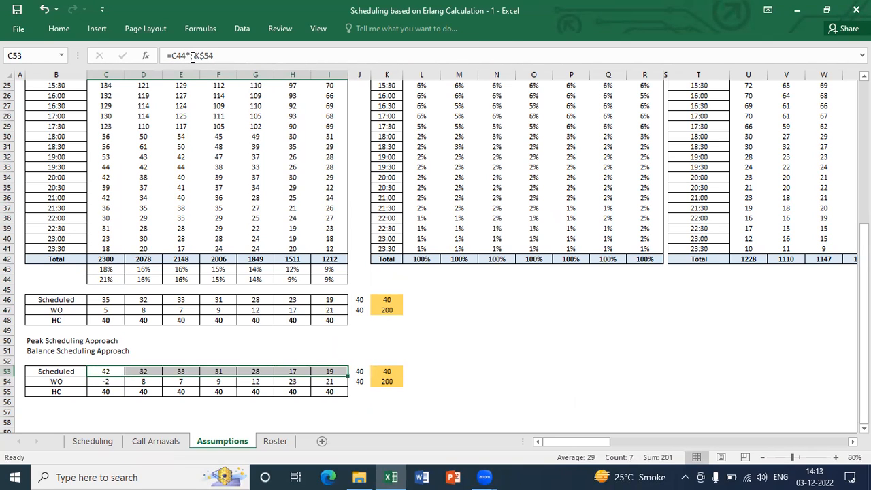
Compare Monday's Scheduled figure in C53 with its week-off figure in C54 and the available headcount in K53
key(Down)
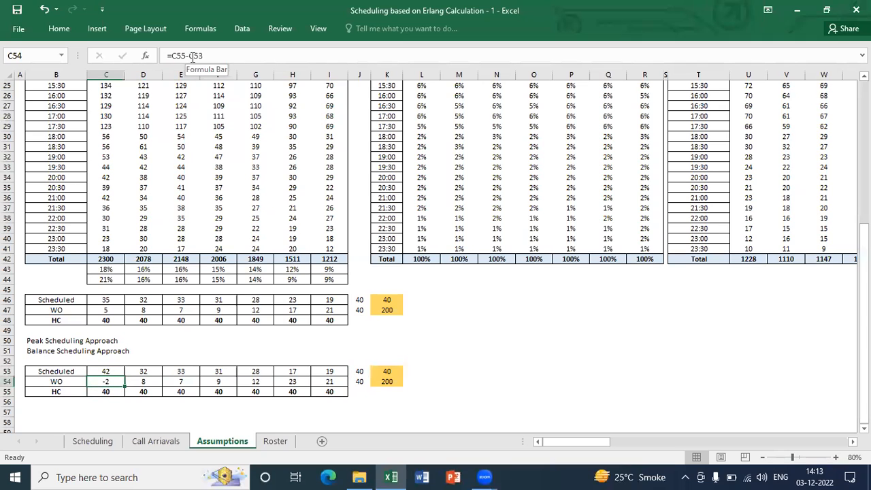
key(Up)
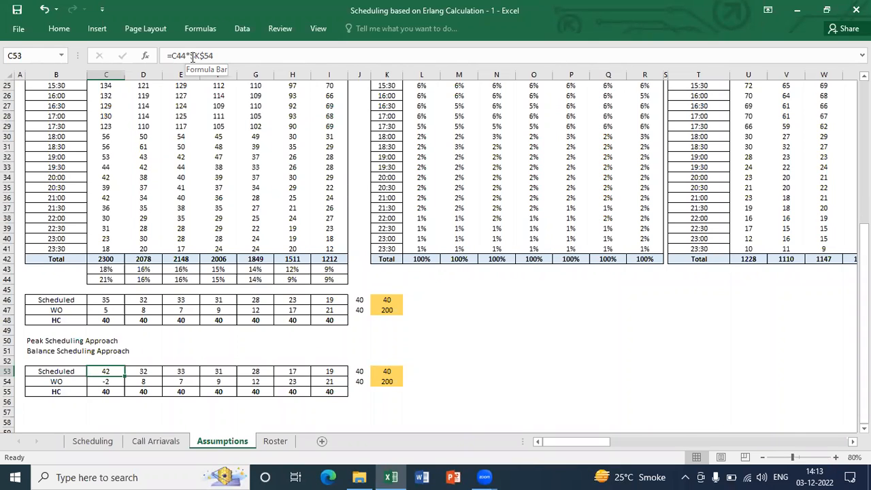
key(ctrl+Right)
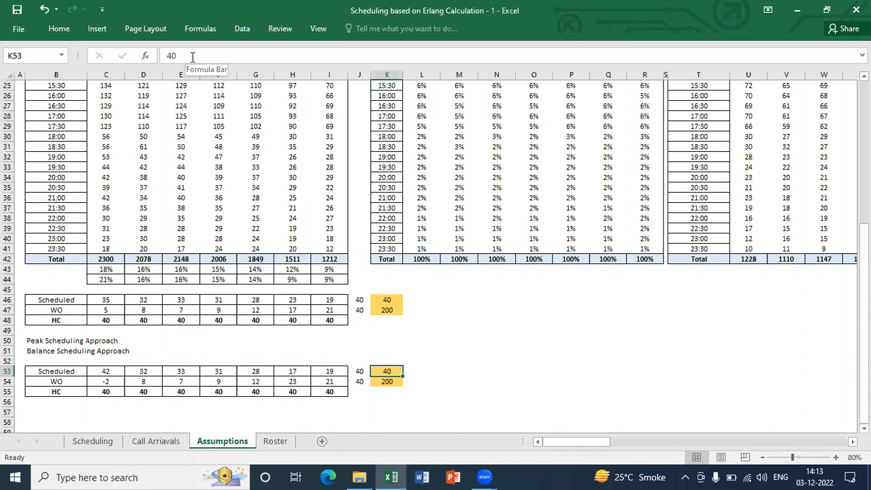
key(Left)
key(Left)
key(Left)
key(Left)
key(Left)
key(Left)
key(Left)
key(Left)
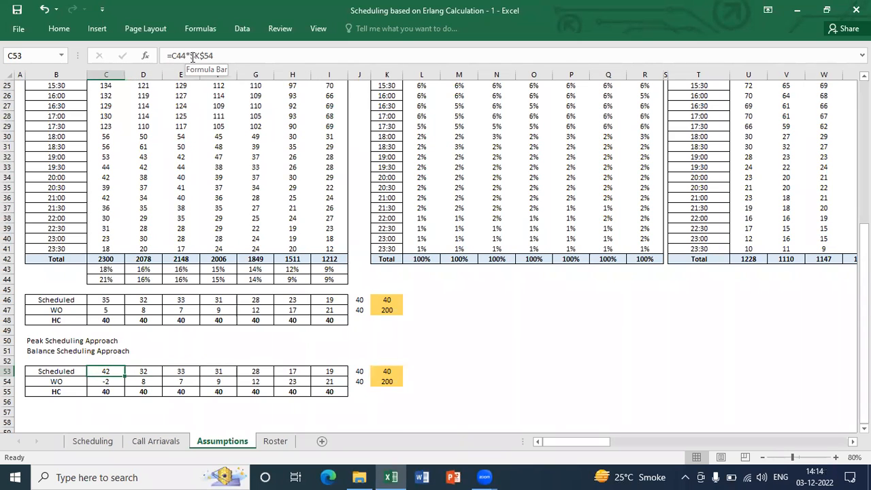
key(Down)
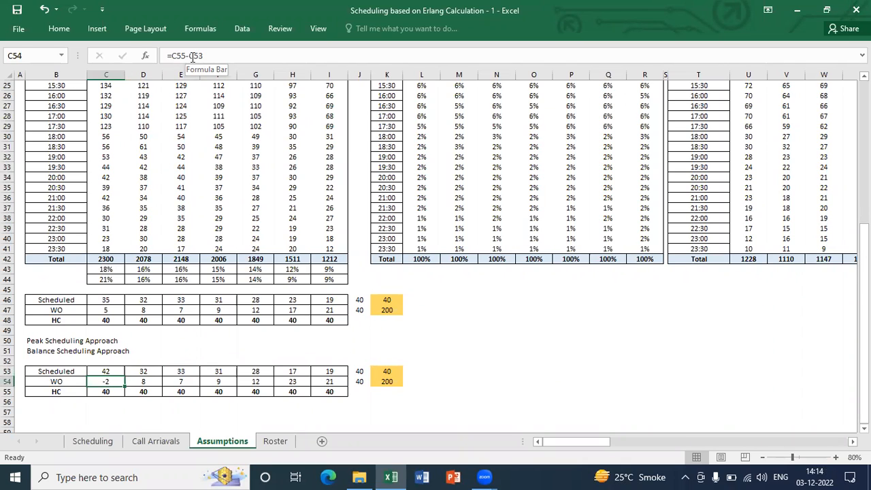
key(Up)
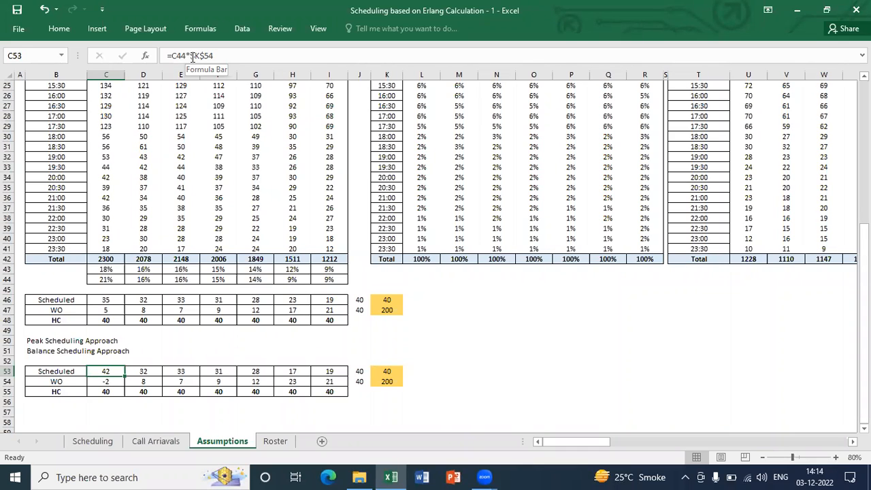
key(Down)
key(Up)
Set the headcount in K53 of the second table to 45
key(Right)
key(Right)
key(Right)
key(Right)
key(Right)
key(Right)
key(Right)
key(Right)
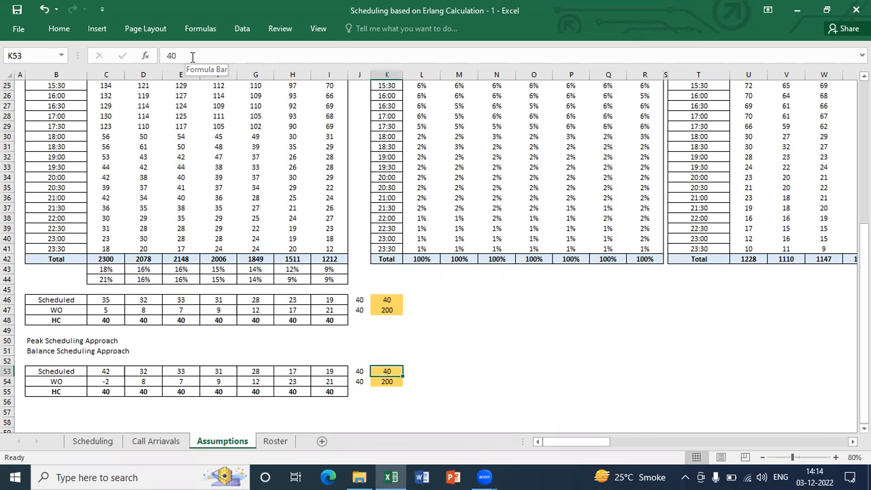
text(45)
key(Return)
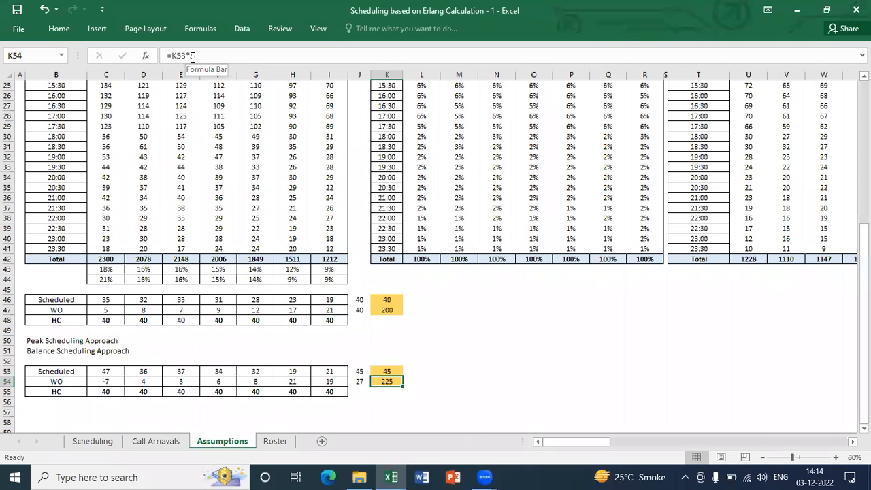
Fill the second table's HC row, C55:I55, with 45 for every day
key(Down)
key(Left)
key(Left)
key(ctrl+shift+Left)
key(shift+Right)
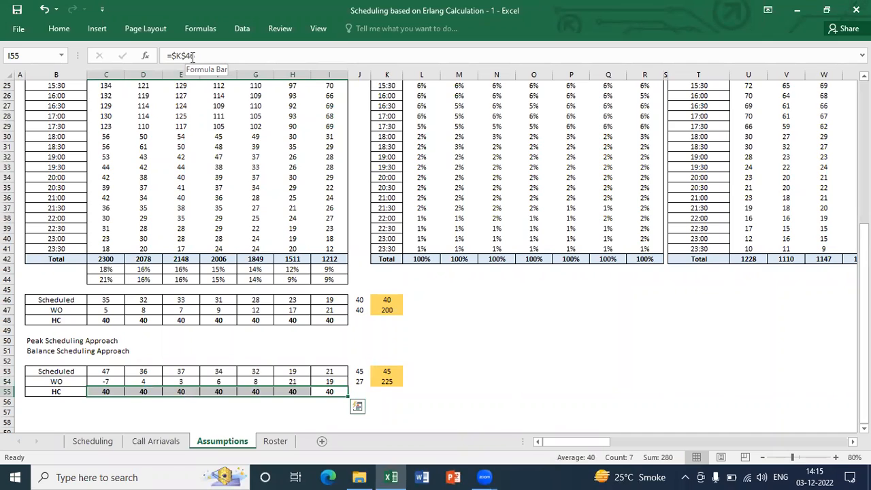
text(45)
key(ctrl+Return)
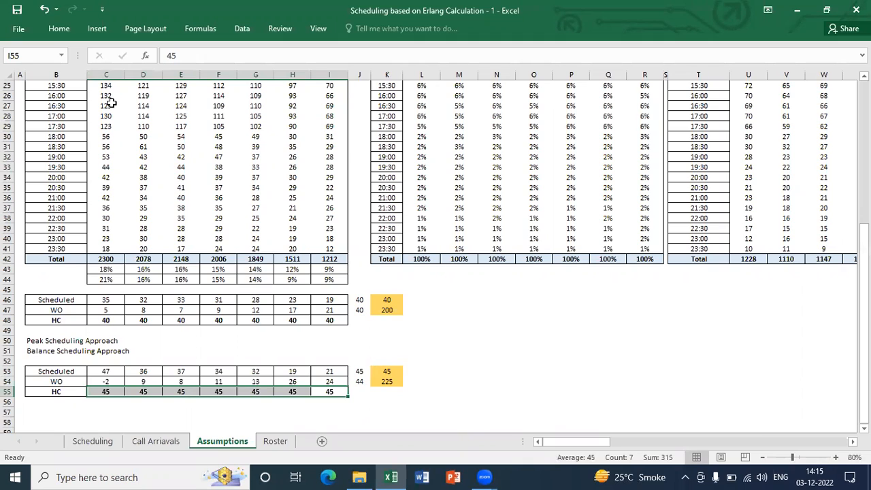
Review the second table's daily Scheduled and WO figures from Tuesday to Sunday against Monday and the first table
key(Up)
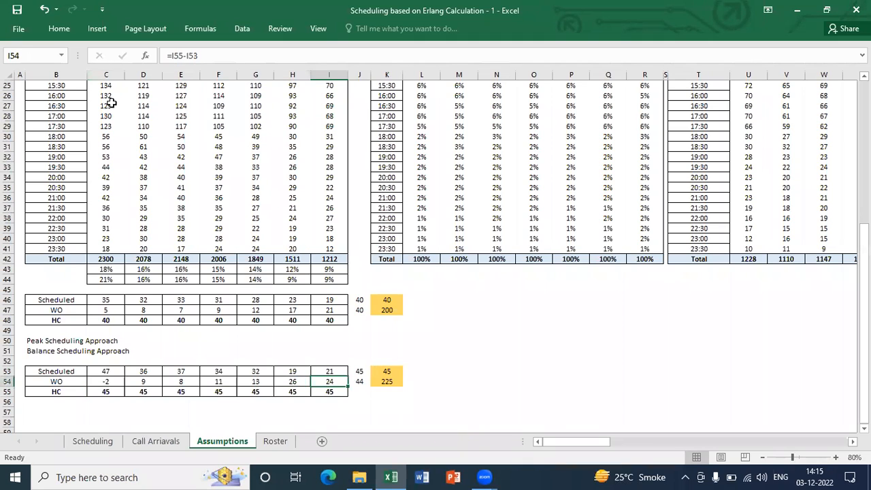
key(ctrl+Left)
key(Right)
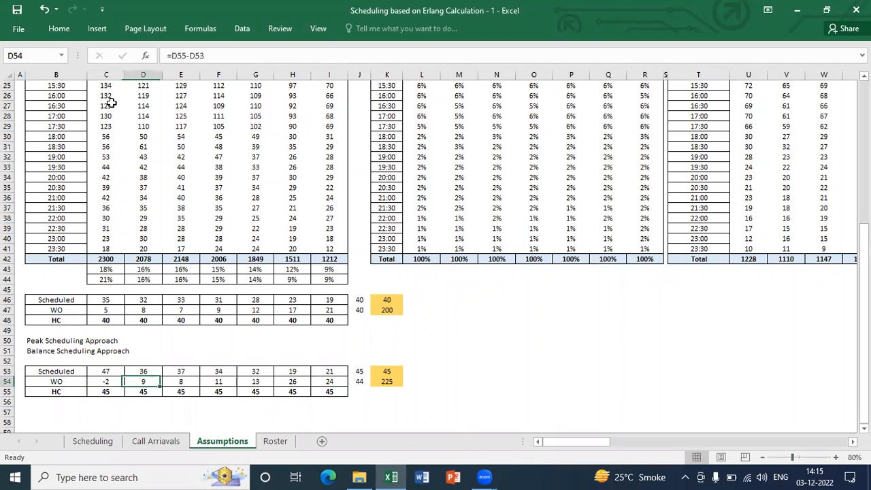
key(Up)
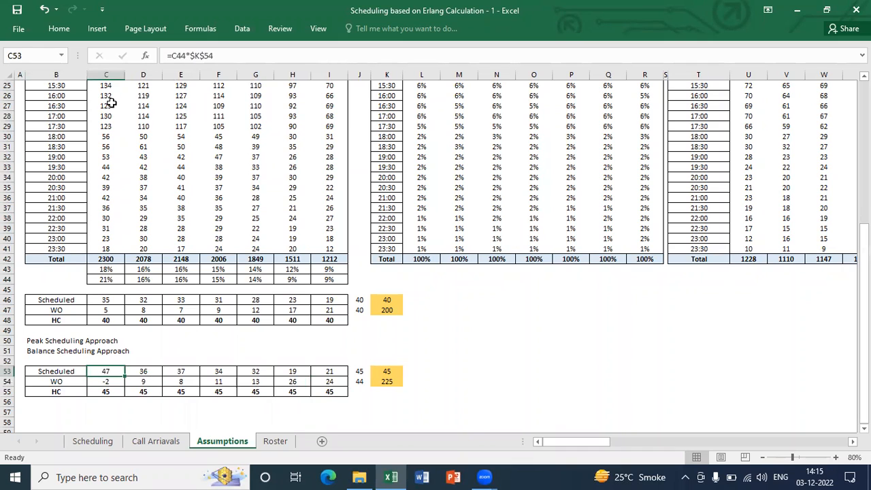
key(Right)
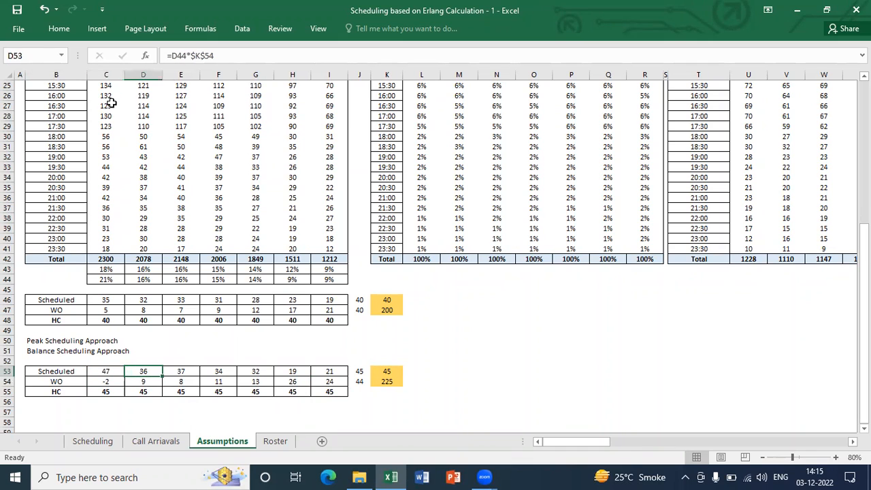
key(ctrl+shift+Right)
key(shift+Left)
key(shift+Left)
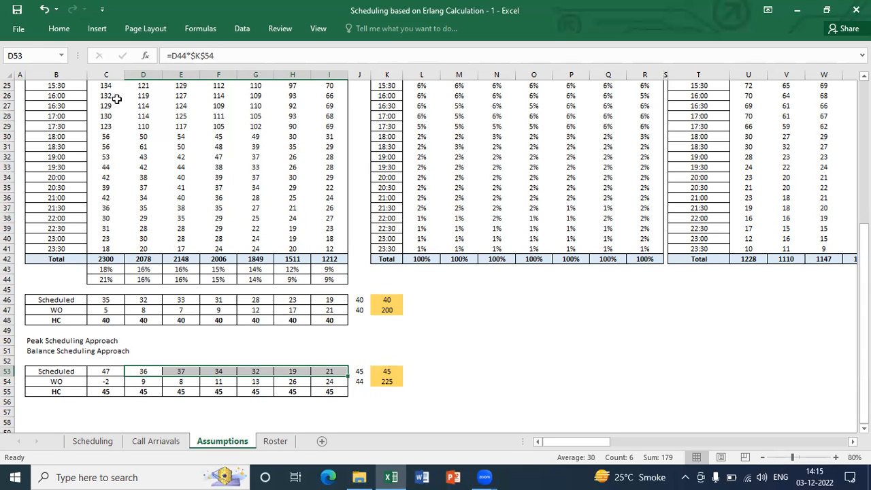
key(Down)
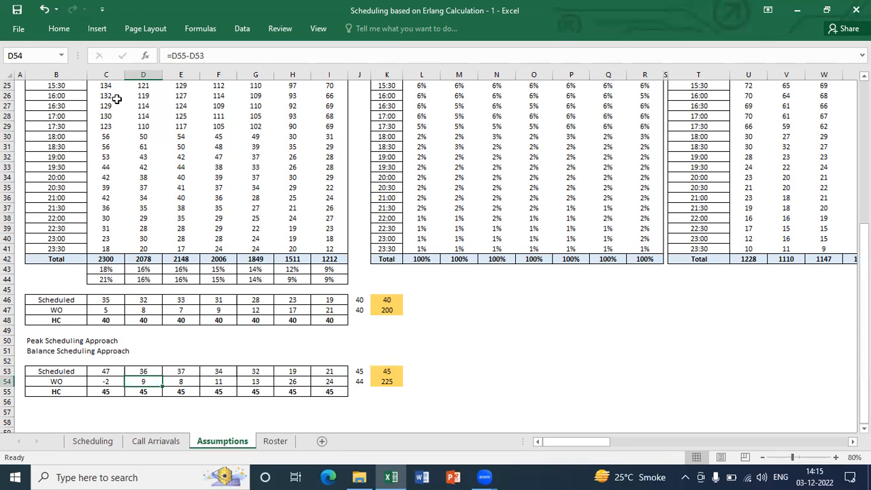
key(Up)
key(Up)
key(Up)
key(Up)
key(Up)
key(Up)
key(Up)
key(Up)
key(Up)
key(Up)
key(Up)
key(Up)
key(Up)
key(Up)
key(Up)
key(Up)
key(Up)
key(Up)
key(Up)
key(Up)
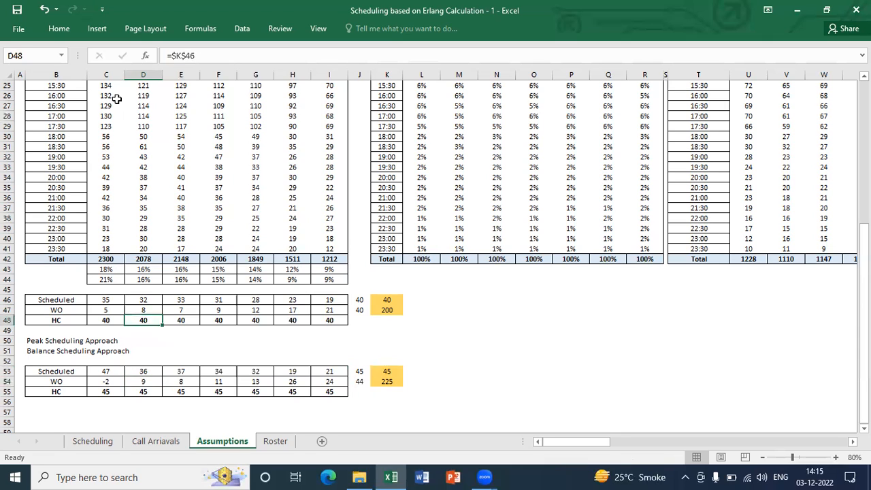
Examine the Call Arrival Pattern and Distribution tables, followed by the Forecast, Requirement and Schedule tables
key(Down)
key(Down)
key(Down)
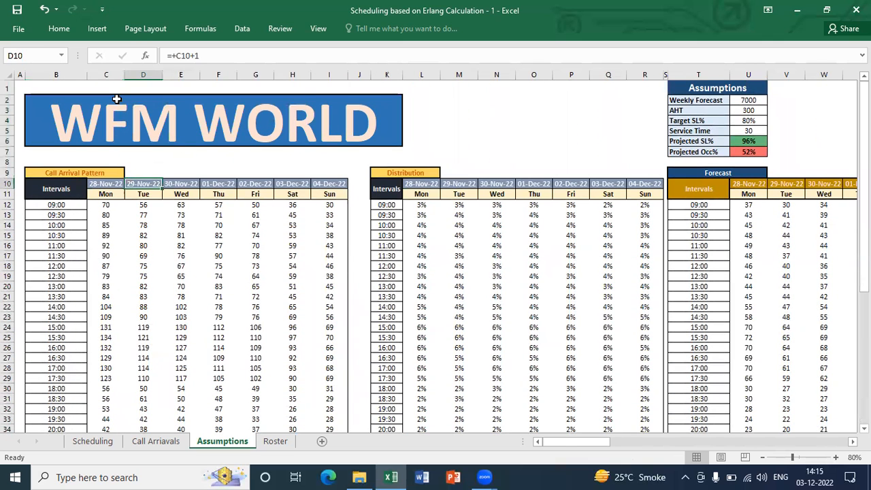
key(Right)
key(Right)
key(Right)
key(Right)
key(Right)
key(Right)
key(Right)
key(Right)
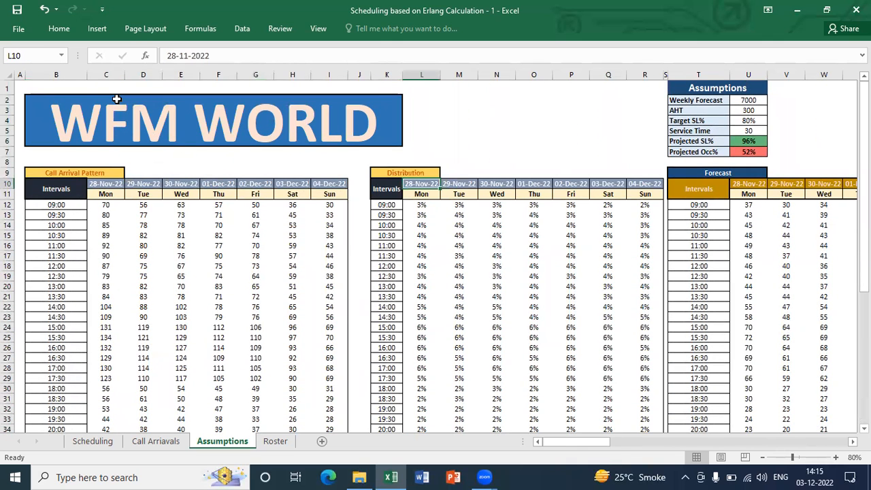
key(Left)
key(shift+Right)
key(shift+Right)
key(shift+Right)
key(shift+Right)
key(shift+Right)
key(shift+Right)
key(shift+Right)
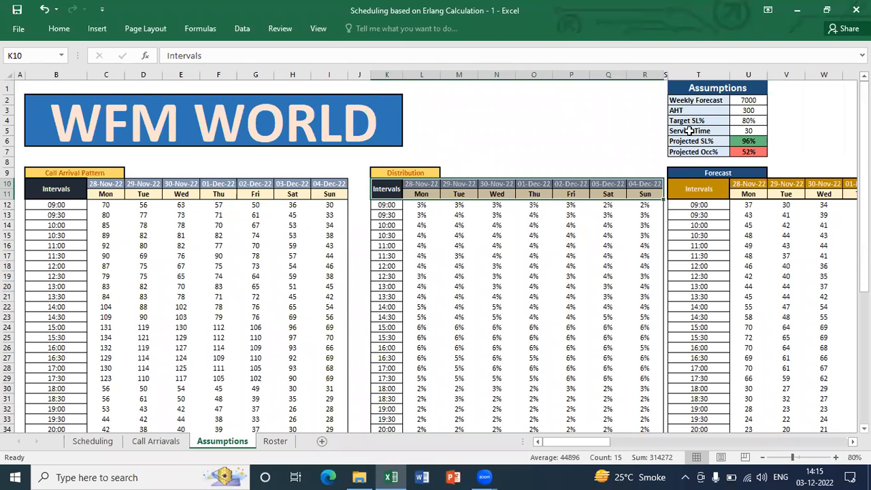
key(ctrl+Left)
key(ctrl+Left)
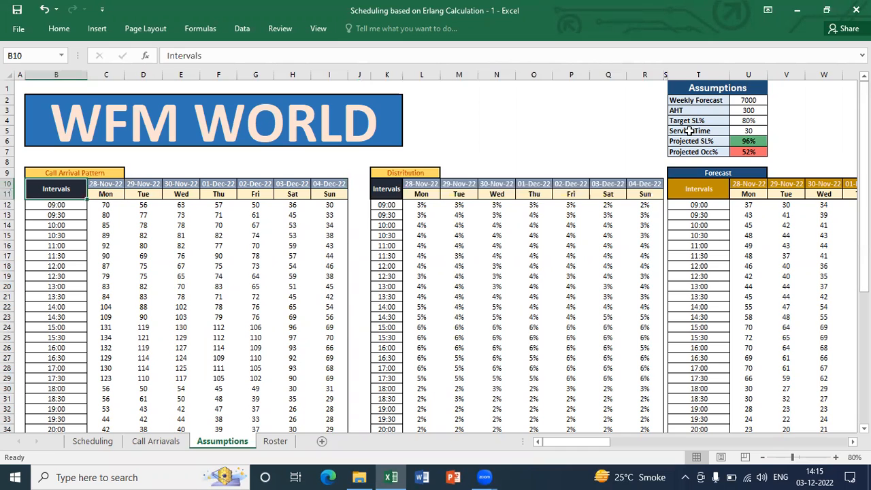
key(Left)
key(ctrl+shift+Right)
key(ctrl+shift+Right)
key(ctrl+shift+Right)
key(ctrl+shift+Right)
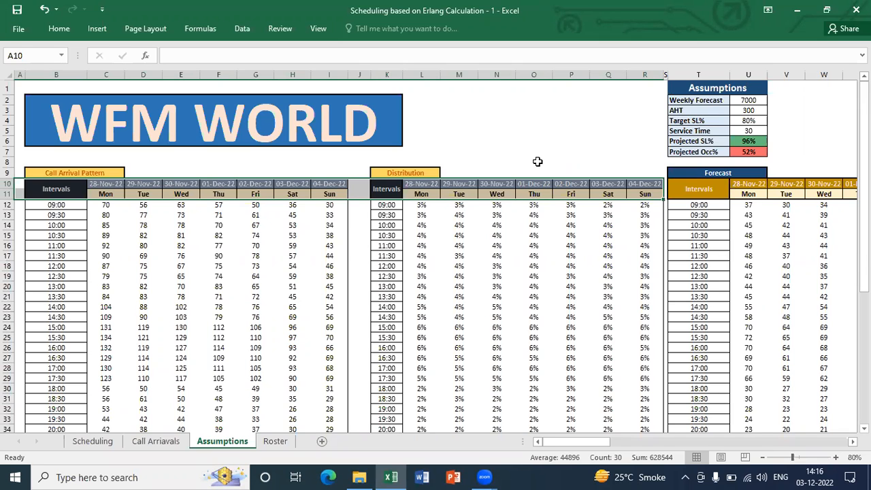
scroll(538, 162, right, 6)
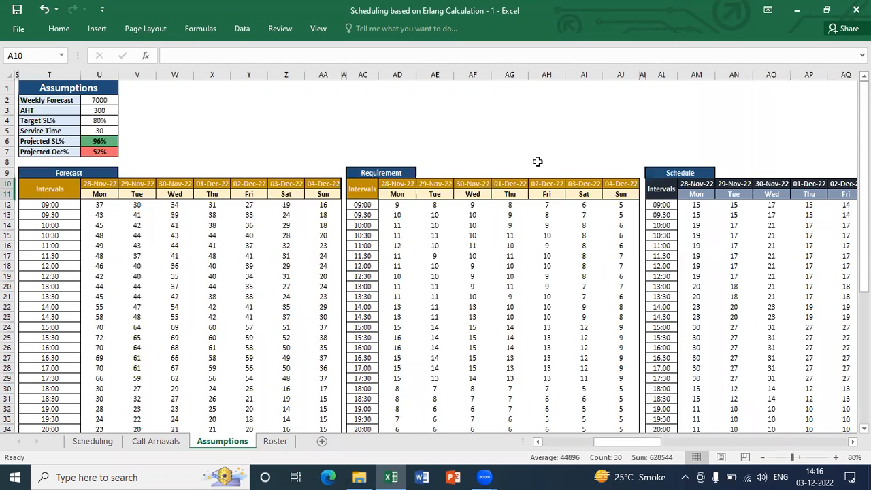
Hide columns B through R, which hold the Call Arrival Pattern and Distribution tables, and select T10
key(ctrl+z)
key(Right)
key(ctrl+shift+Right)
key(ctrl+shift+Right)
key(ctrl+shift+Right)
key(ctrl+0)
key(Right)
key(Right)
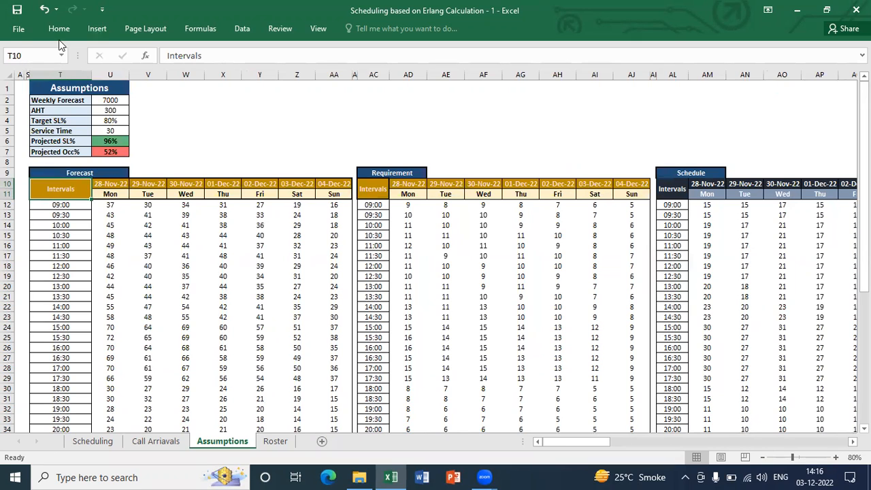
Open the Excel Options and display the list of active and inactive add-ins
click(19, 30)
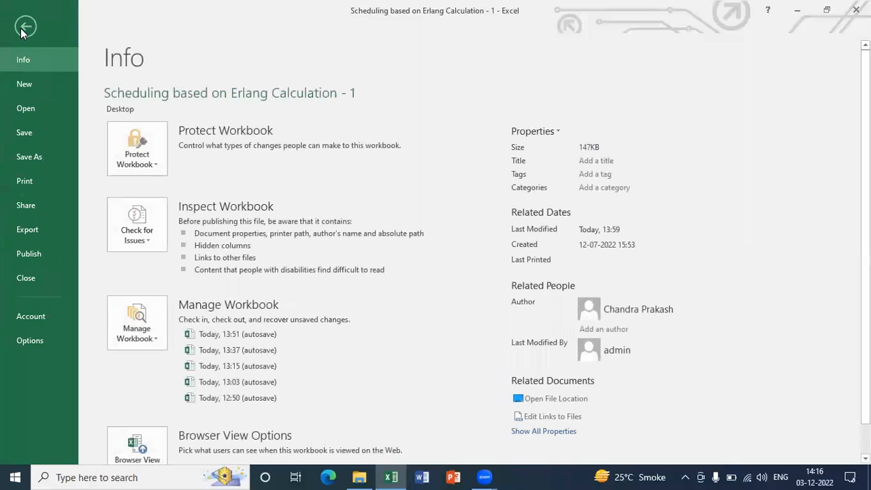
click(25, 28)
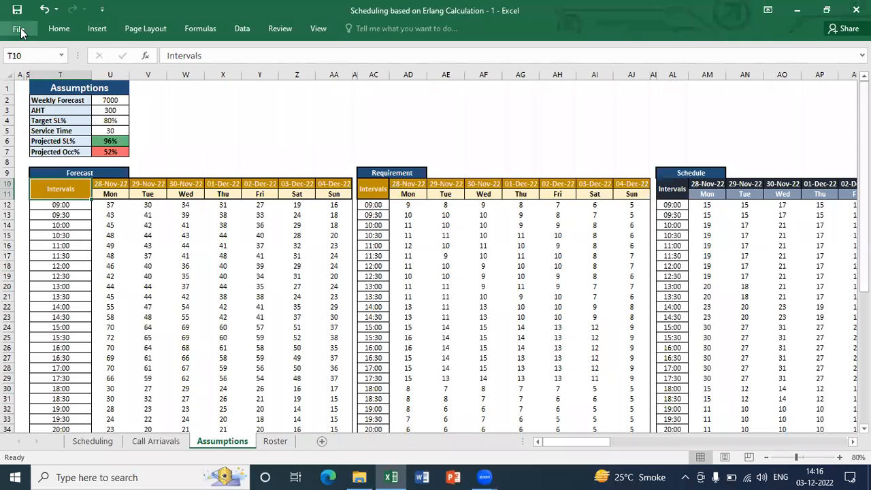
click(19, 30)
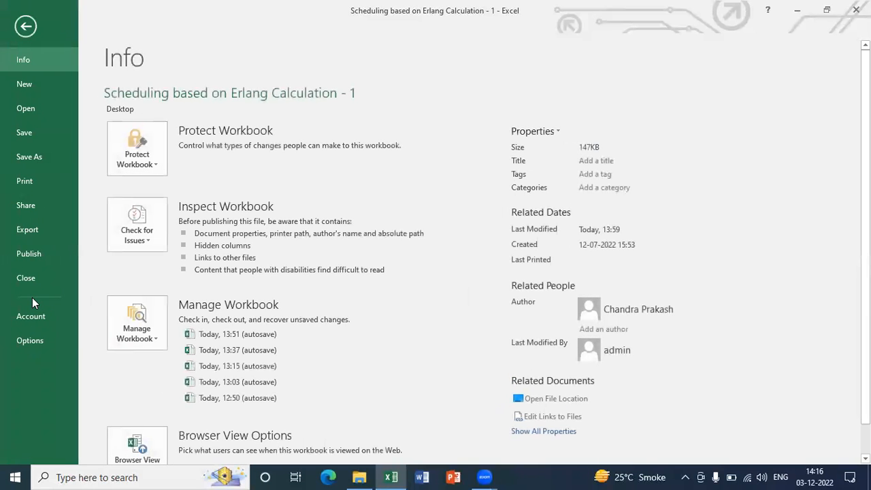
click(30, 341)
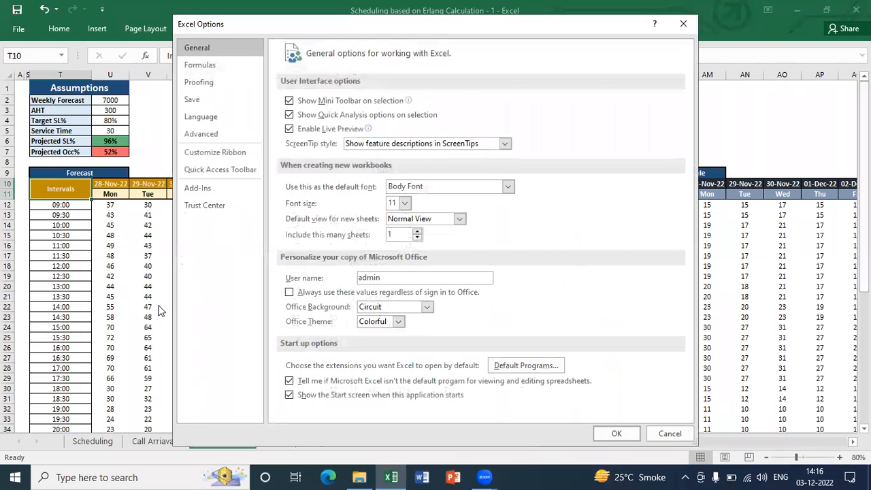
click(215, 187)
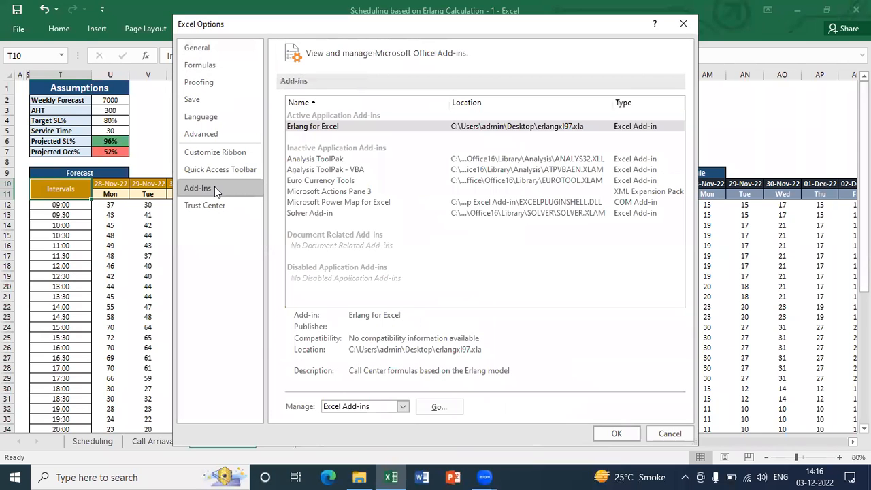
Load the erlangxl97 add-in from the Desktop, replacing the existing file, and keep Erlang for Excel enabled
click(438, 407)
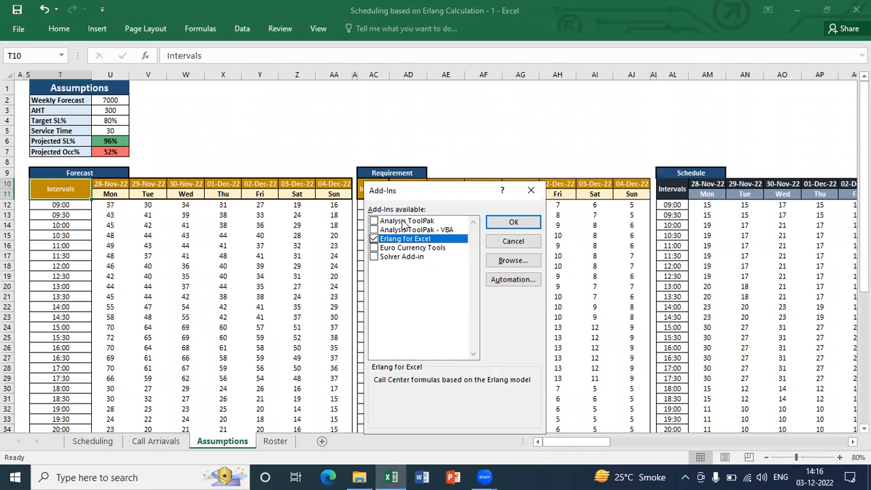
click(505, 262)
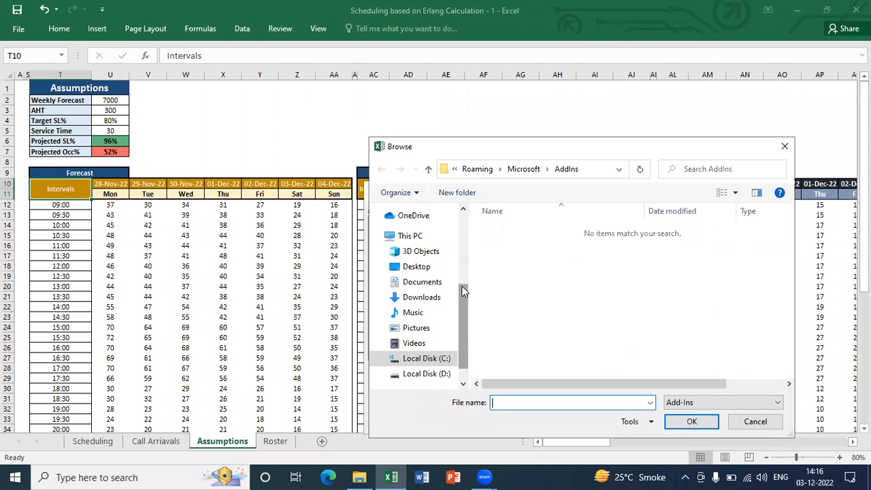
click(428, 269)
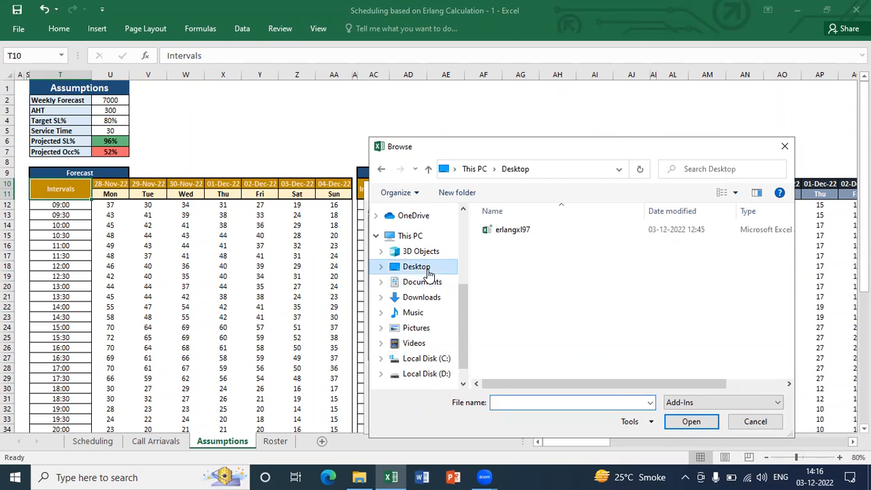
click(512, 234)
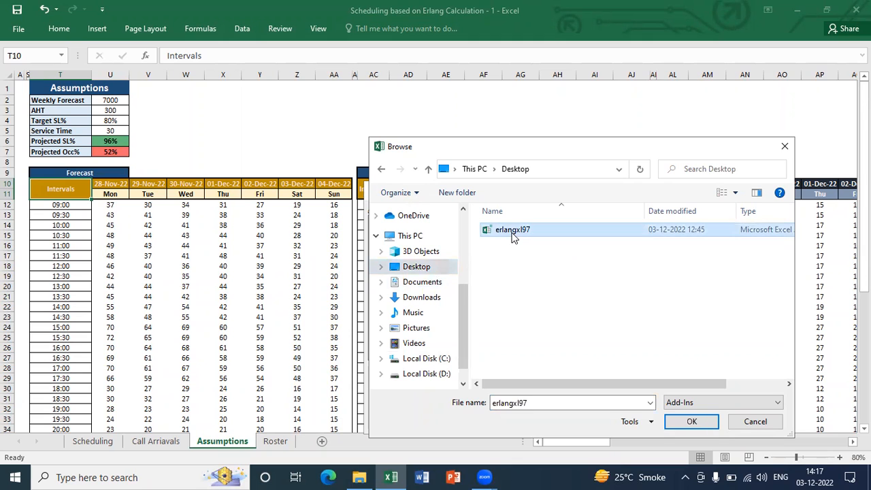
click(680, 426)
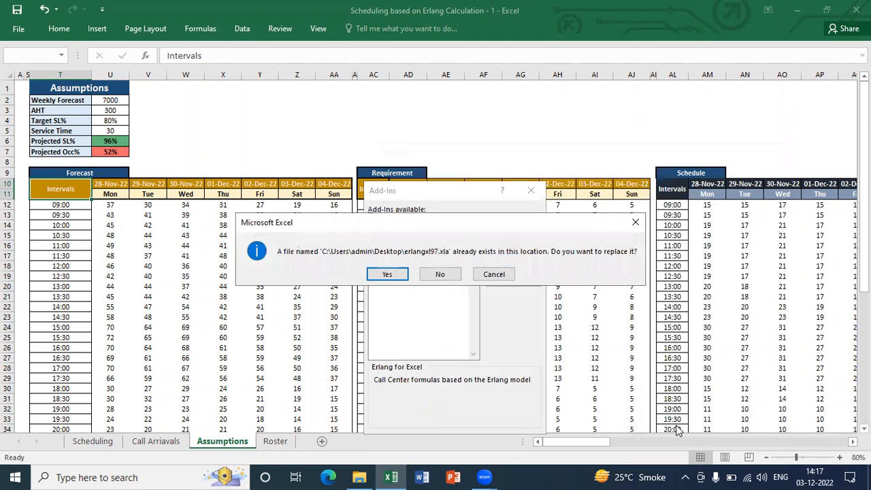
key(Return)
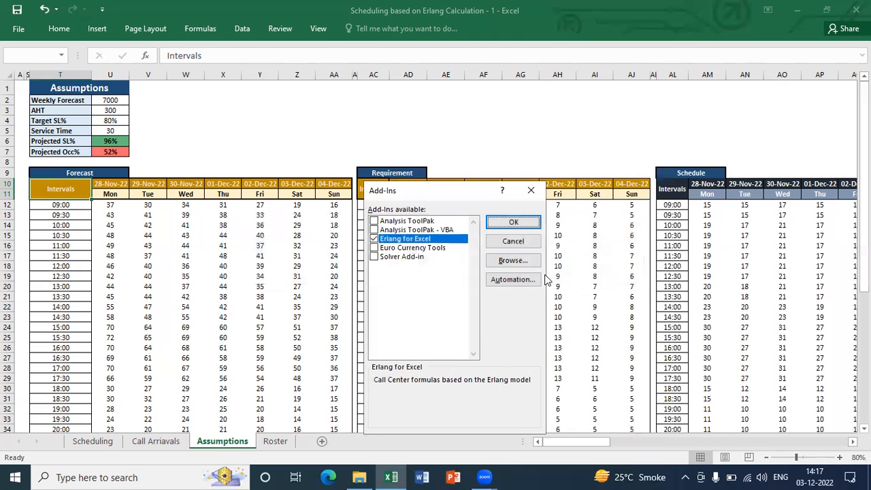
click(504, 223)
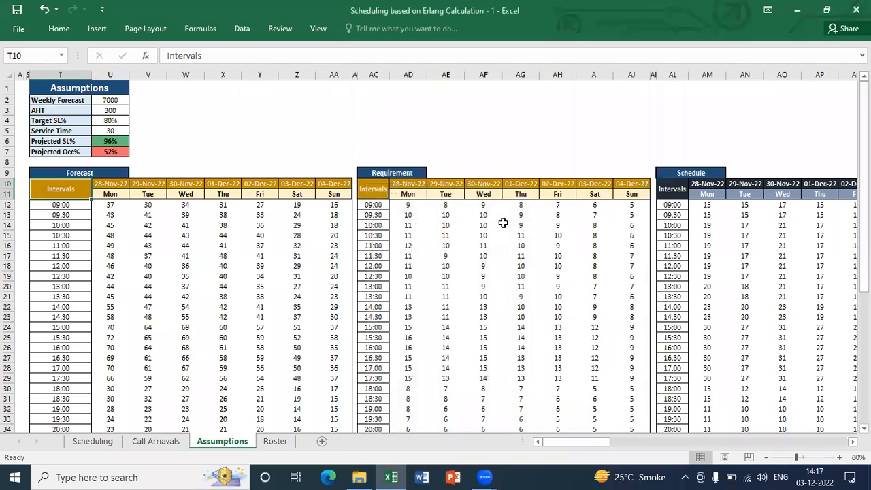
Examine the Forecast table's interval figures from Monday to Sunday and their formulas against the Weekly Forecast assumption
key(Down)
key(Right)
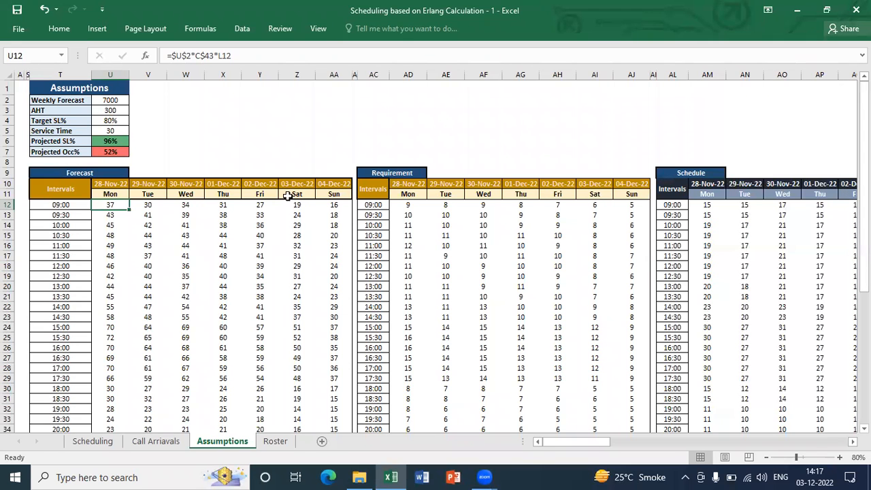
key(ctrl+shift+Right)
key(ctrl+shift+Down)
key(shift+Up)
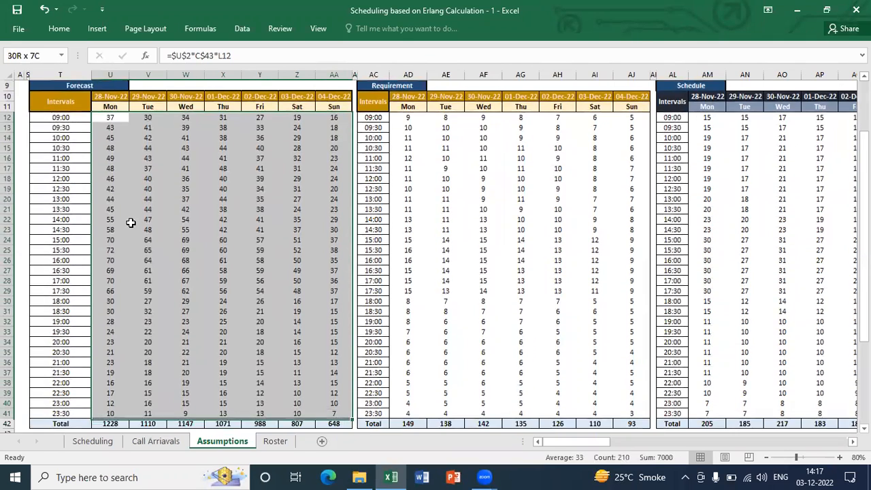
key(ctrl+Up)
key(ctrl+Up)
key(ctrl+Up)
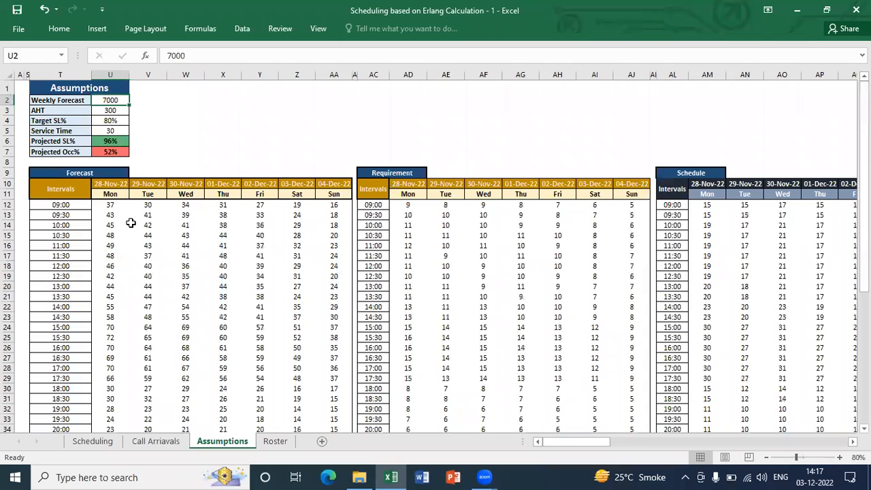
key(Down)
key(Up)
key(Down)
key(ctrl+Down)
key(ctrl+Down)
key(Down)
key(Down)
key(ctrl+shift+Right)
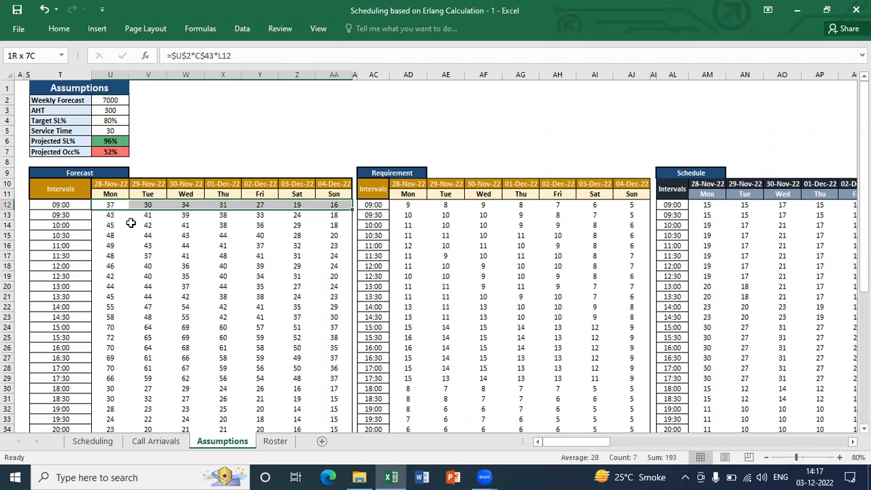
key(ctrl+shift+Down)
key(shift+Up)
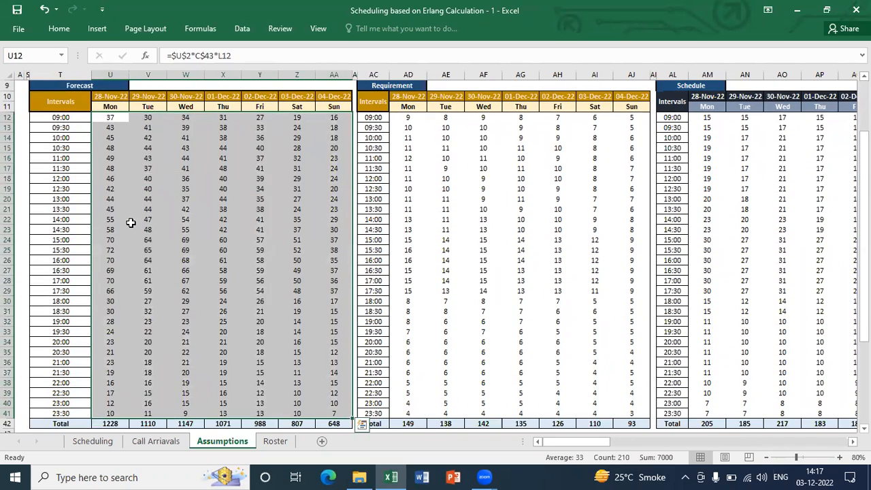
key(ctrl+Up)
key(ctrl+Up)
key(ctrl+Up)
key(ctrl+Up)
key(Down)
key(ctrl+Down)
key(ctrl+Down)
key(Down)
key(Down)
key(Down)
key(Up)
key(Right)
key(Right)
key(Right)
key(Right)
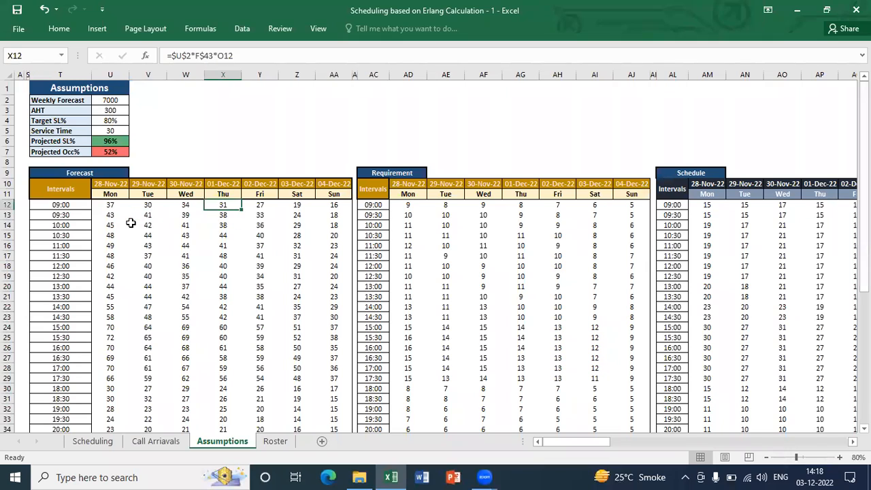
Inspect the Agents formula behind the 09:00 figures for Monday and Tuesday in the Requirement table
key(Right)
key(Right)
key(Right)
key(Right)
key(Right)
key(Right)
key(Right)
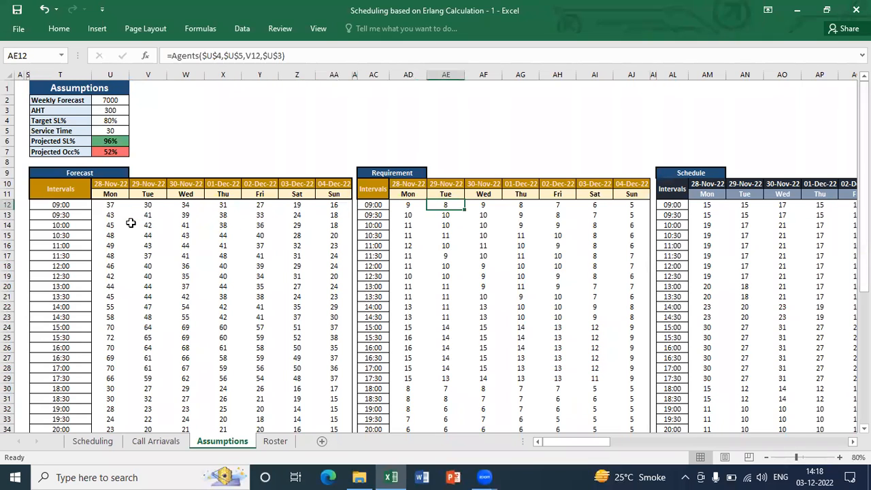
key(Left)
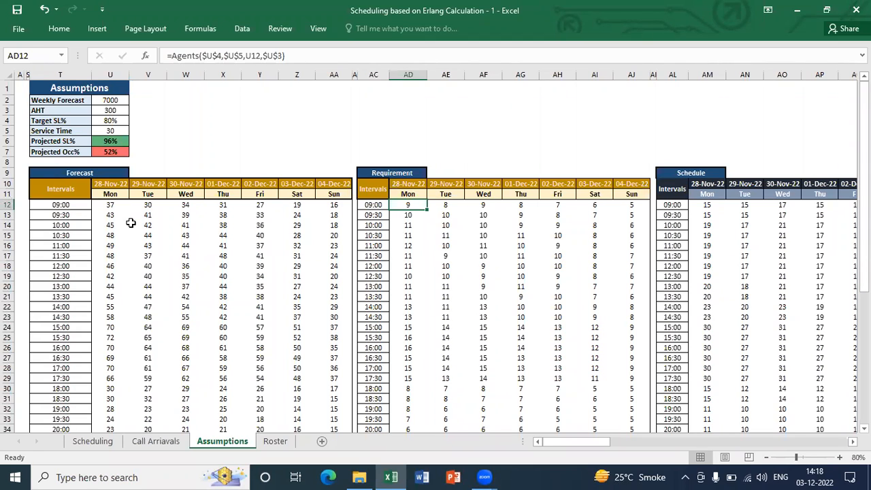
Clear all interval figures from Monday to Sunday in the Requirement table, keeping the Total row
key(ctrl+shift+Right)
key(ctrl+shift+Down)
key(Delete)
key(Up)
key(Down)
key(Down)
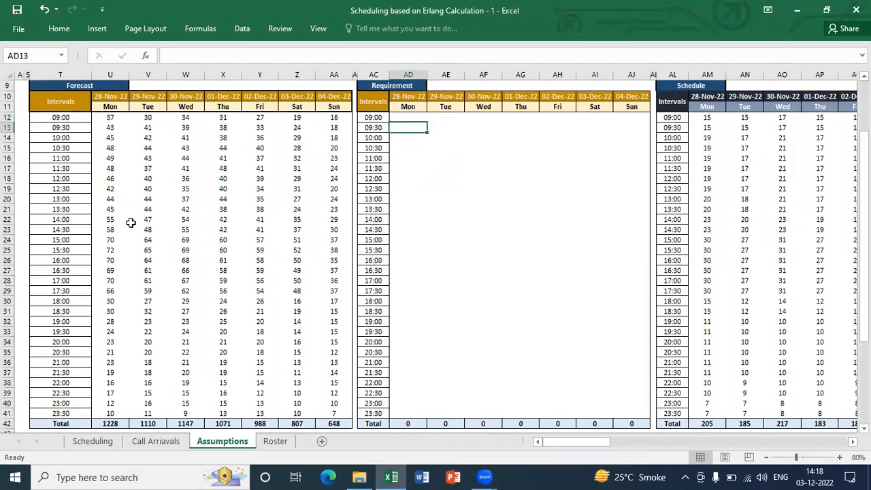
Start an Agents formula in AD12 for Monday 09:00 and display its function arguments clear of the Assumptions table
key(ctrl+Up)
key(ctrl+Up)
key(ctrl+Up)
key(ctrl+Down)
key(Down)
key(Down)
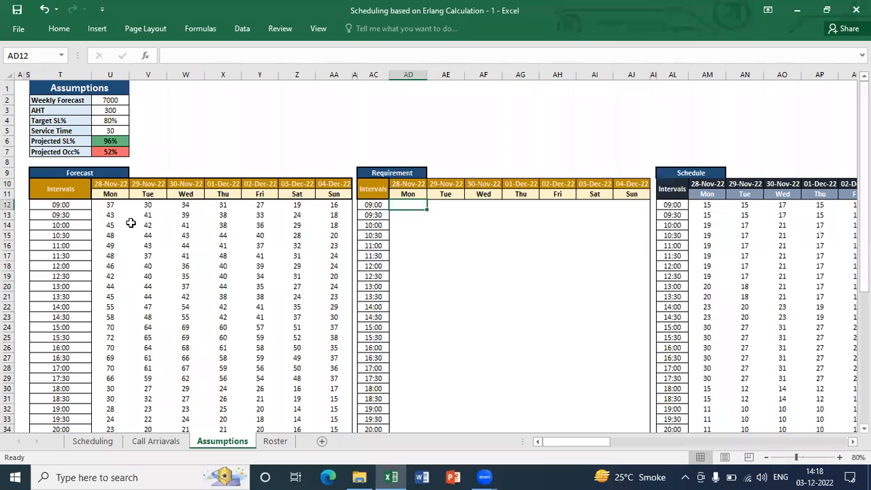
text(=agents)
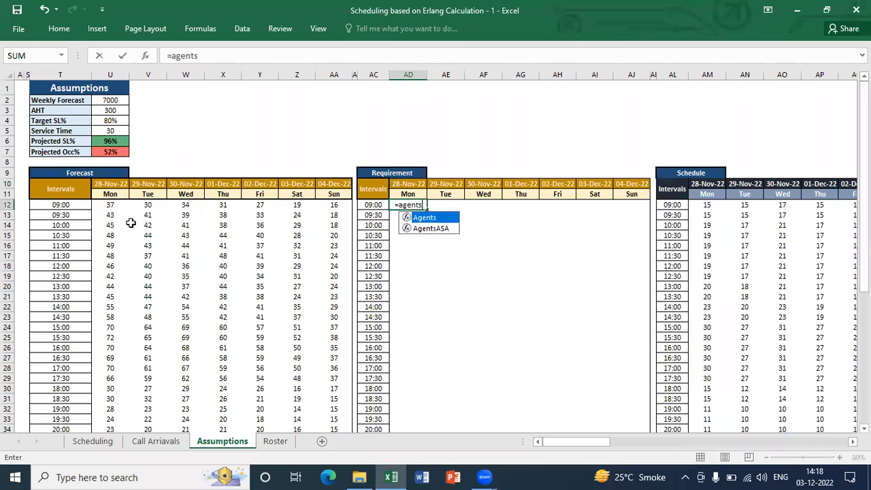
key(Tab)
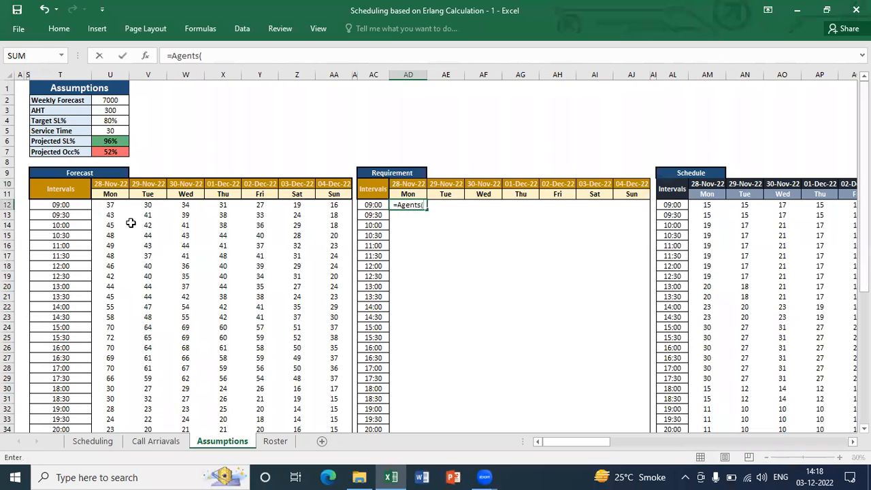
click(145, 58)
drag(371, 232, 524, 168)
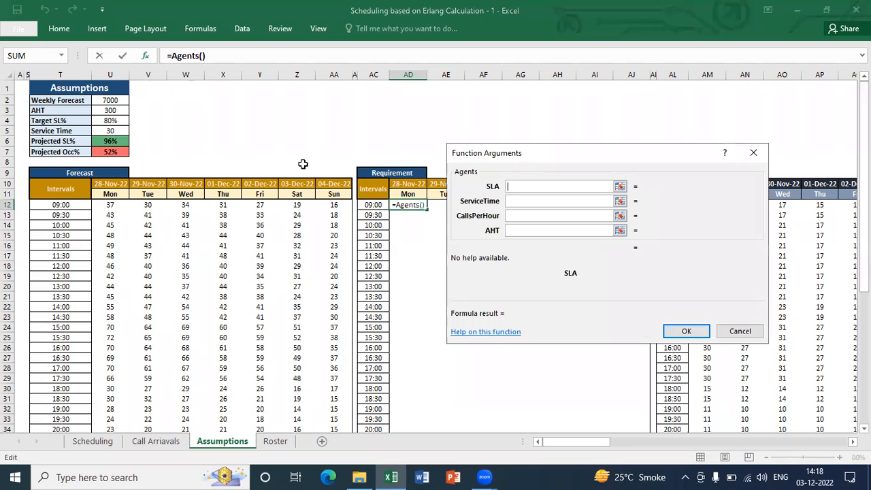
Set the SLA argument to $U$4 and the ServiceTime argument to $U$5 as absolute references
click(119, 121)
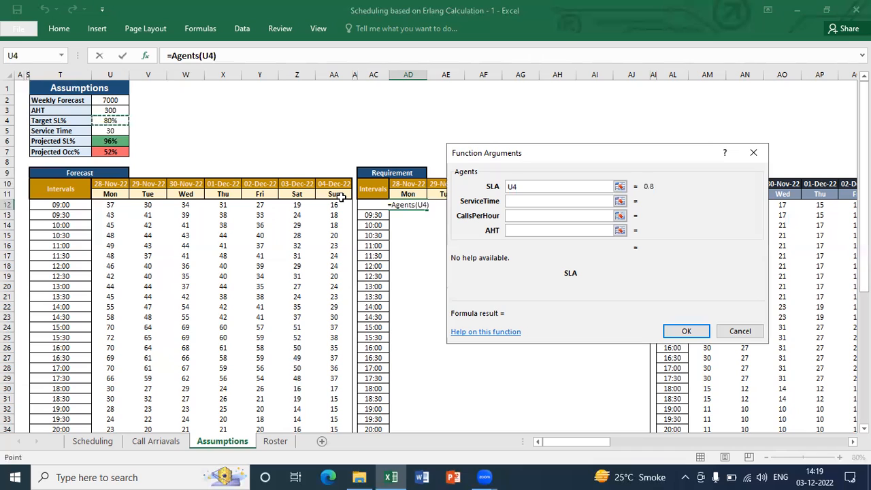
key(F4)
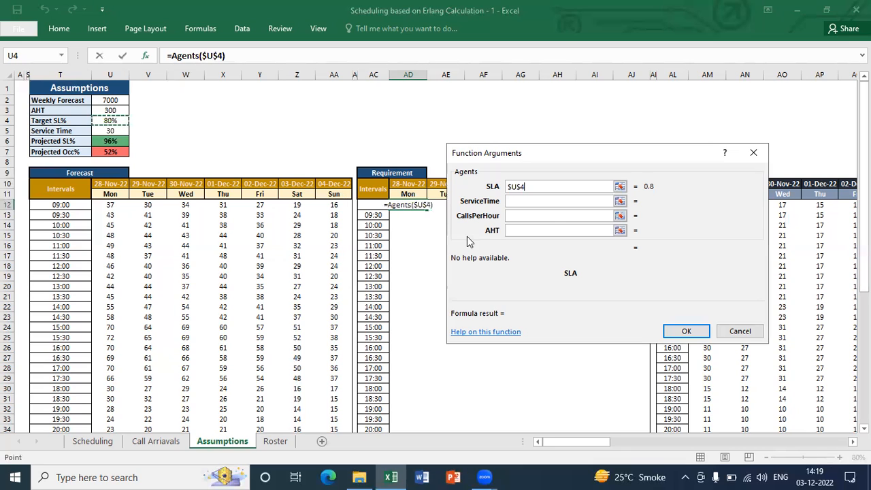
click(546, 201)
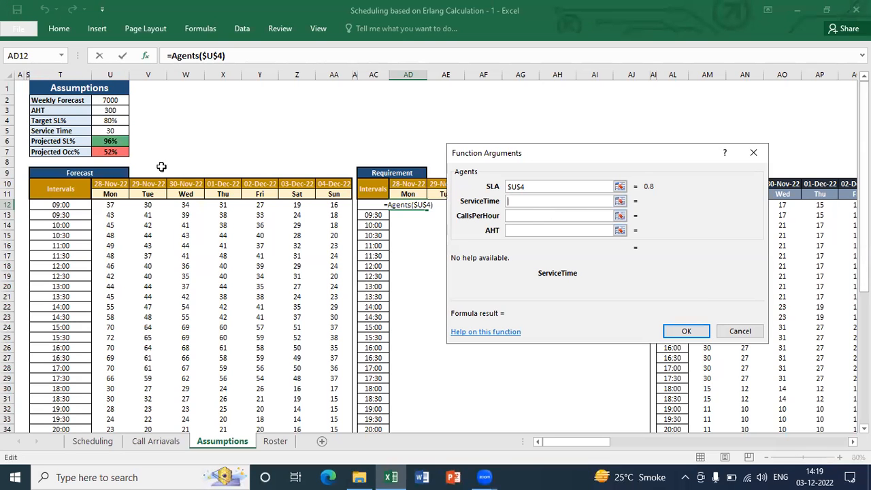
click(111, 131)
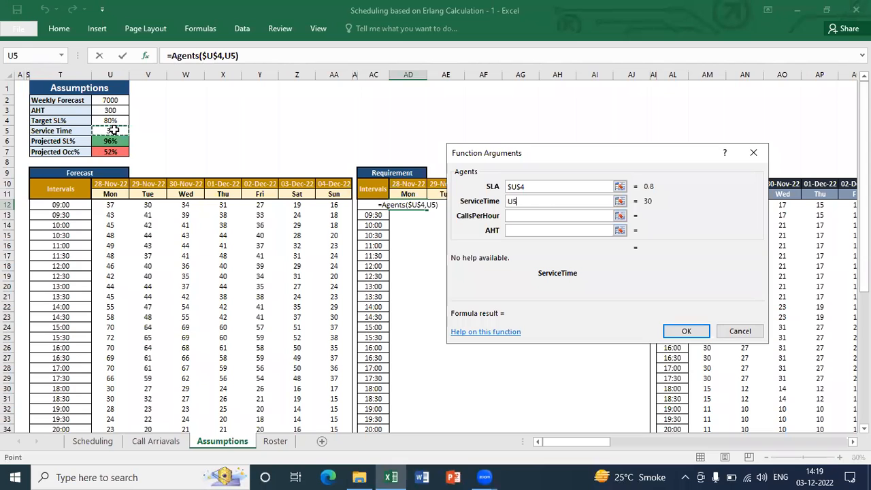
key(F4)
Set CallsPerHour to U12 and AHT to the absolute reference $U$3, and complete the Agents formula
click(577, 217)
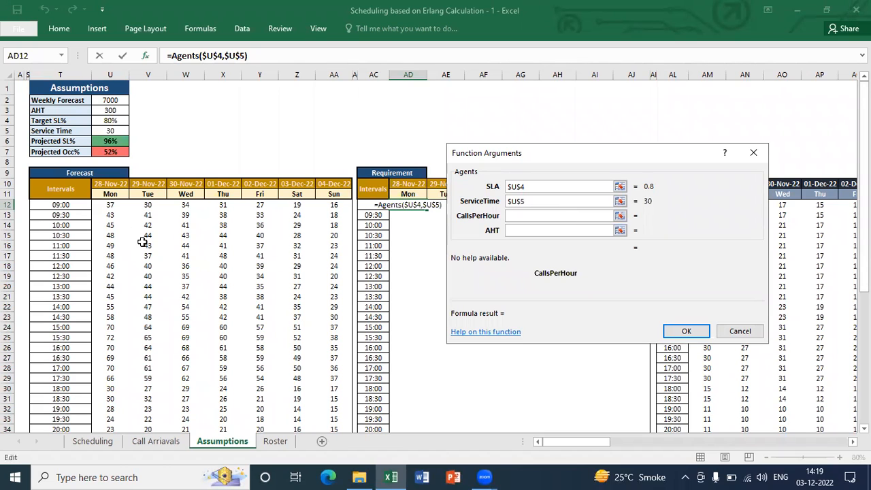
click(112, 205)
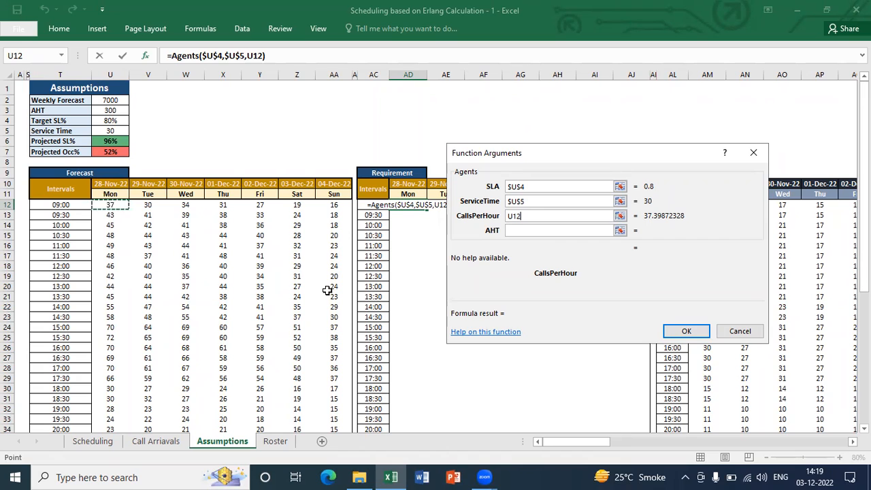
click(553, 231)
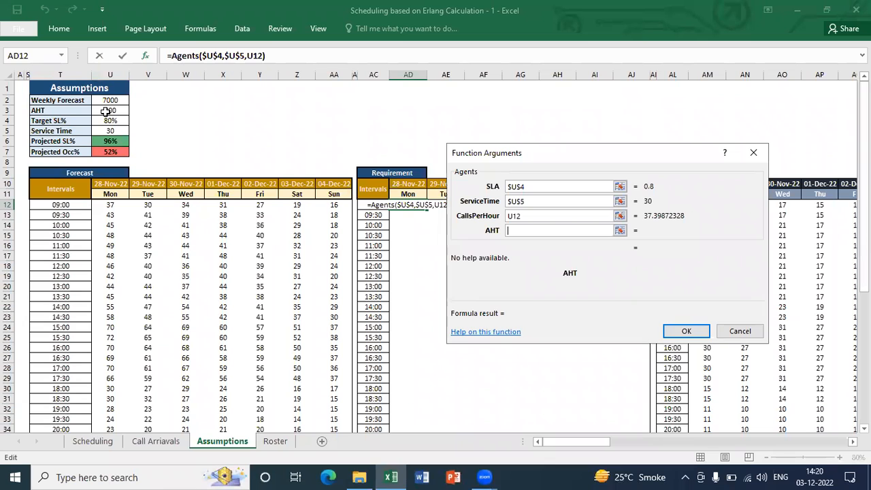
click(105, 110)
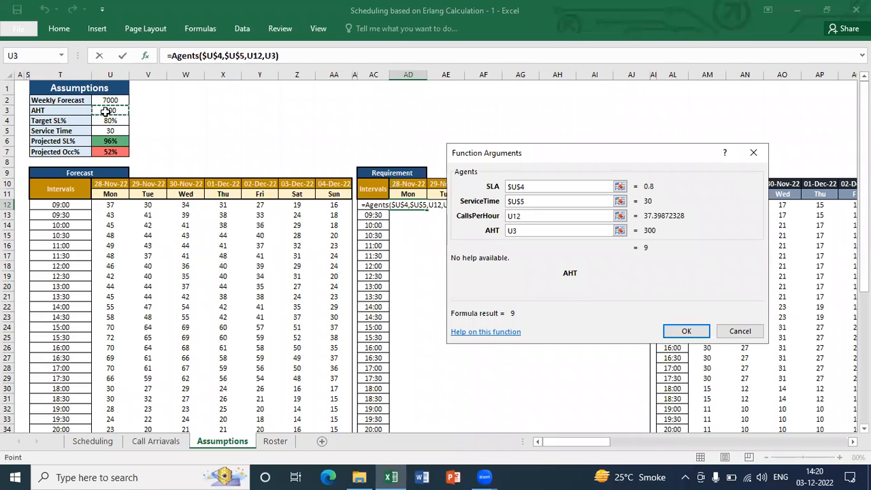
key(F4)
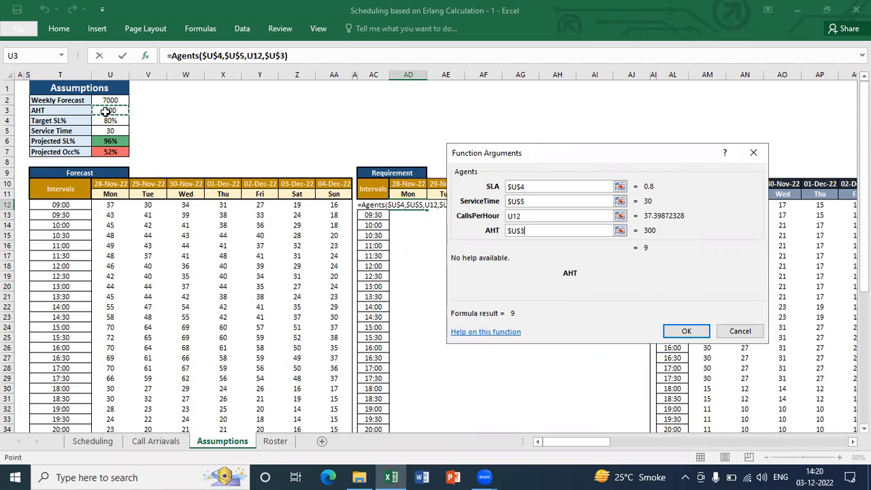
click(702, 331)
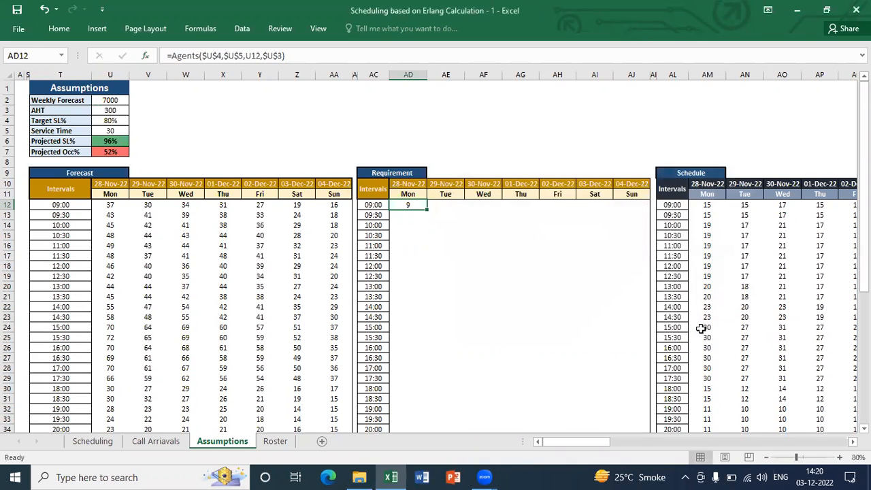
Copy the Agents formula from AD12 to every interval from Monday to Sunday in the Requirement table, AD12:AJ41
key(ctrl+c)
key(Left)
key(ctrl+Down)
key(Right)
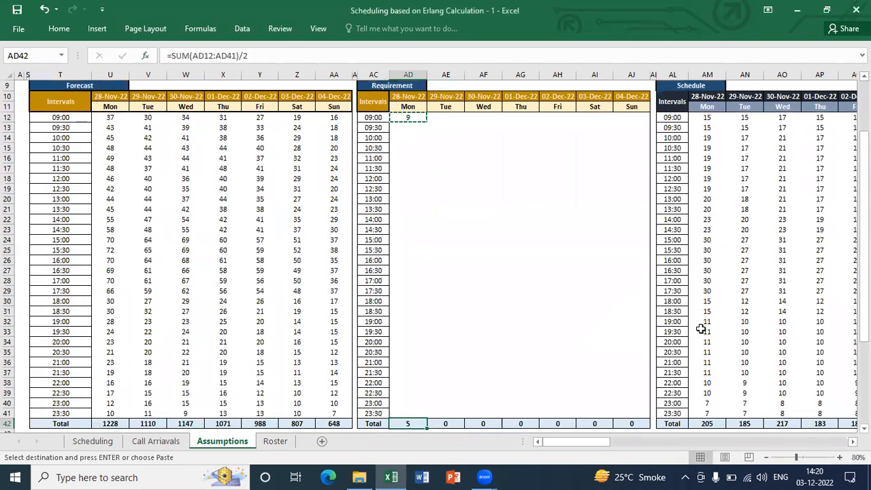
key(Up)
key(ctrl+shift+Up)
key(shift+Right)
key(shift+Right)
key(shift+Right)
key(shift+Right)
key(shift+Right)
key(shift+Right)
key(alt+e)
key(p)
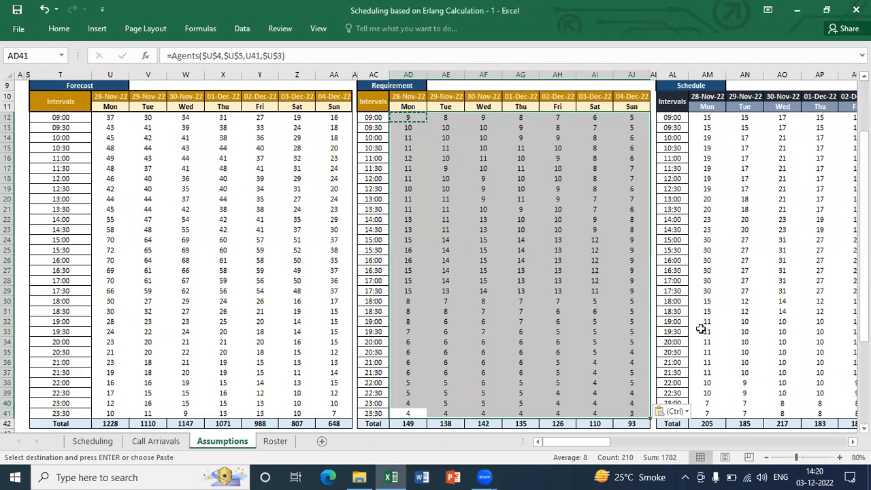
Open the Erlang add-in's Module1 code at full size in the VBA editor and search it for "Death Rate"
key(alt+F11)
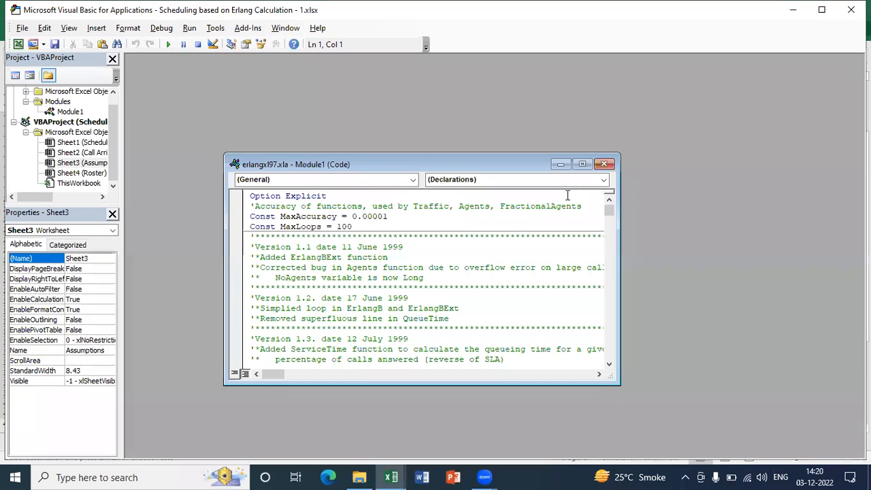
click(582, 165)
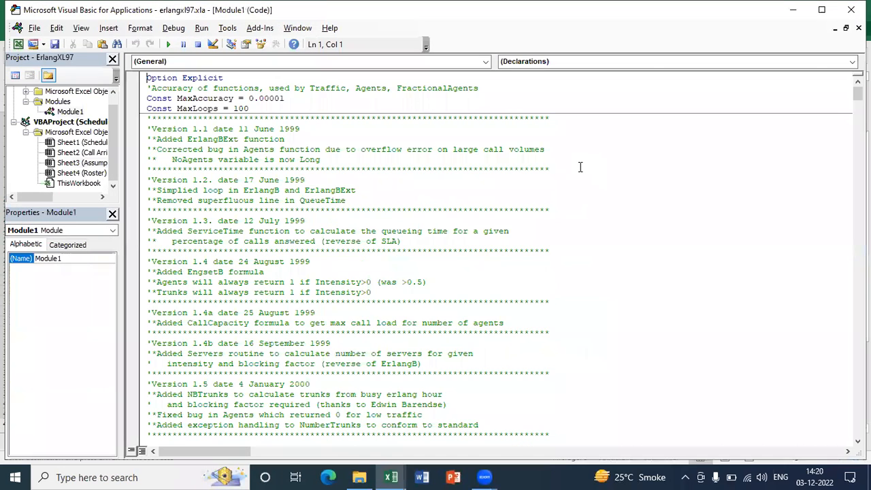
key(ctrl+f)
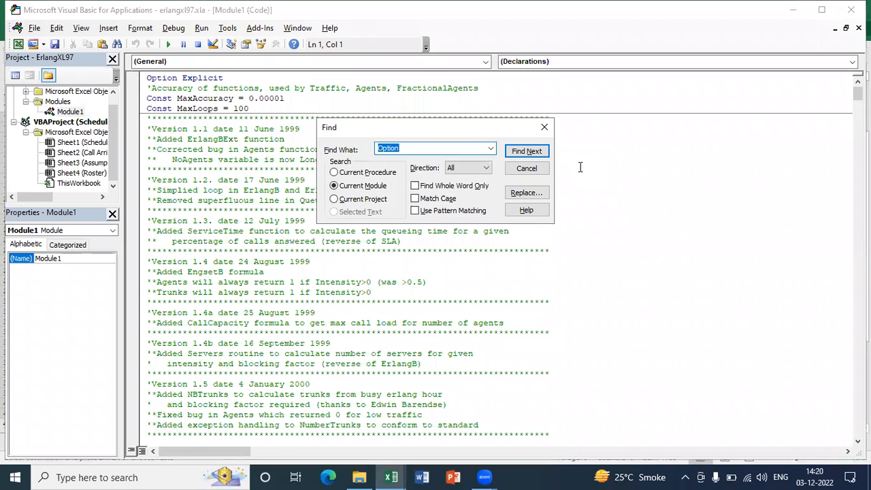
text(Death Rate)
key(Return)
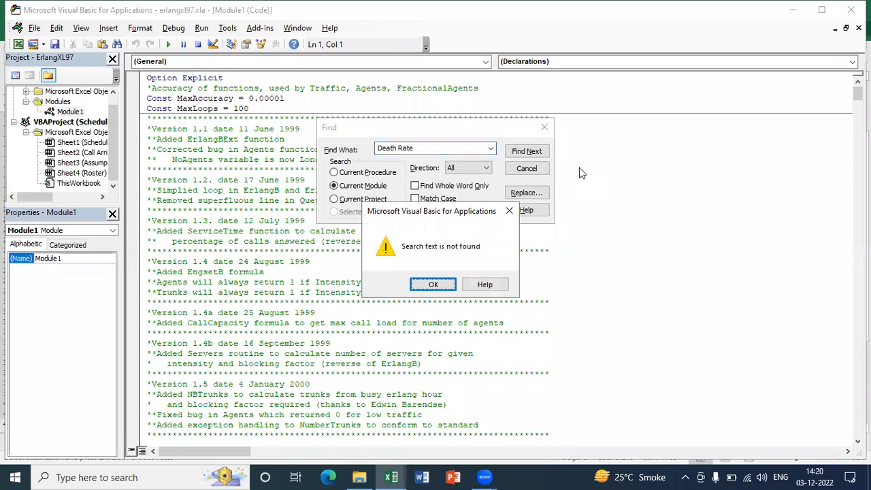
Search the module for "Death" and examine the 1800 constant in the Abandon function's DeathRate line
key(Return)
key(BackSpace)
text(E)
key(BackSpace)
text(Death)
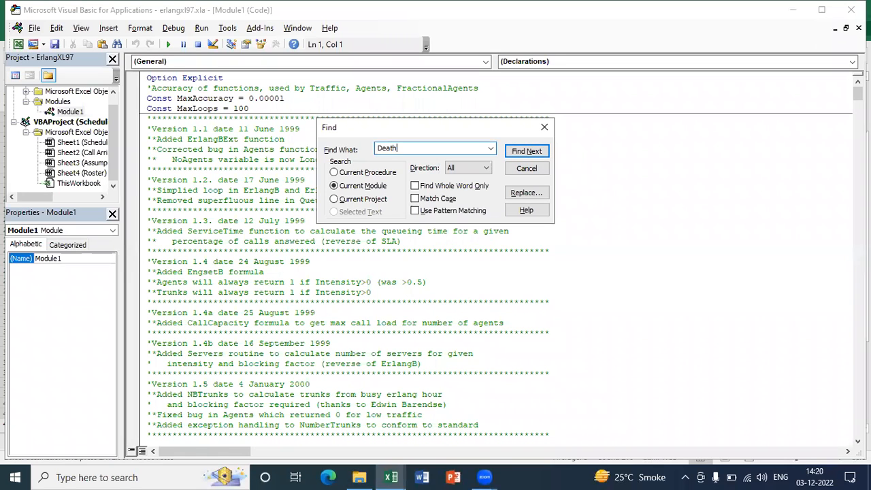
key(Return)
key(Return)
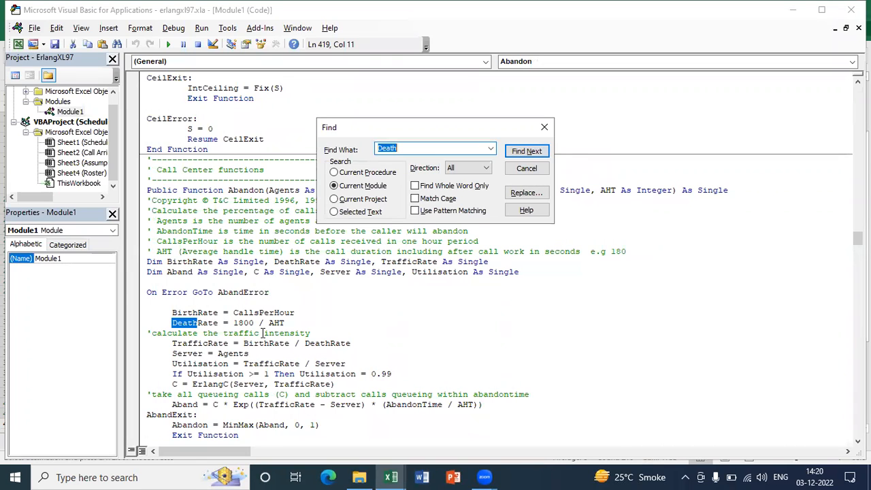
drag(255, 323, 233, 323)
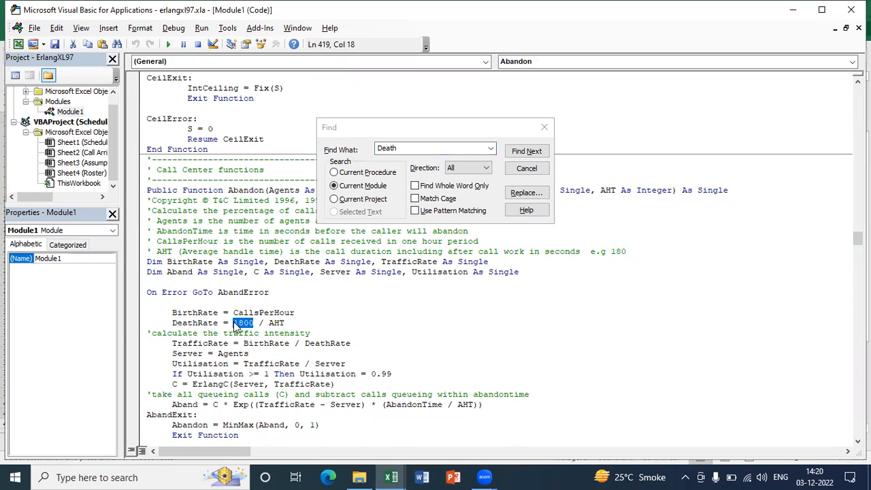
click(237, 326)
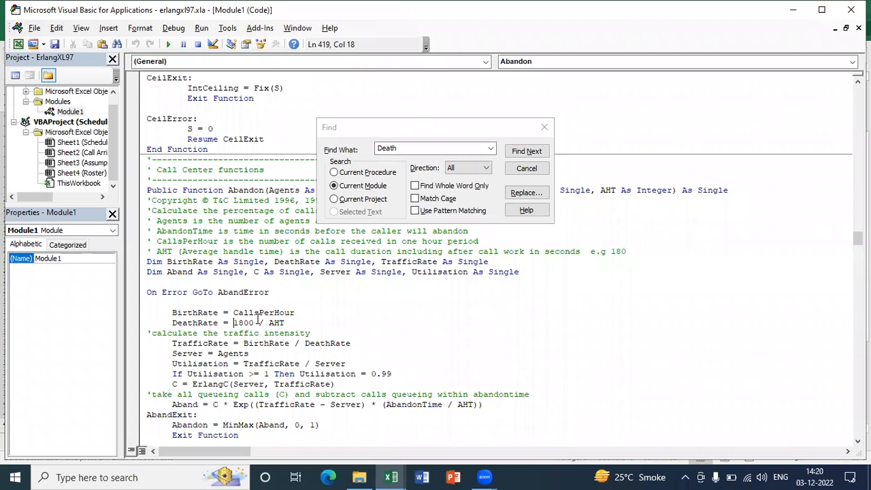
drag(253, 320, 233, 322)
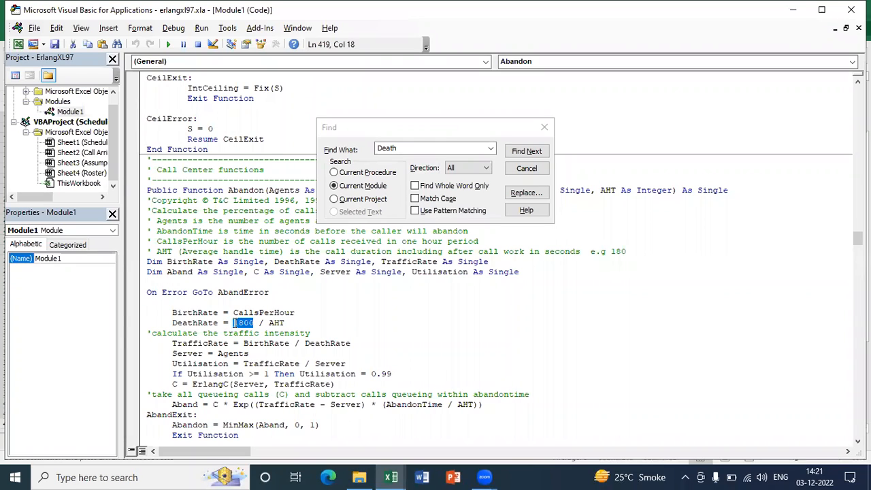
click(544, 128)
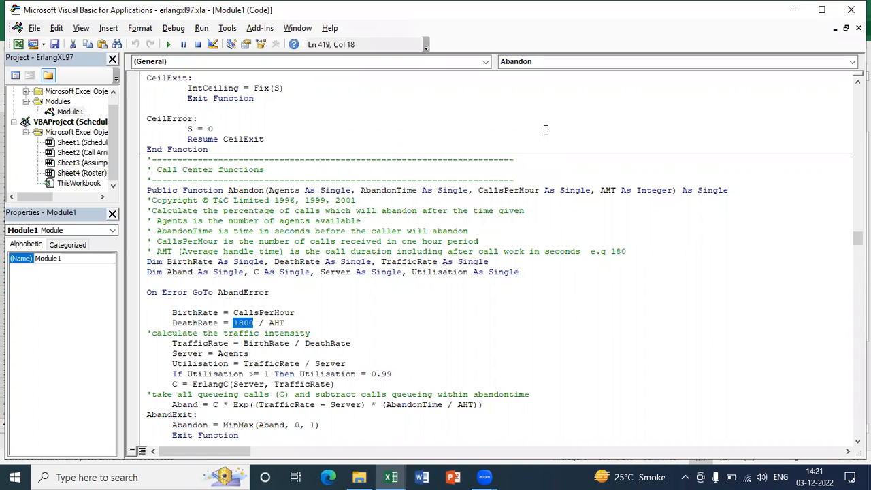
key(ctrl+a)
key(ctrl+h)
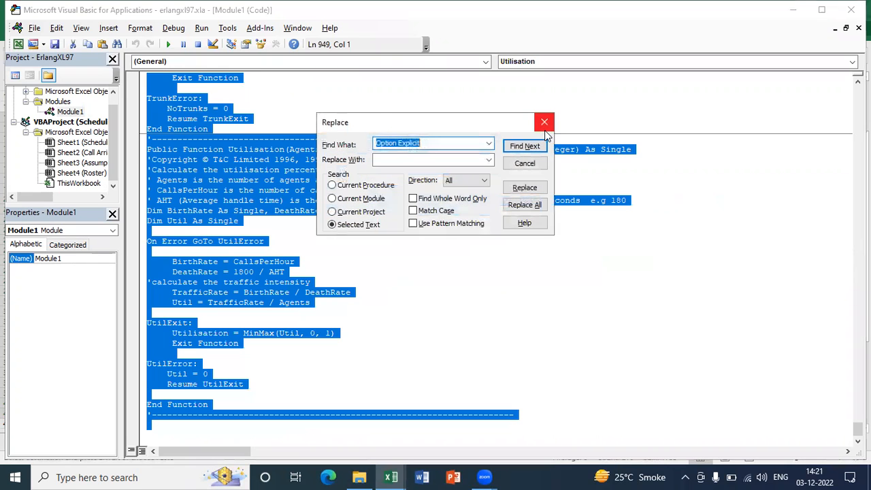
text(1)
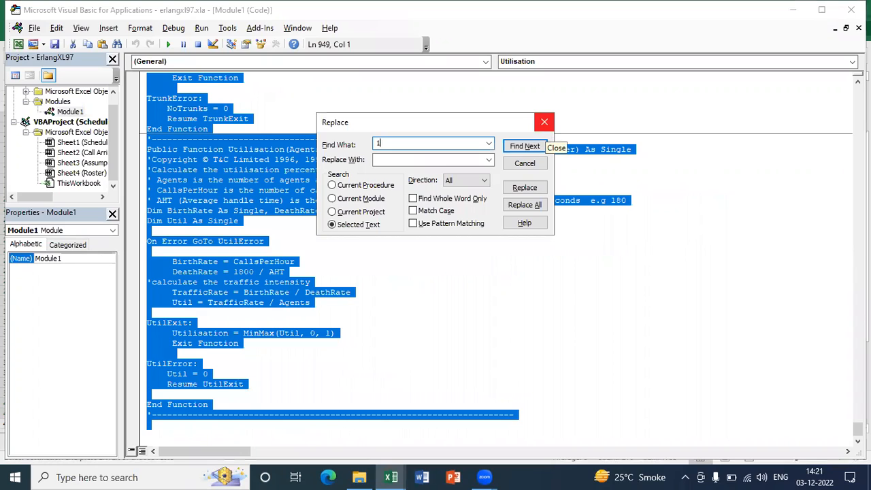
text(800)
key(Tab)
text(300)
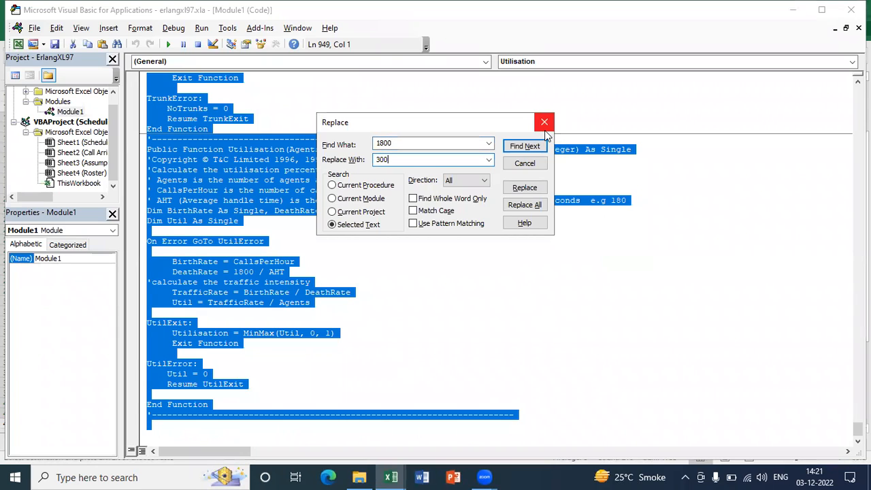
key(BackSpace)
key(BackSpace)
text(600)
click(544, 124)
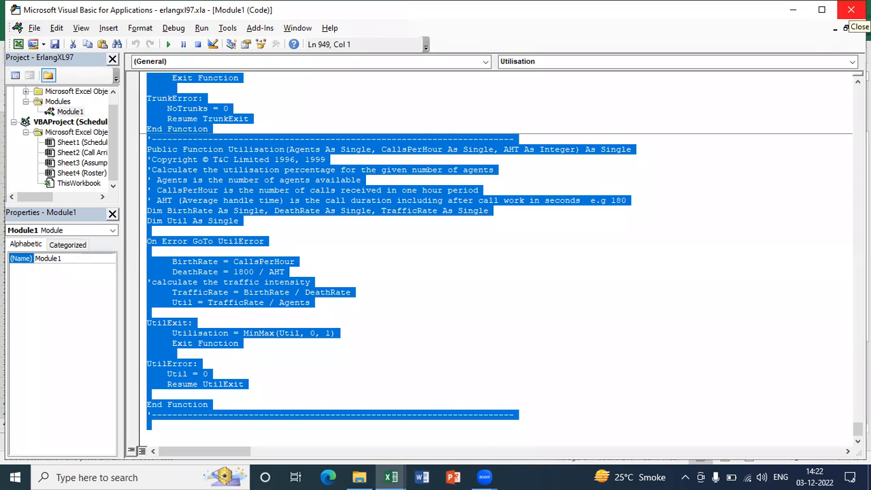
Return from the VBA editor to the Assumptions sheet and examine the interval values in the Requirement table, AD12:AJ41
click(850, 10)
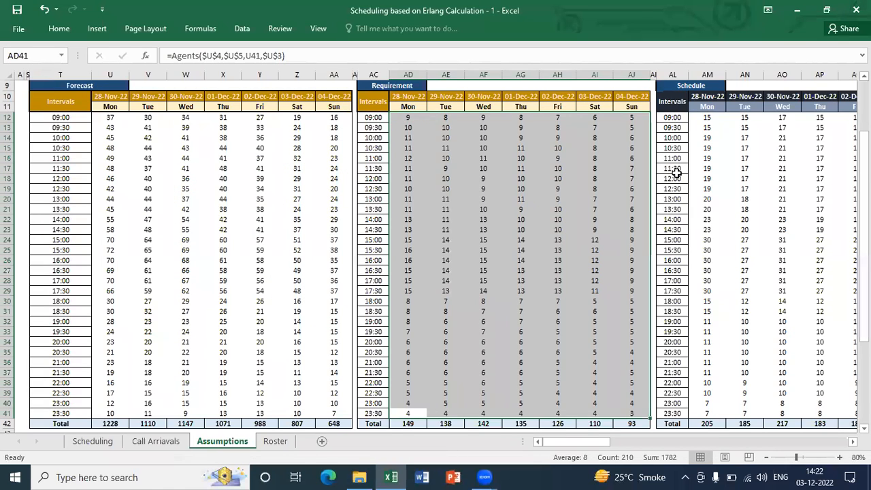
key(Up)
key(ctrl+Up)
key(Down)
key(Down)
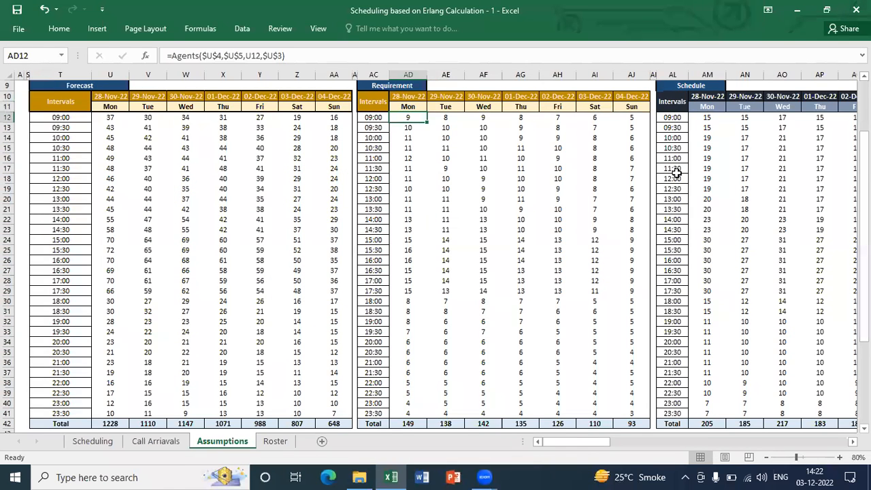
key(ctrl+shift+Right)
key(ctrl+shift+Down)
key(shift+Up)
key(ctrl+Up)
key(Down)
key(Down)
key(ctrl+shift+Down)
key(ctrl+shift+Right)
key(ctrl+Up)
key(Down)
key(Down)
key(ctrl+shift+Down)
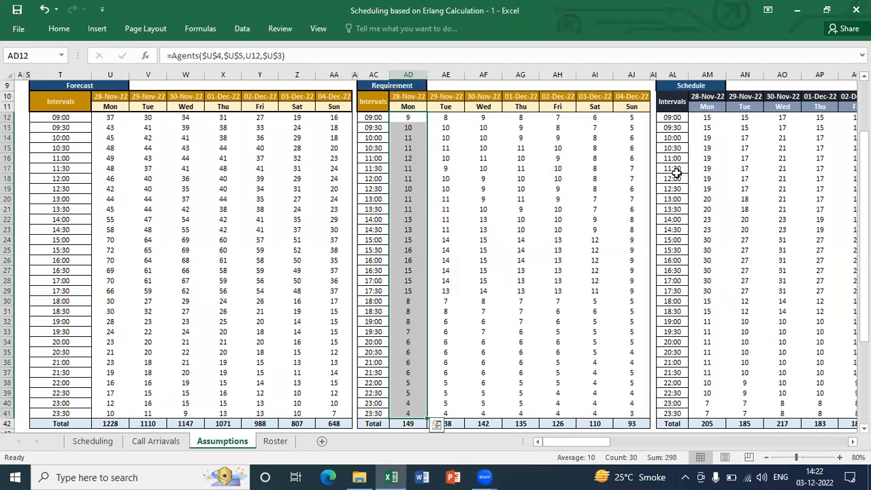
key(ctrl+Down)
key(Up)
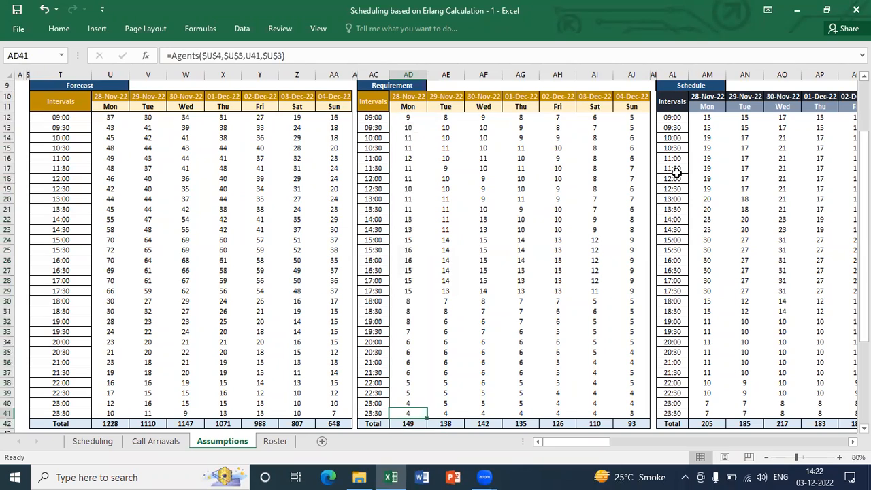
Examine the formula behind Monday's total in the Requirement table, cell AD42, without changing it
key(ctrl+Up)
key(Down)
key(Down)
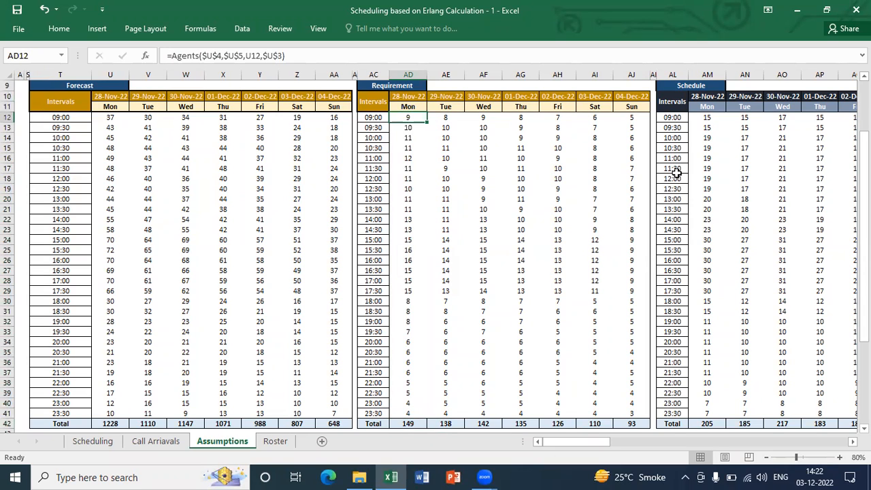
key(ctrl+Down)
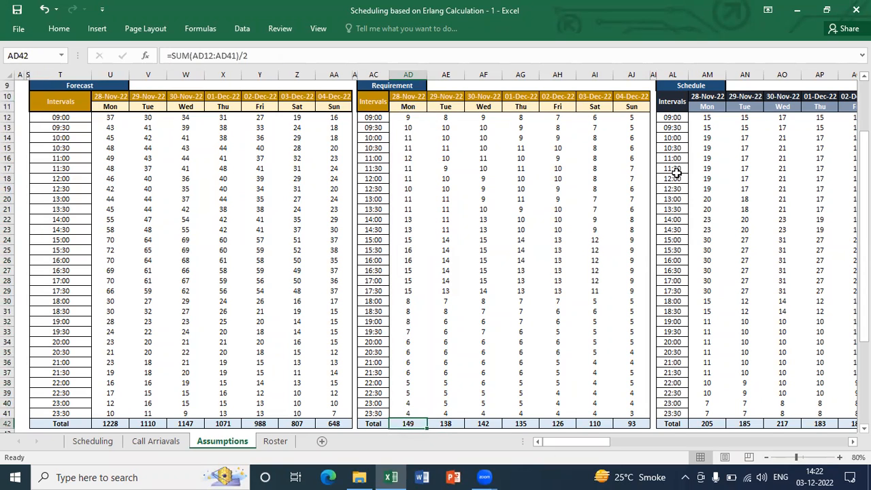
key(F2)
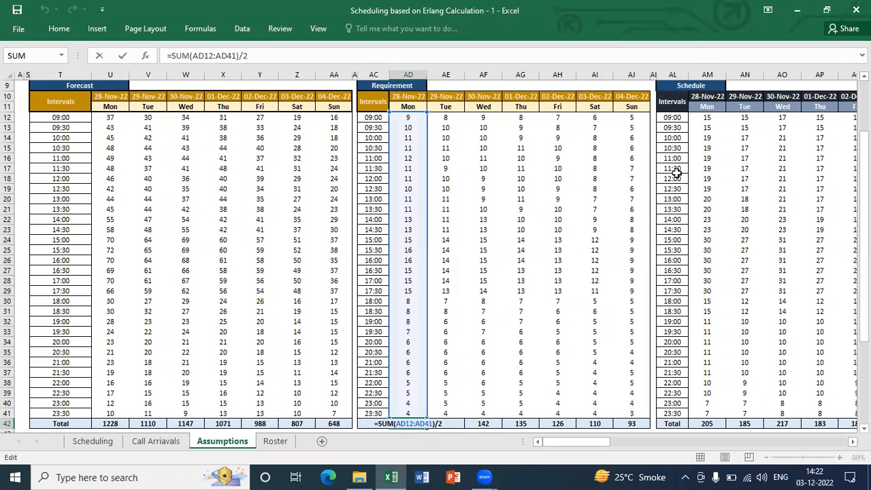
key(Escape)
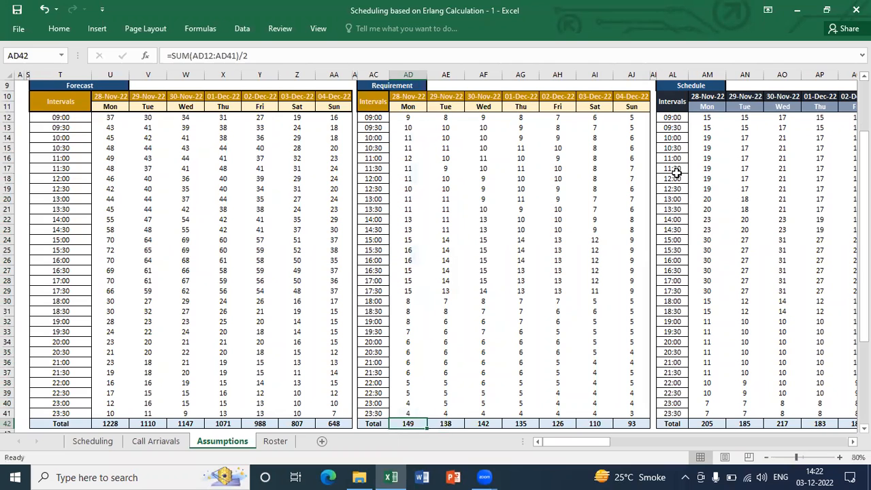
Examine the Schedule table's interval values from Monday to Sunday and the Monday 09:00 formula in AM12
key(ctrl+Up)
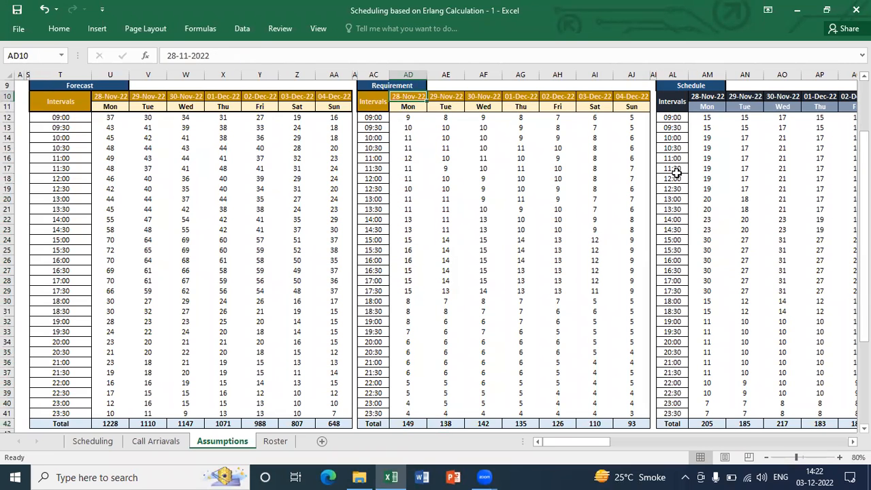
key(Up)
key(Up)
key(Up)
key(Down)
key(Down)
key(Down)
key(Down)
key(ctrl+Right)
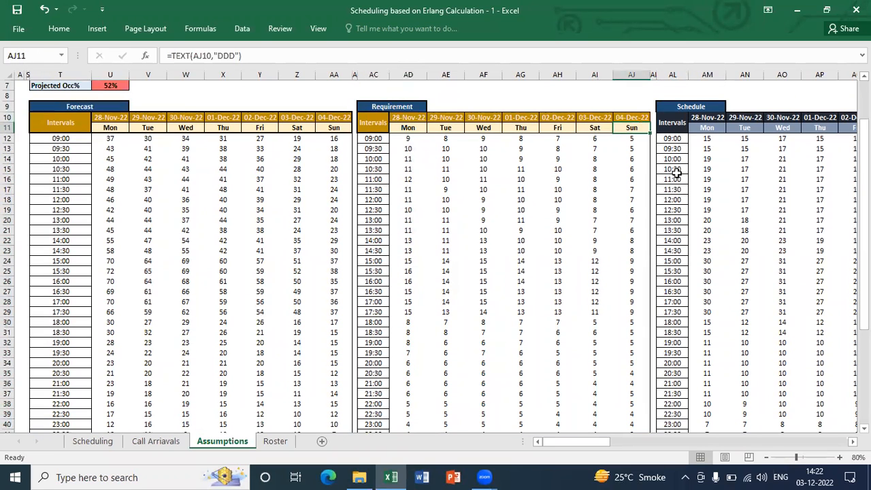
key(Right)
key(Right)
key(Right)
key(Down)
key(ctrl+Right)
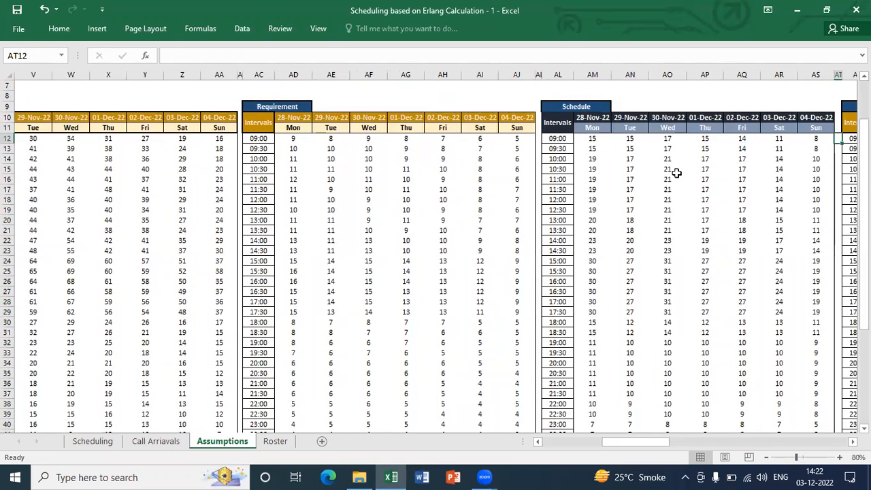
key(ctrl+shift+Left)
key(shift+Down)
key(shift+Right)
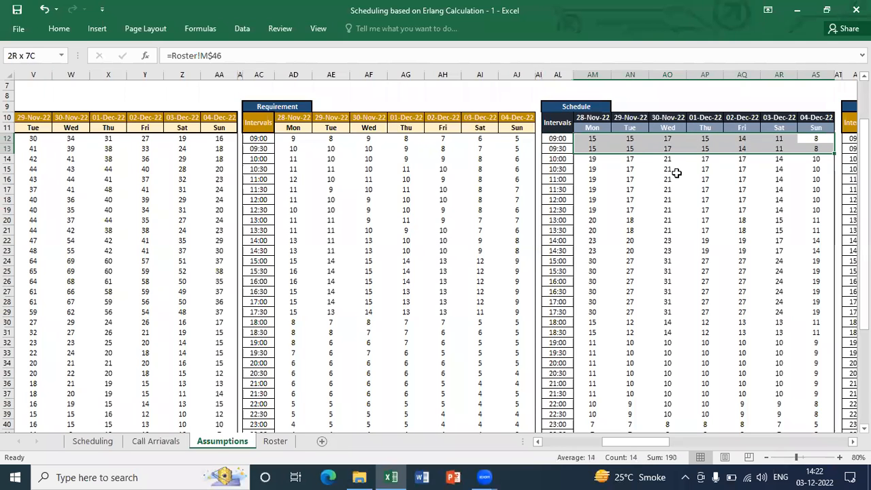
key(ctrl+shift+Down)
key(Up)
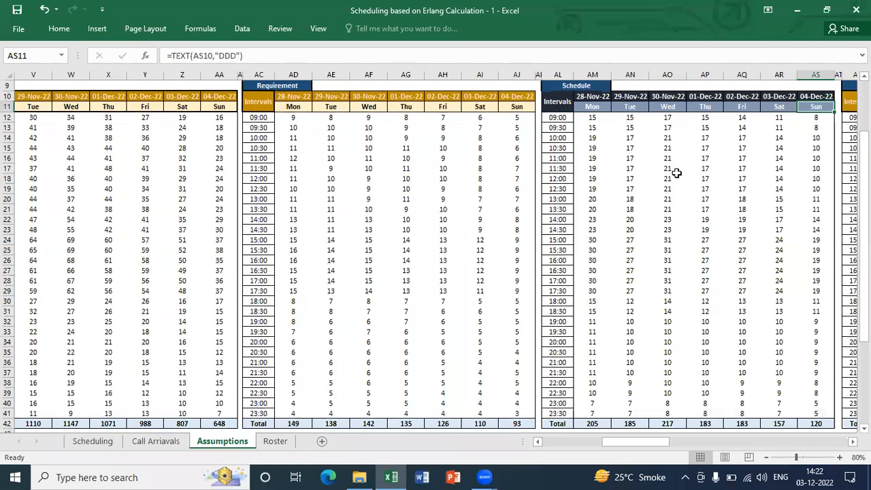
key(Down)
key(ctrl+Left)
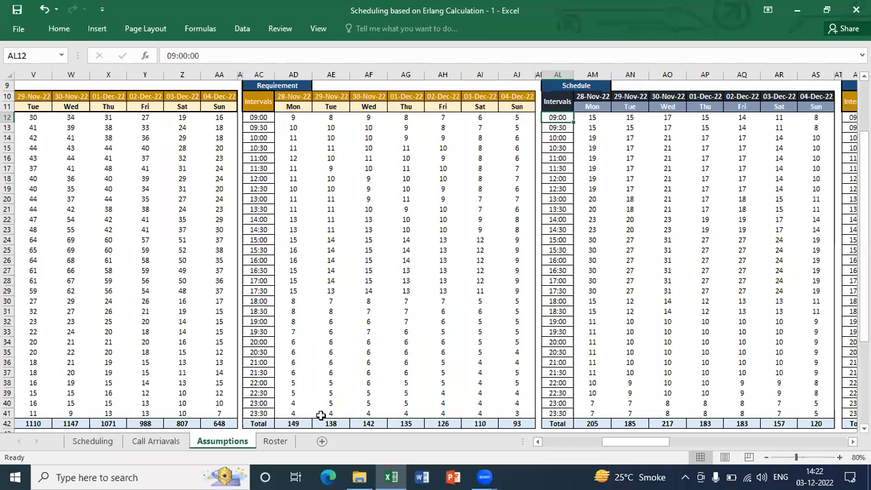
click(597, 117)
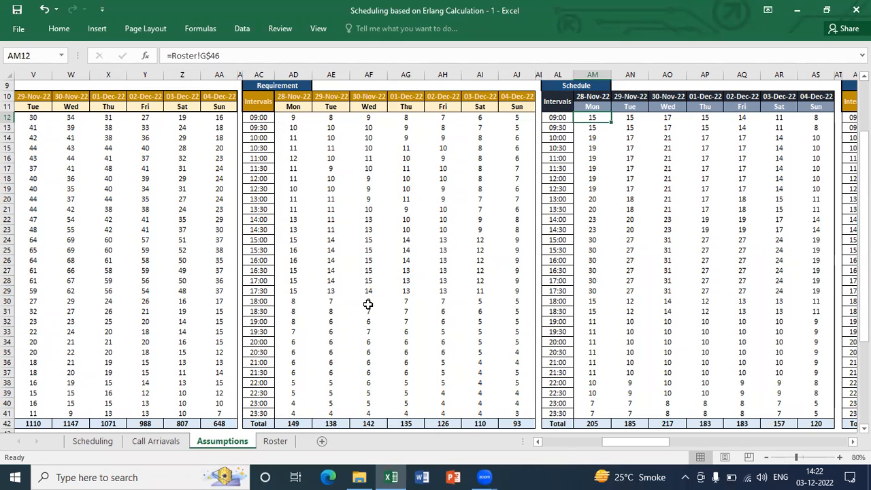
Switch to the Roster sheet and examine Monday's headcount formulas in the shift summary below the roster
click(275, 441)
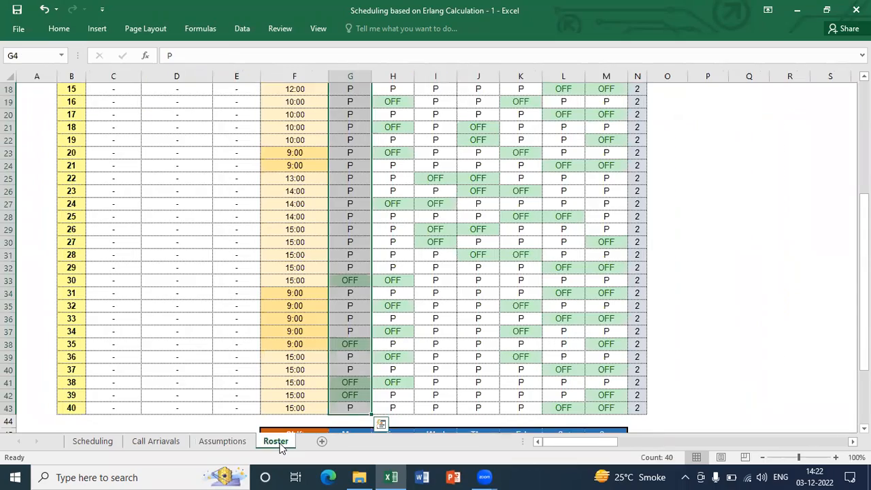
key(ctrl+Up)
key(Down)
key(Down)
key(ctrl+Down)
key(ctrl+Down)
key(Down)
key(Down)
key(Down)
key(Down)
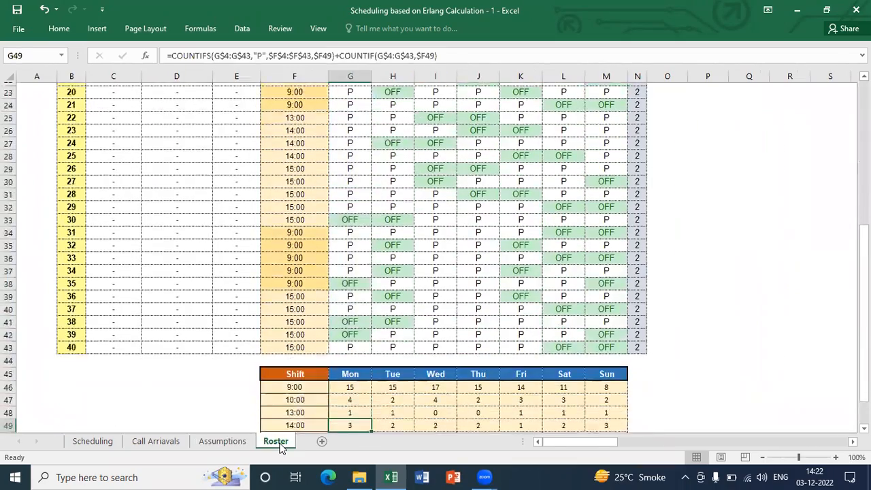
key(Down)
key(Down)
key(Down)
key(Down)
key(Down)
key(Up)
key(Up)
key(Up)
Examine the shift start times in F46:F51 and the 9:00 shift's COUNTIFS formula for Tuesday in H46
key(ctrl+shift+Right)
key(Up)
key(ctrl+Up)
key(Down)
key(Down)
key(Left)
key(Up)
key(ctrl+shift+Down)
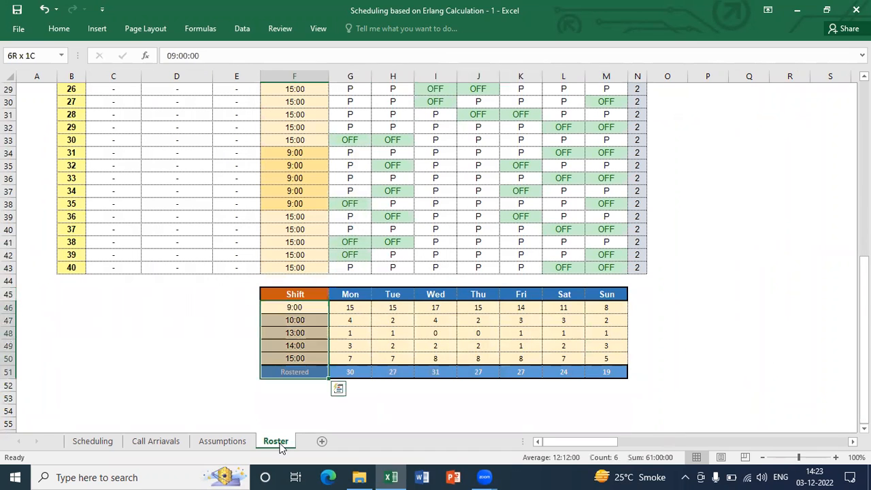
key(Right)
key(Right)
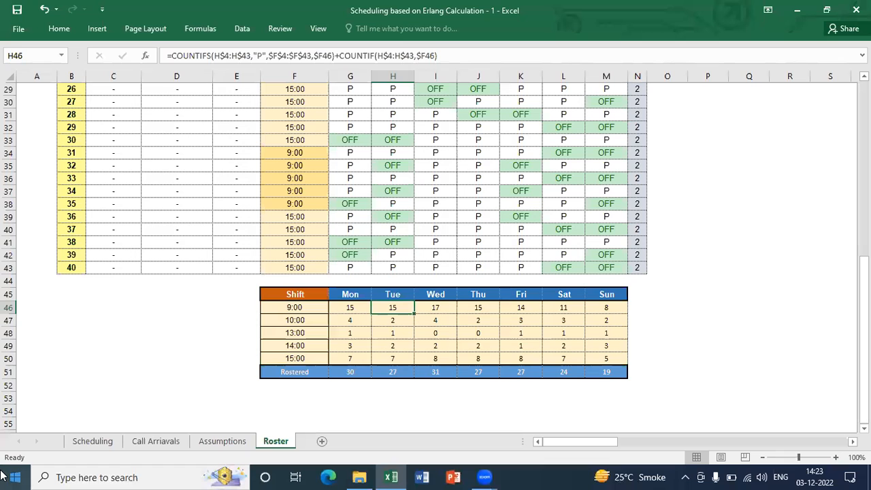
Return to the Assumptions sheet and select the Schedule table's Monday 09:00 cell, AM12, to inspect its Roster link
click(221, 441)
key(Up)
key(Up)
key(Up)
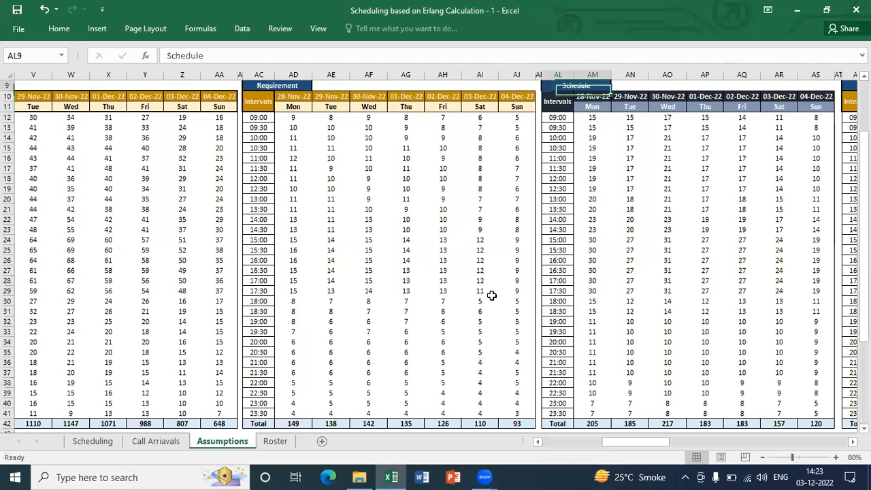
key(Up)
key(Up)
key(Down)
key(Down)
key(Down)
key(Down)
key(Down)
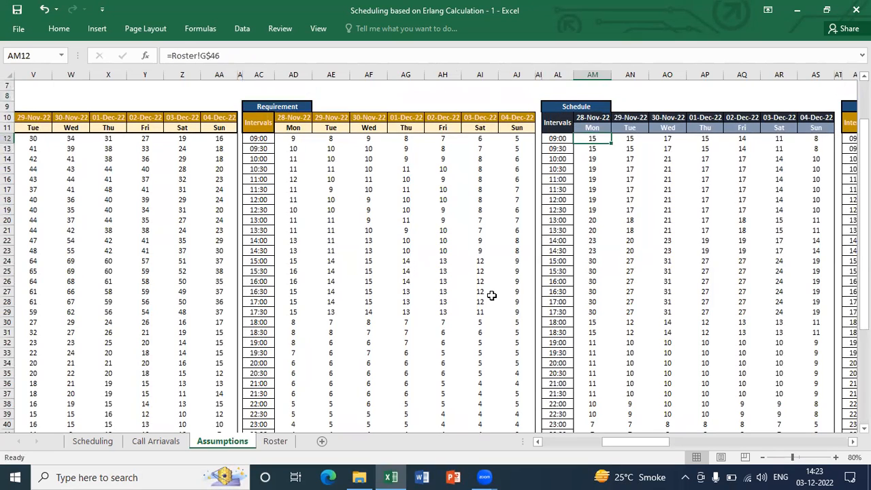
Examine the Schedule post shrinkage formulas for the 09:00 interval, comparing Monday in AV12 with Sunday in BB12
key(Right)
key(Right)
key(Right)
key(Right)
key(Right)
key(Right)
key(Right)
key(Right)
key(Right)
key(Right)
key(Right)
key(Right)
key(Right)
key(Right)
key(Right)
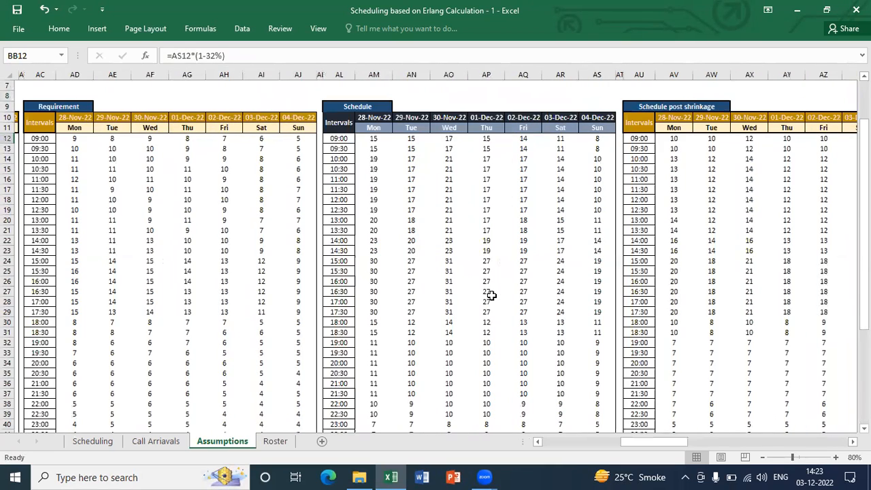
key(Left)
key(Left)
key(Left)
key(Left)
key(Left)
key(Left)
key(Left)
key(Right)
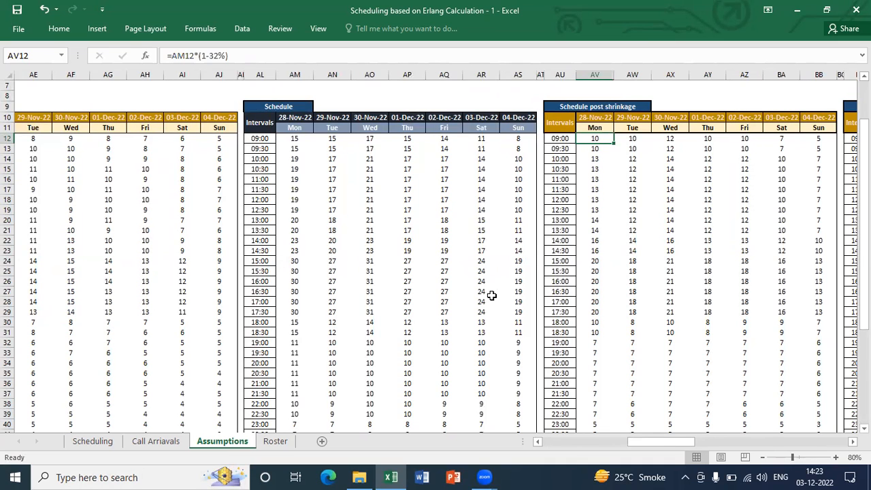
key(ctrl+Right)
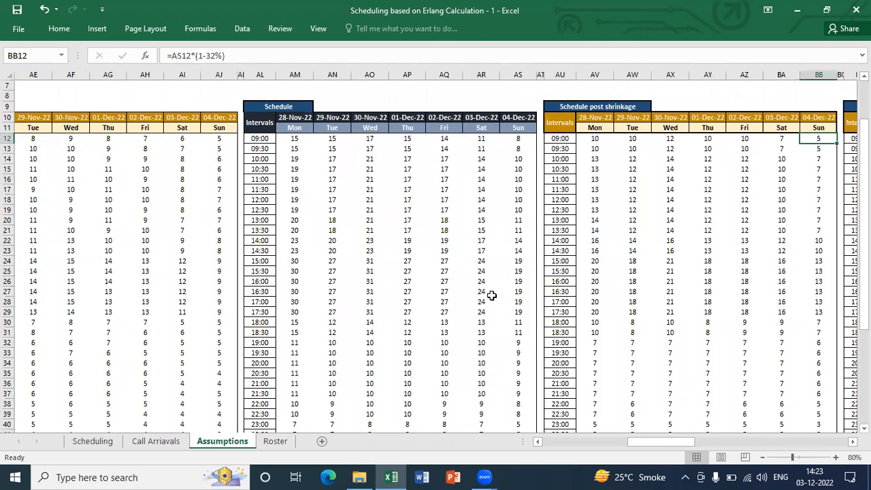
Examine the Call Capacity table's heading and its Monday 09:00 CallCapacity formula in BE12
key(Right)
key(Right)
key(Right)
key(Right)
key(Left)
key(Up)
key(Up)
key(Down)
key(Down)
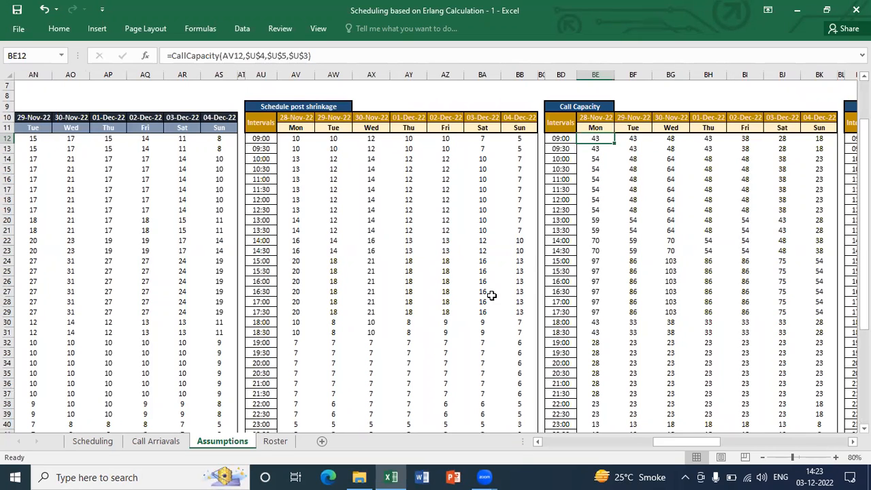
key(Up)
key(Up)
key(Up)
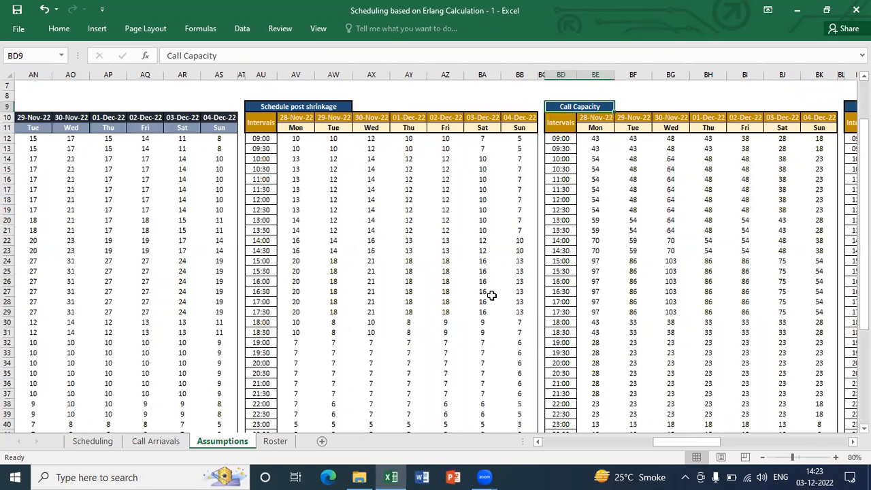
key(Down)
key(Down)
key(Down)
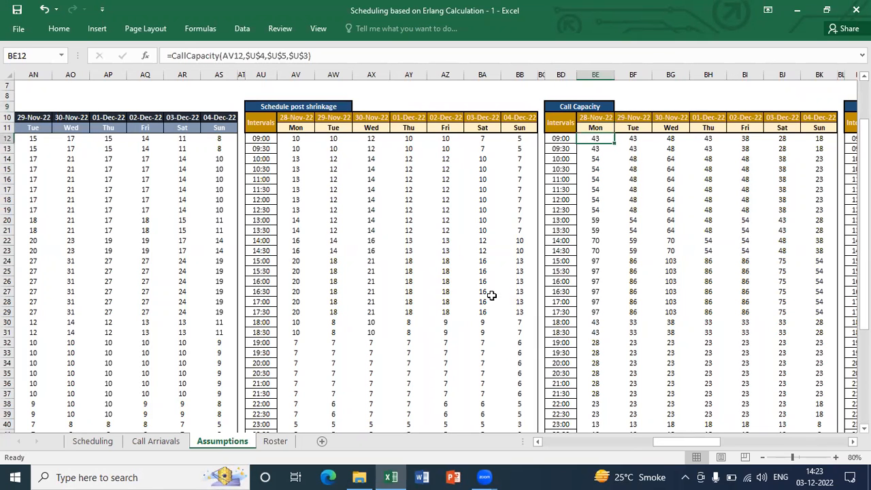
Clear all Call Capacity interval values from Monday to Sunday in BE12:BK41
key(ctrl+shift+Right)
key(ctrl+shift+Down)
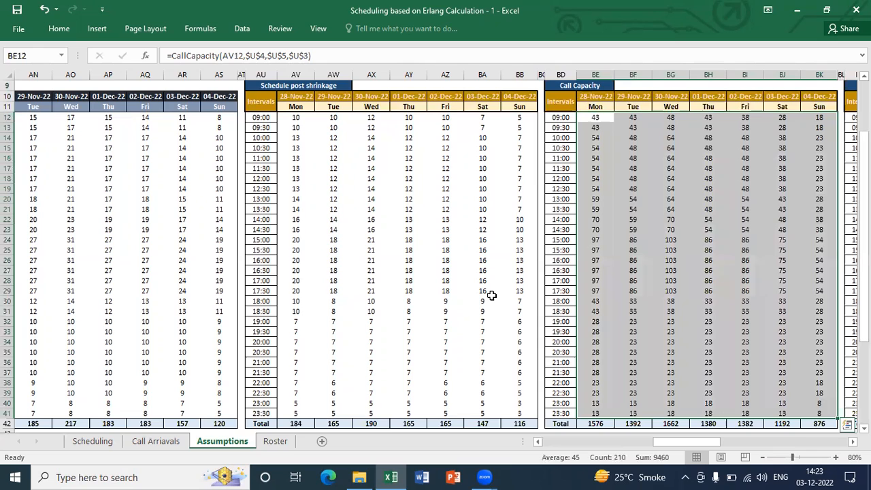
key(Delete)
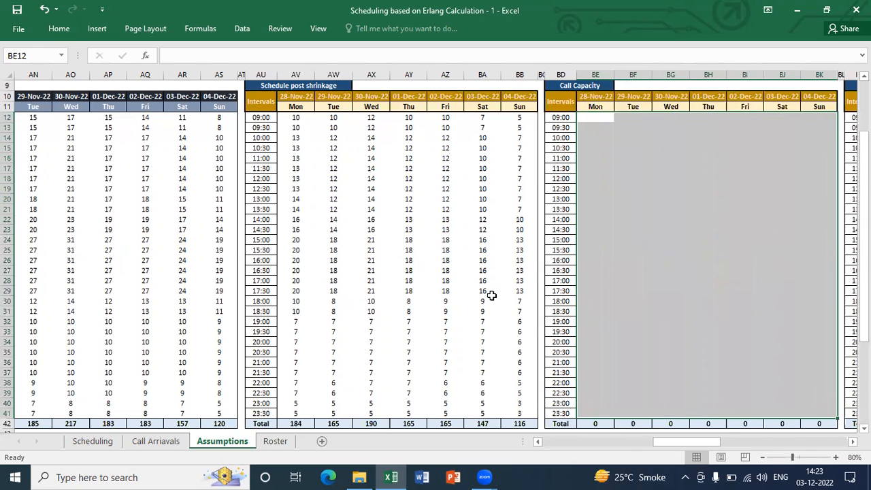
key(Up)
key(Down)
Start a CallCapacity function in BE12 and set NoAgents to the relative reference AV12 from Schedule post shrinkage
text(=)
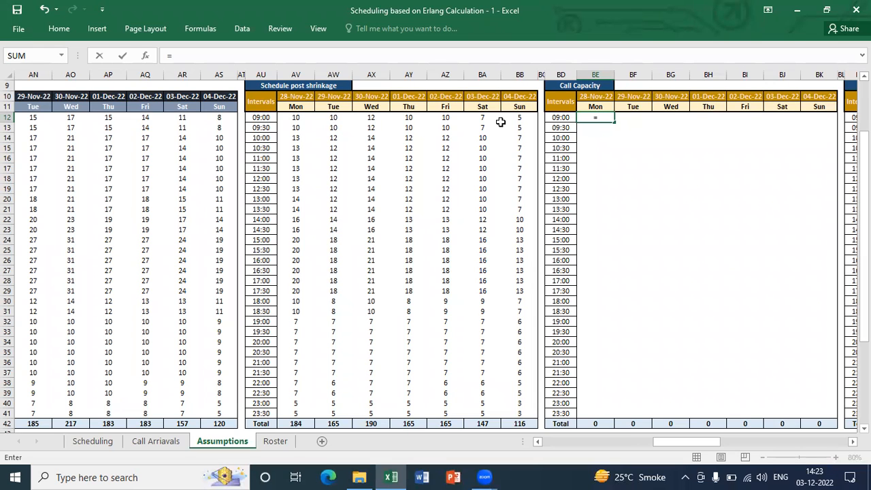
text(call)
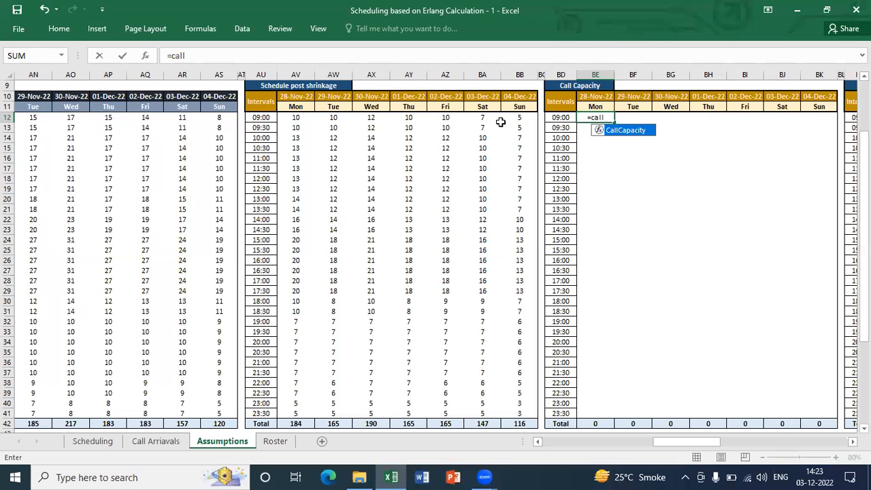
key(Tab)
key(Up)
key(Up)
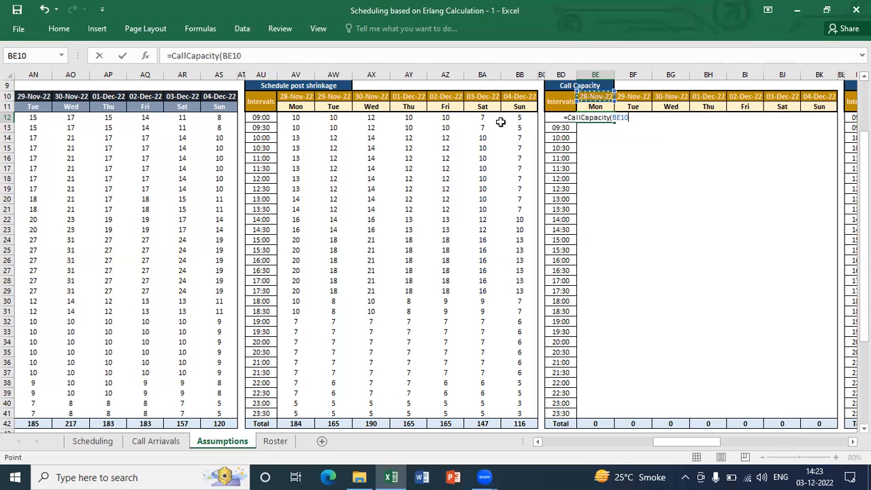
click(145, 57)
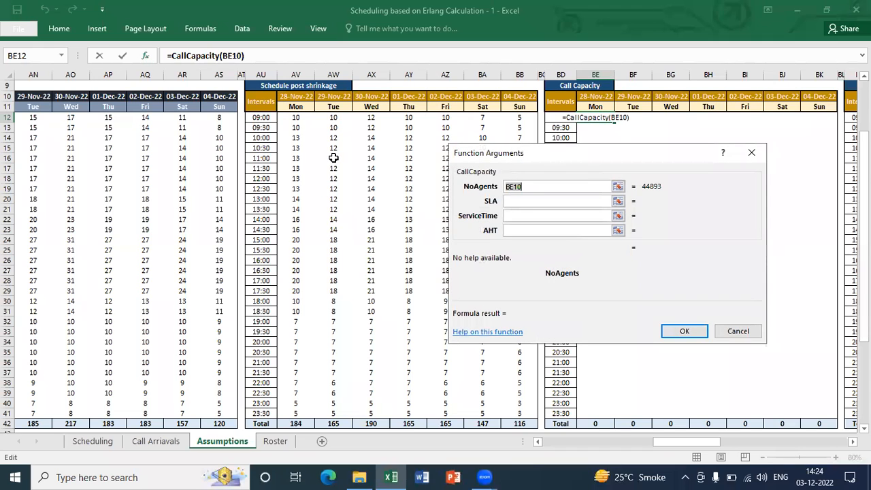
click(296, 117)
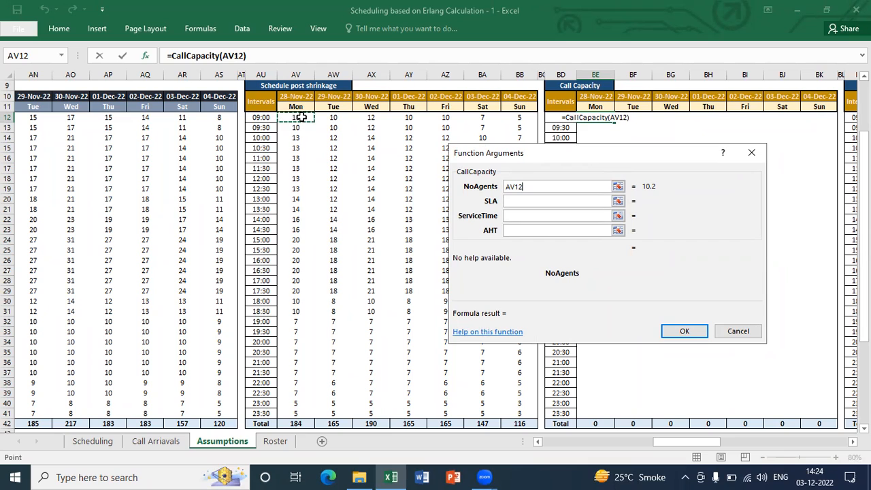
key(F4)
key(F4)
key(F4)
key(F4)
Set the function's SLA argument to the Target SL% cell as the absolute reference $U$4
click(535, 202)
click(232, 85)
key(ctrl+Up)
key(ctrl+Left)
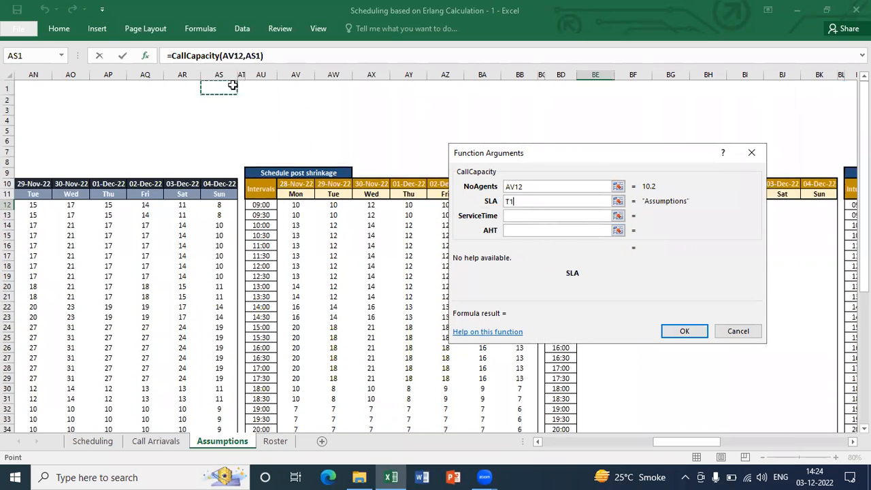
key(Down)
key(Down)
key(Down)
key(Down)
key(Right)
key(Up)
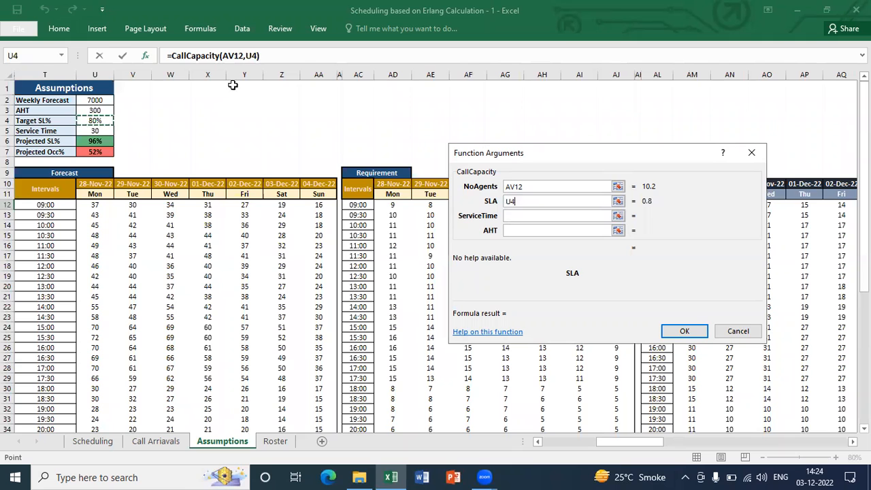
key(F4)
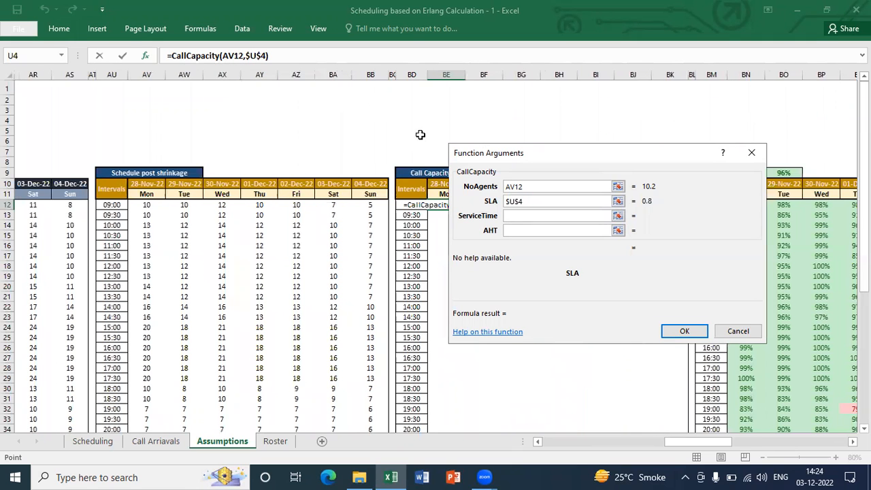
Set the ServiceTime argument to the Service Time assumption as the absolute reference $U$5
click(507, 215)
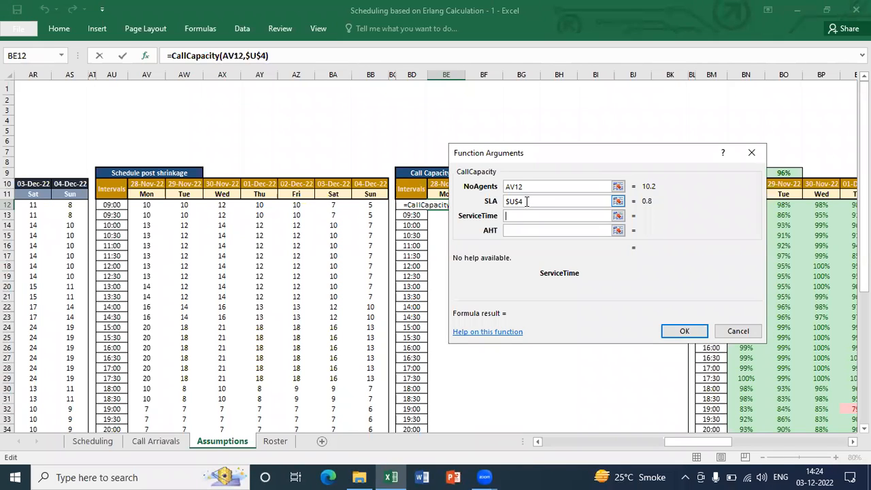
click(422, 115)
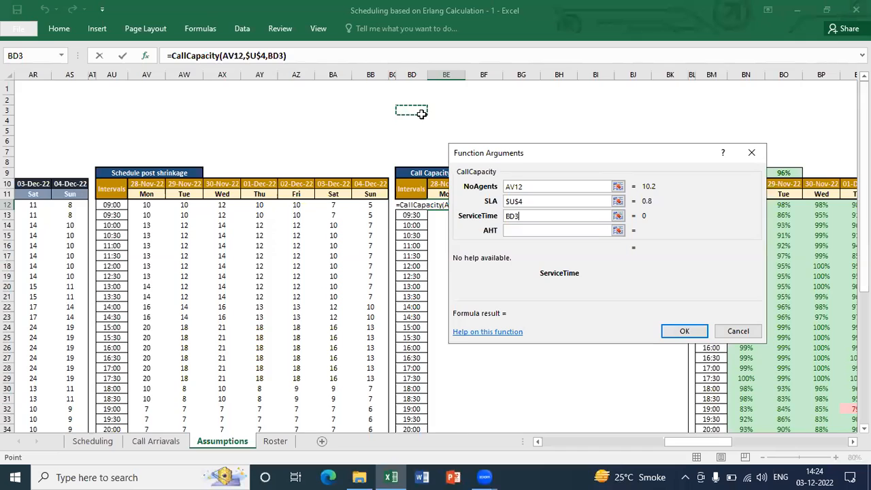
key(ctrl+Left)
key(Down)
key(Down)
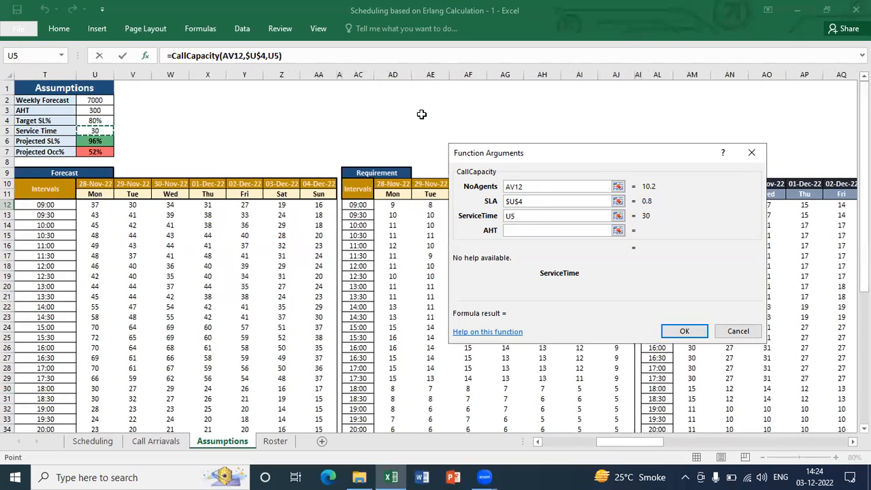
key(F4)
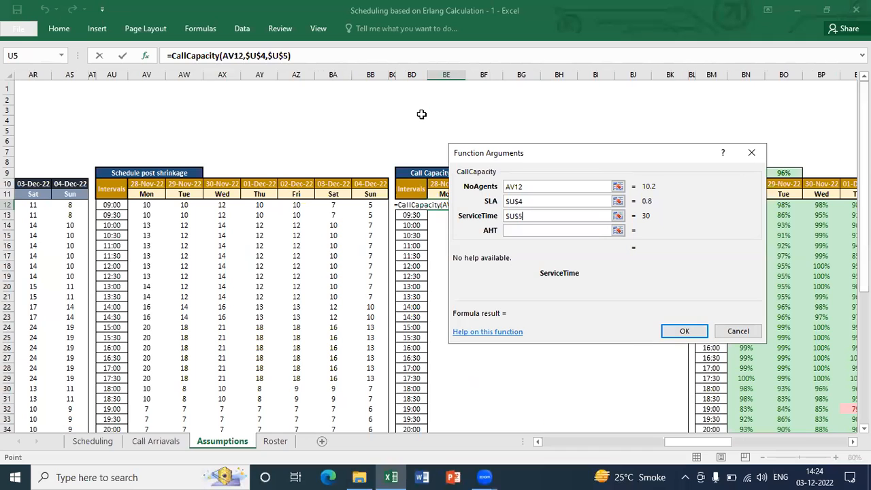
Set the AHT argument to the absolute reference $U$3 and enter the completed CallCapacity formula
click(588, 229)
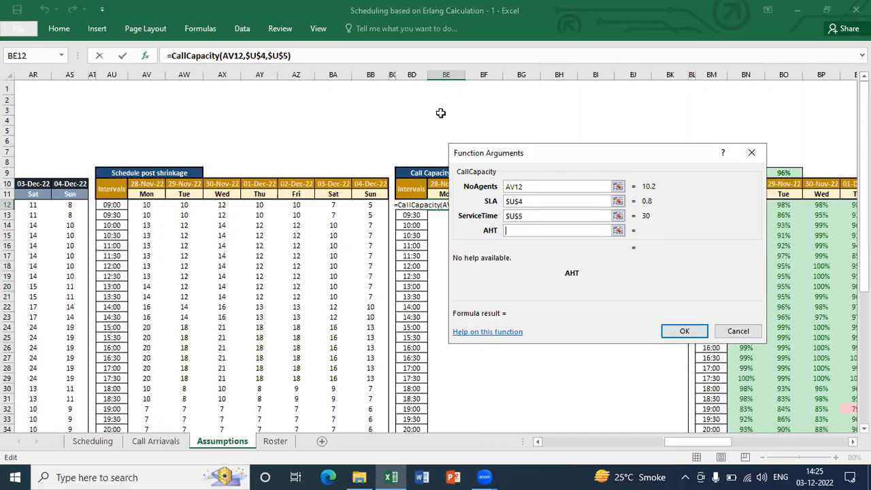
click(360, 100)
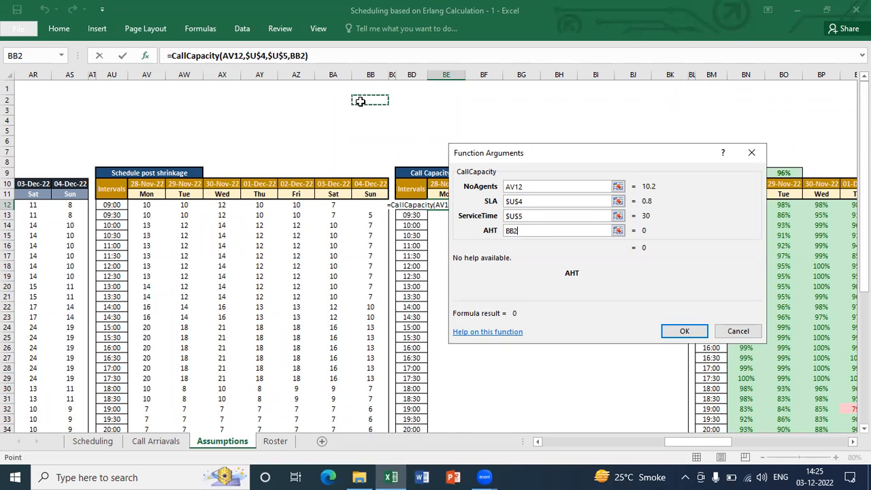
key(ctrl+Left)
key(Down)
key(Down)
key(Up)
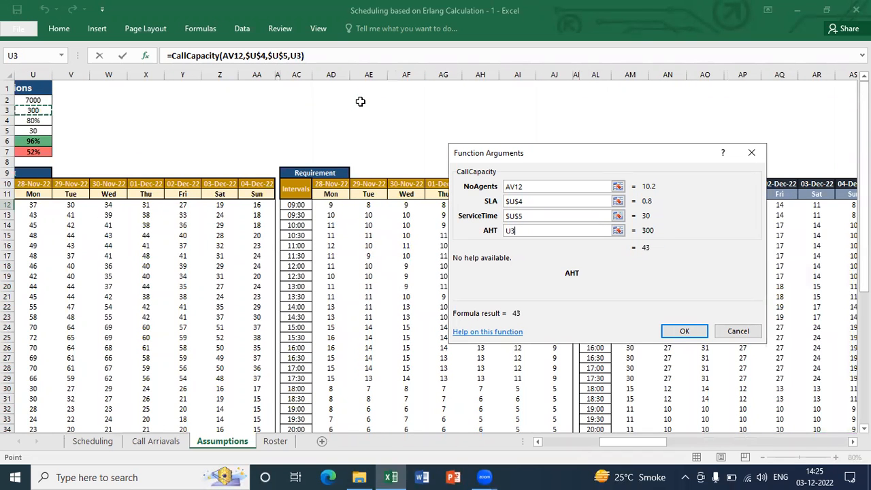
key(F4)
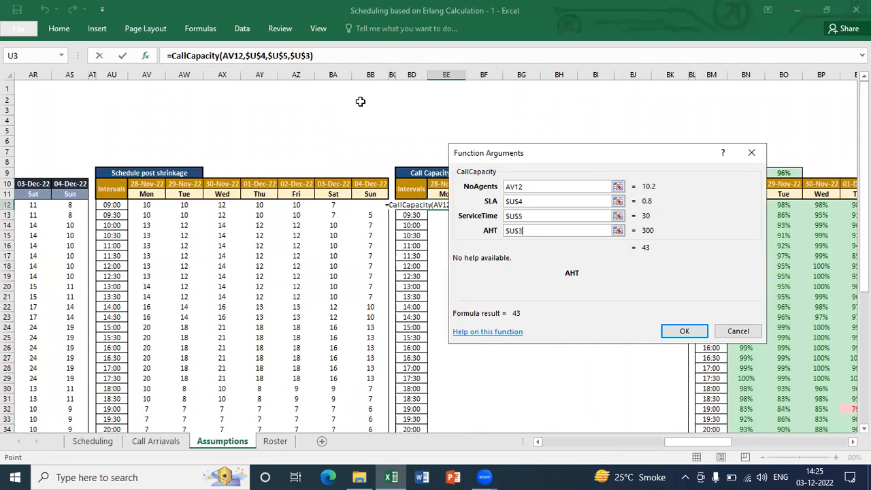
key(Return)
Copy the BE12 formula and paste it as formulas only across all Call Capacity intervals, BE12:BK41
key(ctrl+c)
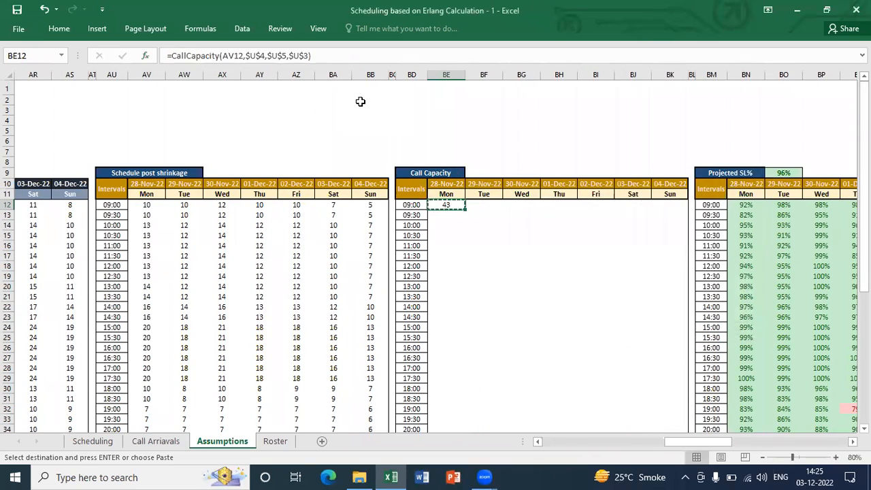
key(Left)
key(ctrl+Down)
key(Up)
key(Right)
key(ctrl+shift+Up)
key(shift+Right)
key(shift+Right)
key(shift+Right)
key(shift+Right)
key(shift+Right)
key(shift+Right)
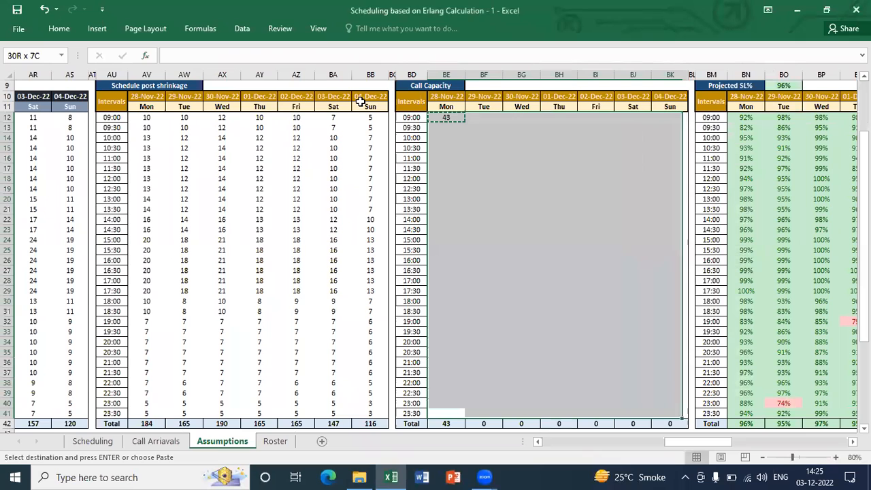
key(alt+e)
key(s)
key(f)
key(Return)
key(Escape)
key(Down)
key(ctrl+Up)
key(Down)
key(Down)
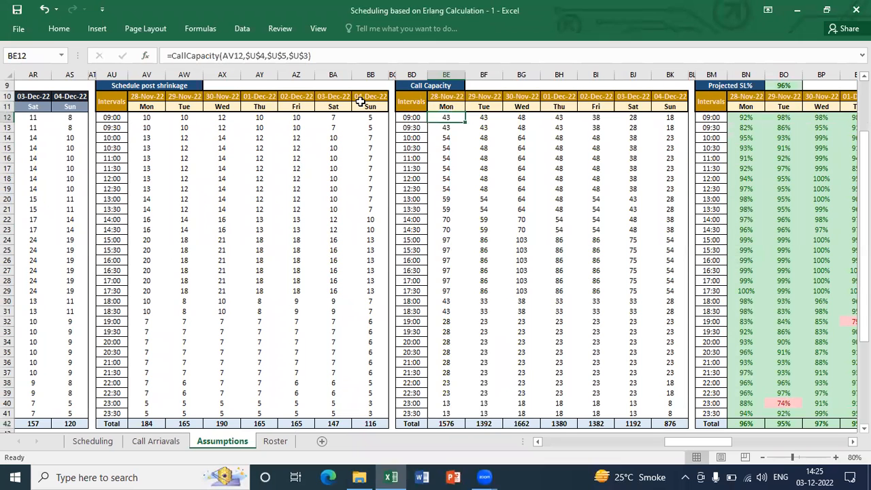
Examine the filled Call Capacity values from Monday to Sunday and the formula in BE12
key(ctrl+shift+Right)
key(ctrl+shift+Down)
key(shift+Up)
key(ctrl+Up)
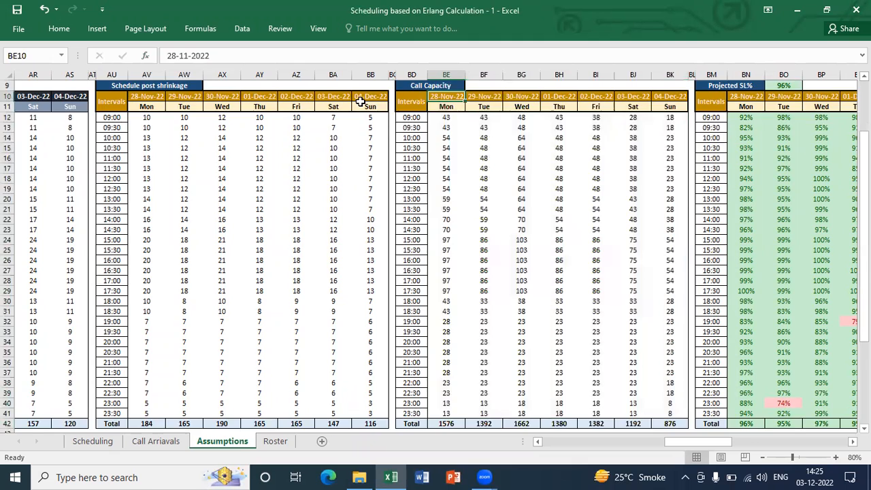
key(ctrl+Up)
key(ctrl+Down)
key(Down)
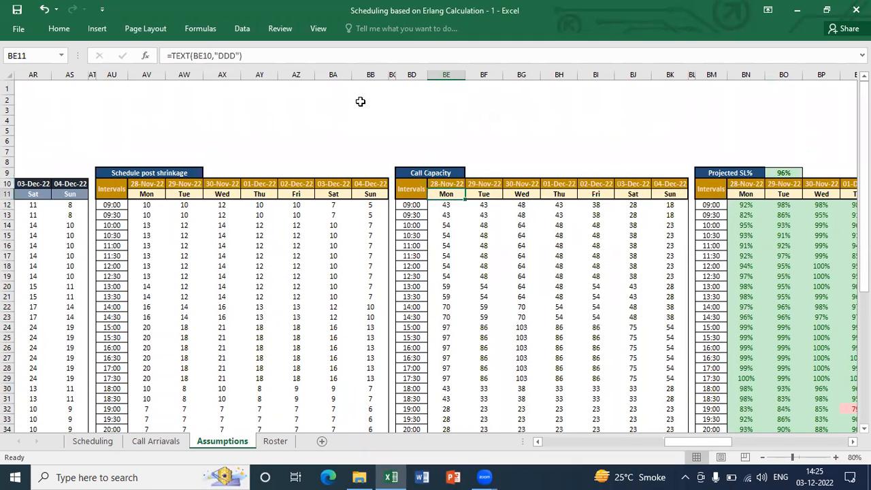
key(Down)
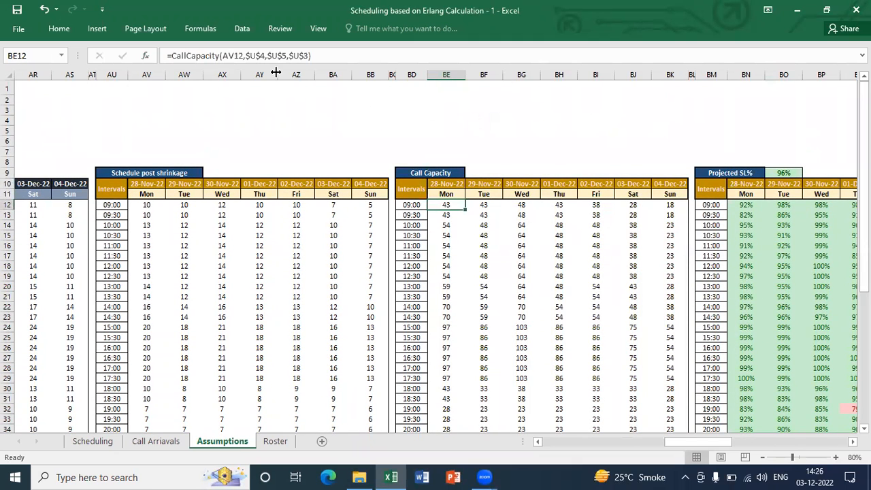
Examine the Projected SL% table's heading and its Monday 09:00 SLA formula in BN12
key(ctrl+Right)
key(ctrl+Right)
key(Right)
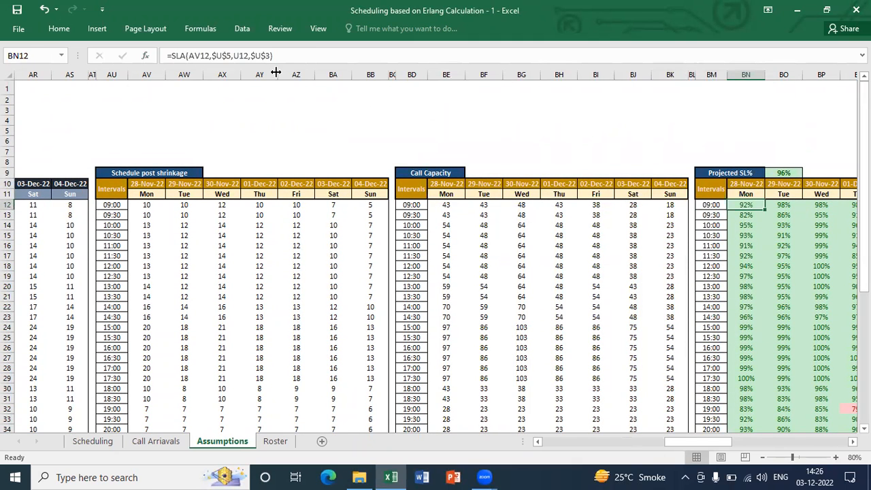
key(Up)
key(Up)
key(Up)
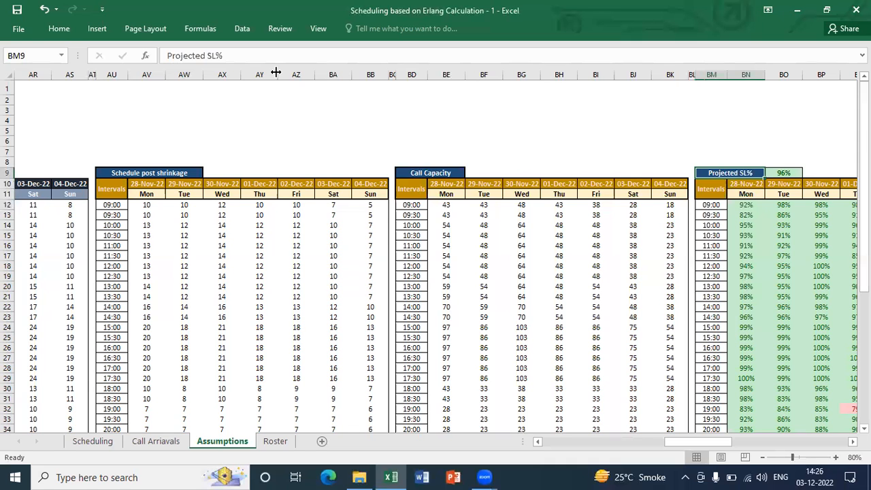
key(Down)
key(Down)
Examine the Projected SL% values across the intervals and days, including the Total row
key(Down)
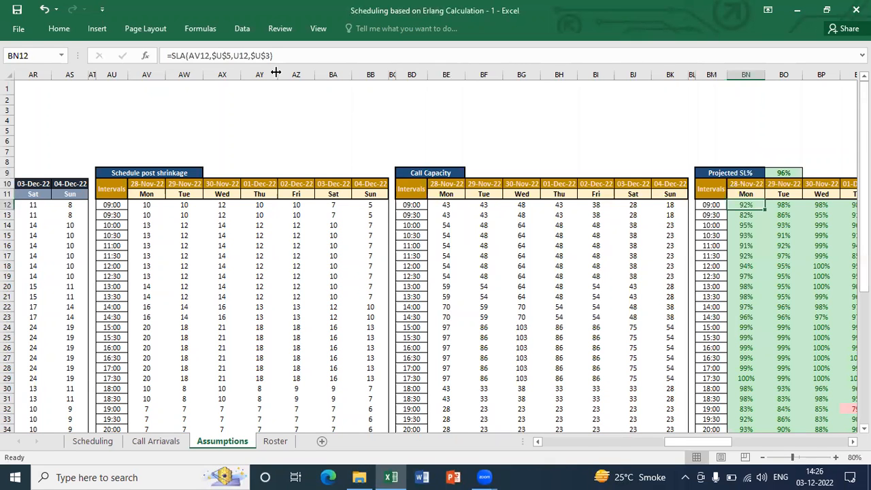
key(ctrl+shift+Right)
key(Down)
key(ctrl+Down)
key(Up)
key(Up)
key(ctrl+Up)
key(Down)
key(Down)
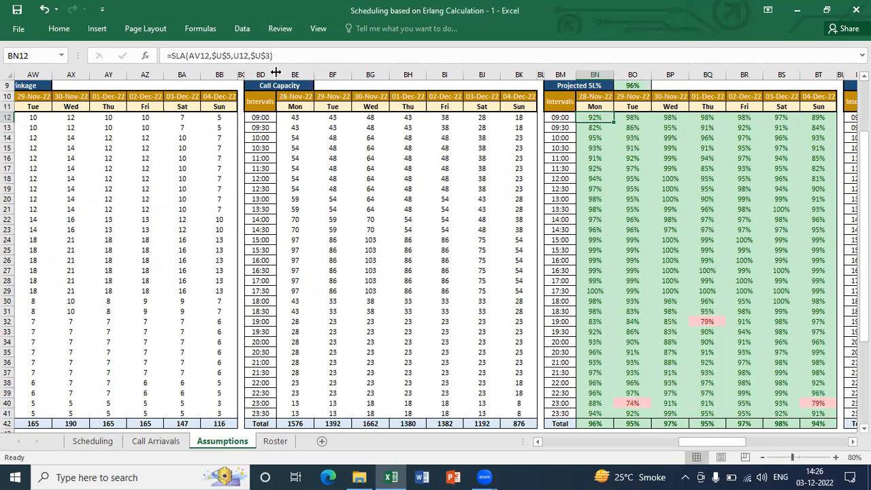
Clear all interval values in the Projected SL% table, BN12:BT41, keeping the Total row
key(ctrl+shift+Right)
key(ctrl+shift+Down)
key(shift+Up)
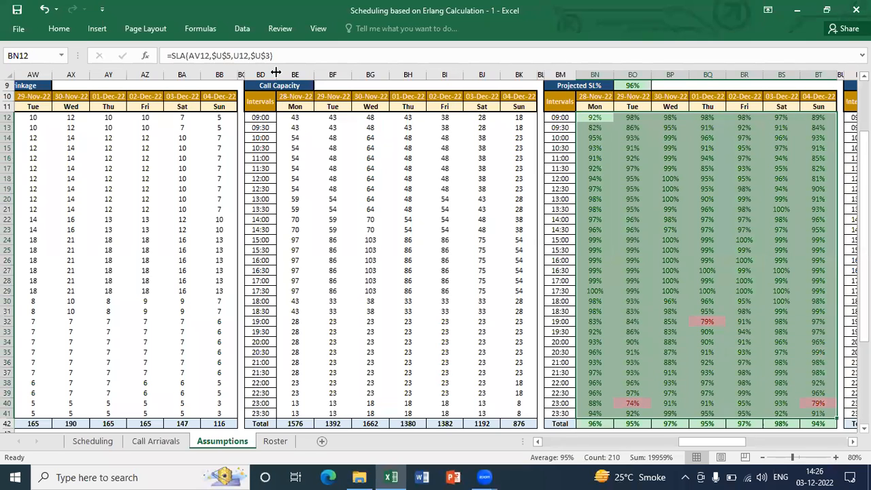
key(Up)
key(Down)
key(ctrl+shift+Right)
key(shift+Down)
key(shift+Down)
key(ctrl+shift+Down)
key(Up)
key(Down)
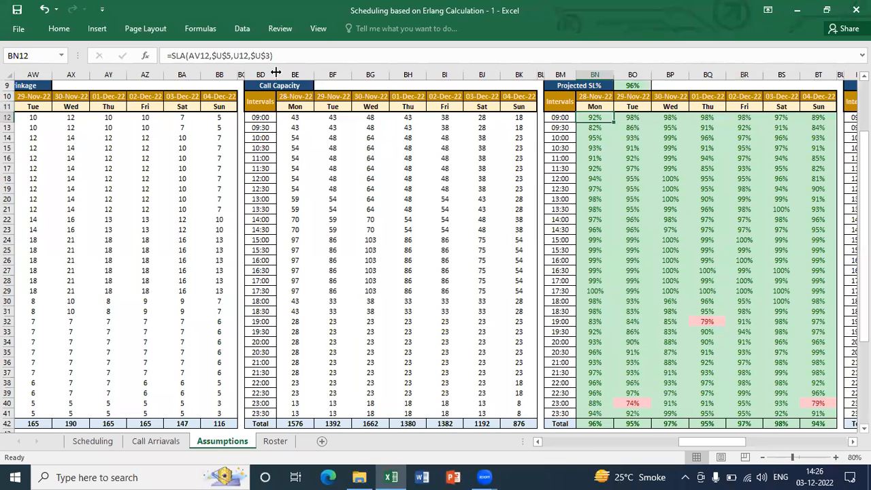
key(ctrl+shift+Right)
key(ctrl+shift+Down)
key(shift+Up)
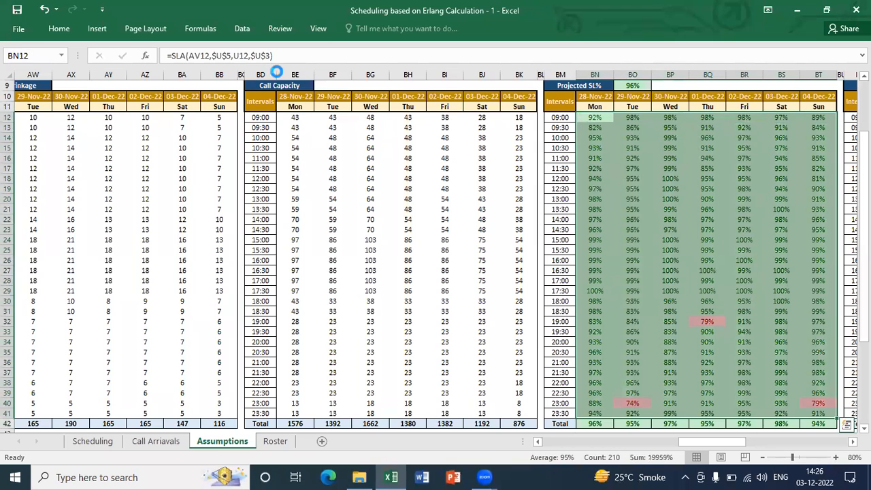
key(Delete)
Start an SLA formula in BN12 for Monday 09:00 and open its function arguments
key(Up)
key(Down)
text(=)
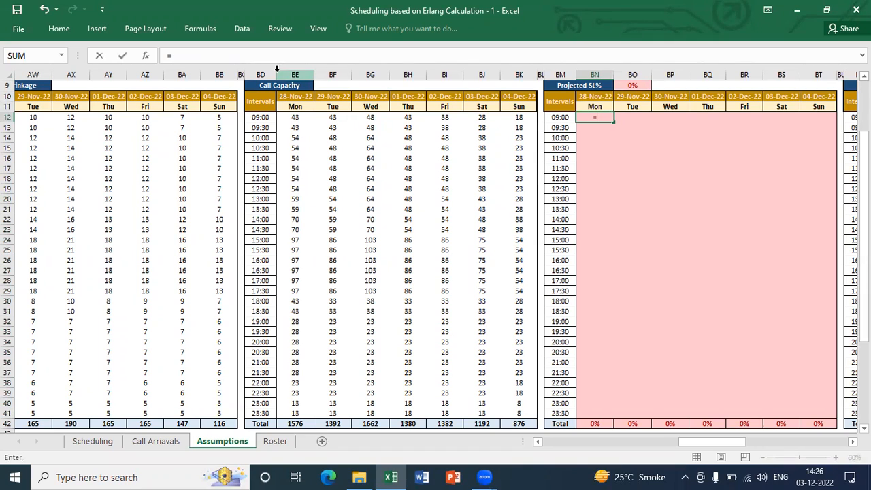
text(sla)
key(Tab)
click(146, 57)
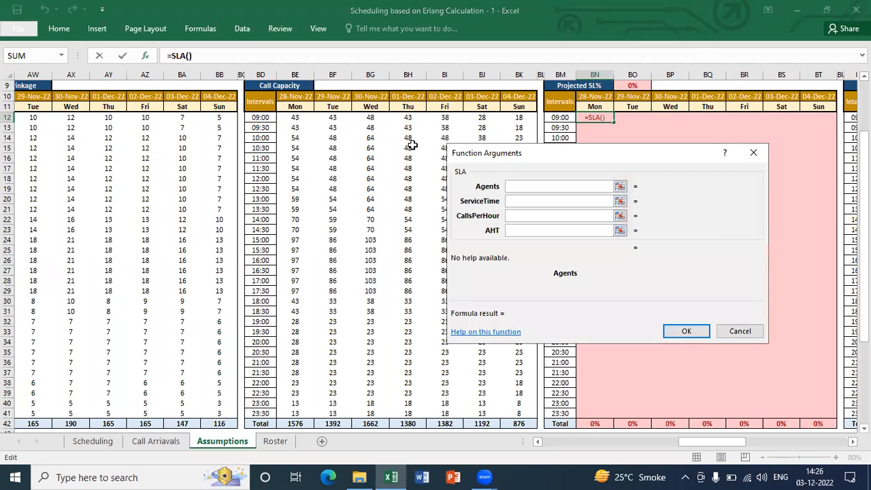
Set the SLA function's Agents argument to AV12, the Monday 09:00 headcount in Schedule post shrinkage
click(301, 118)
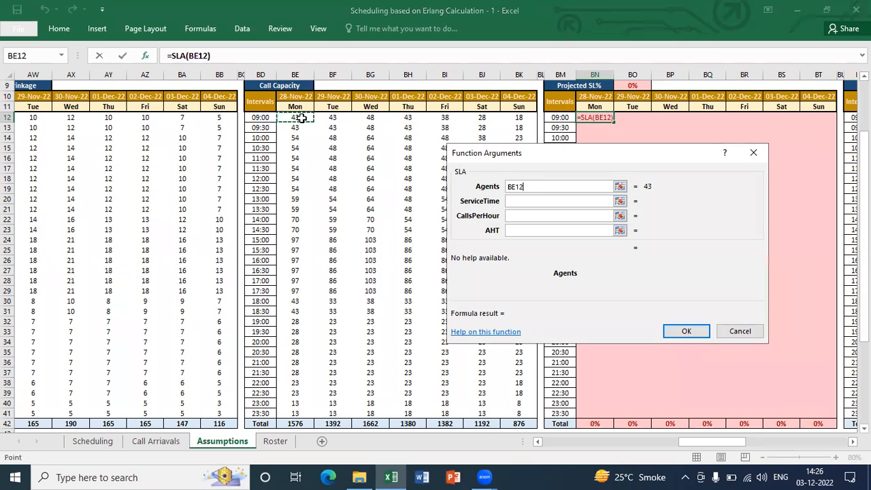
key(Left)
key(Left)
key(Left)
key(Left)
key(Left)
key(Left)
key(Left)
key(Left)
key(Left)
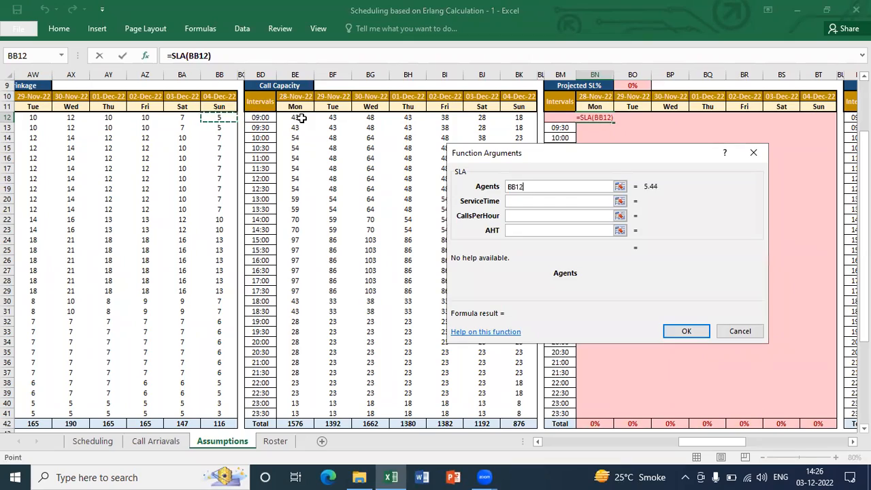
key(Left)
key(Left)
key(Left)
key(Left)
key(Left)
key(Left)
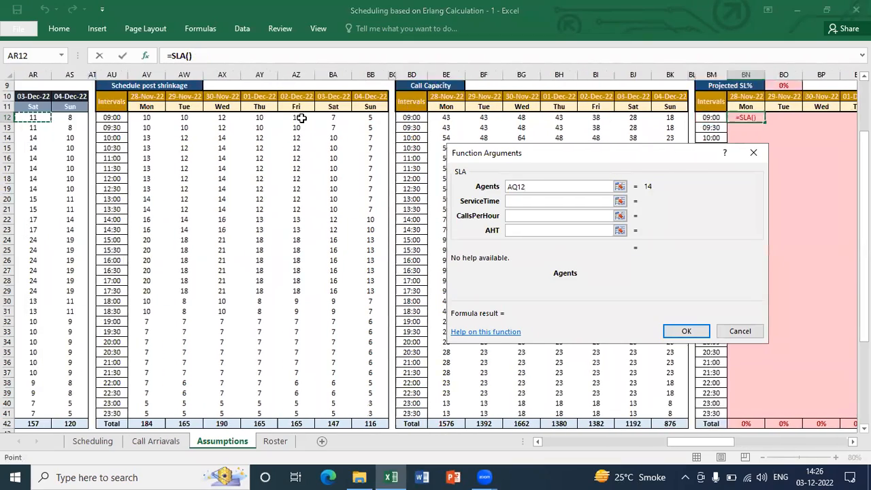
key(Left)
key(Left)
key(Left)
key(Left)
key(Left)
key(Left)
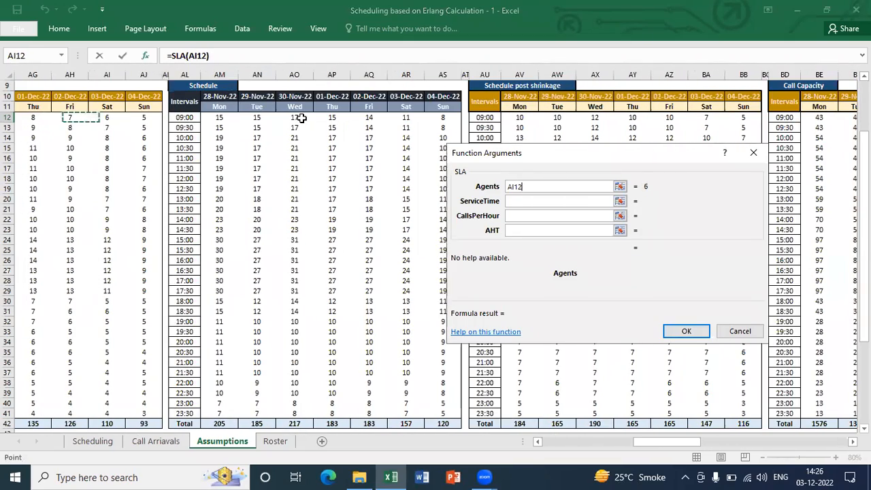
key(Right)
key(Right)
key(Right)
key(Right)
key(Right)
key(Right)
key(Right)
key(Right)
key(Right)
key(Right)
key(Right)
key(Right)
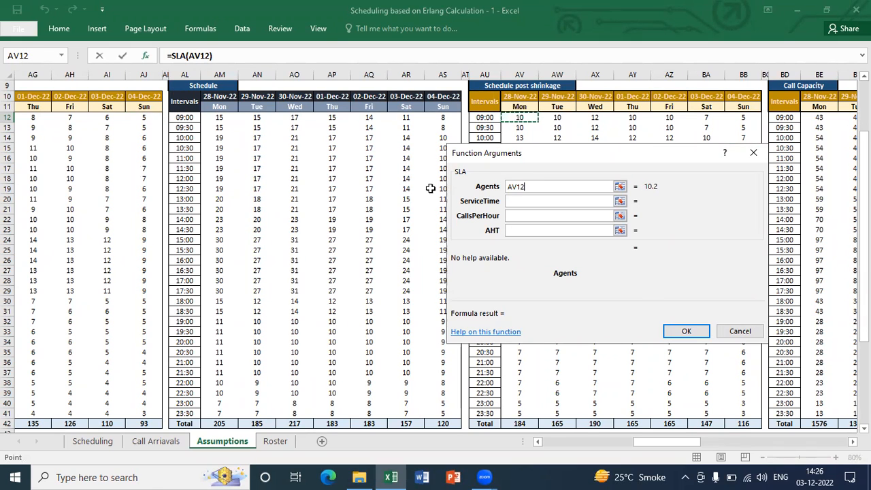
Set the ServiceTime argument to the Service Time assumption with the absolute reference $U$5
click(517, 202)
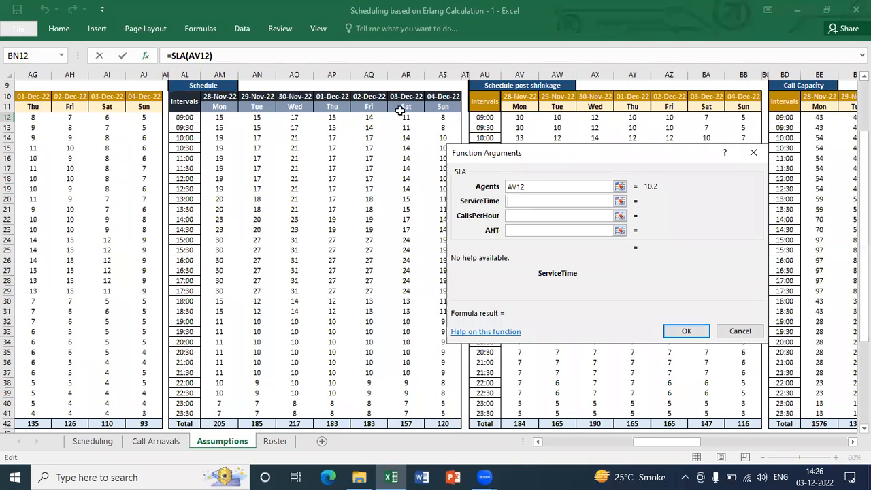
click(392, 85)
key(ctrl+Up)
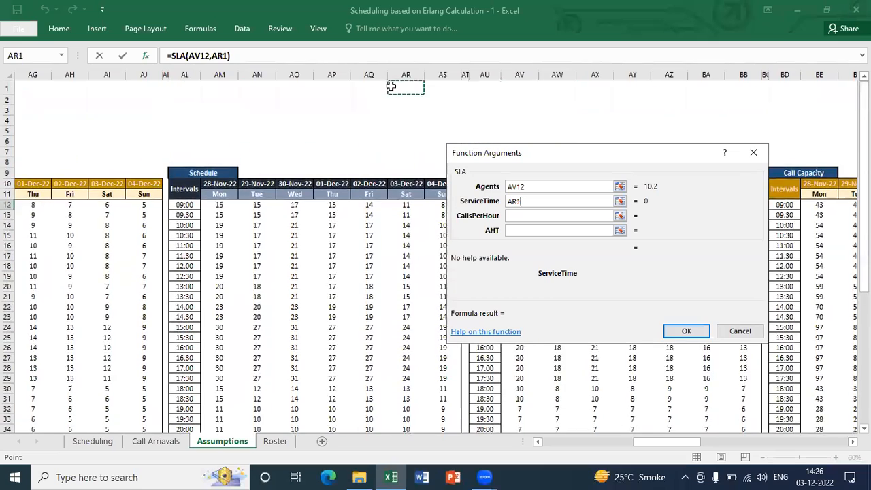
key(ctrl+Left)
key(Down)
key(Down)
key(Down)
key(Down)
key(Right)
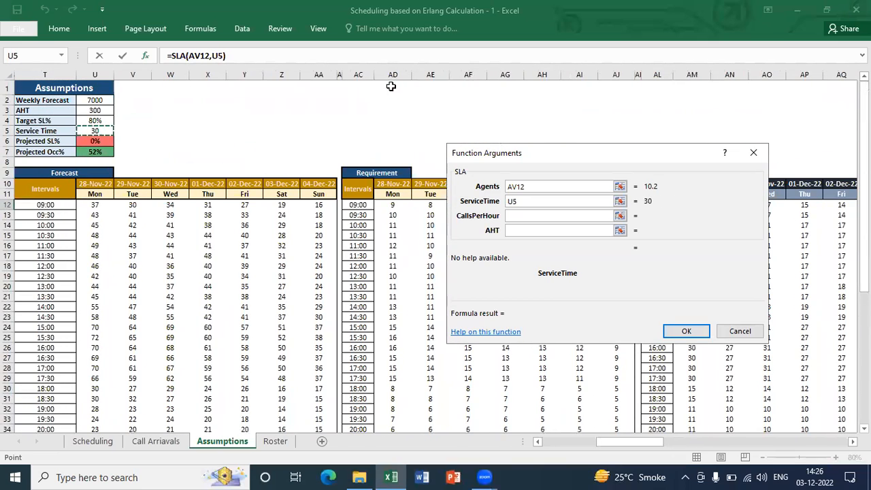
key(F4)
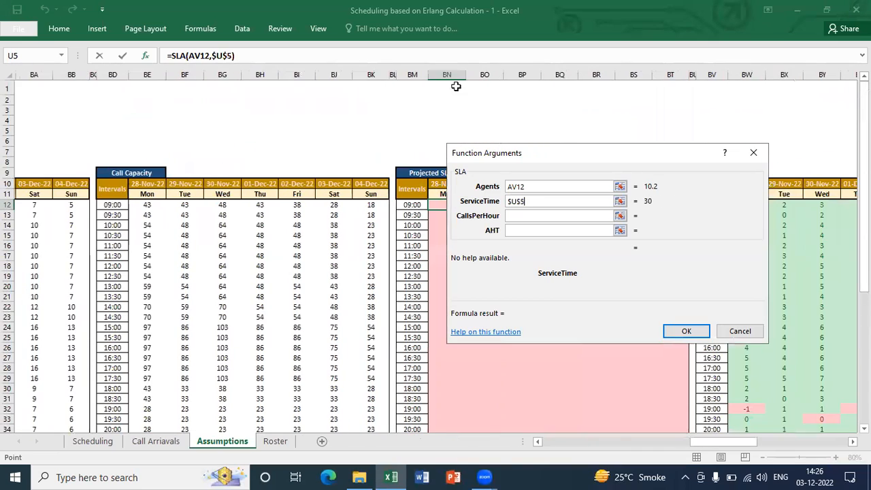
Point the ServiceTime argument to the Monday 09:00 forecast in U12
click(367, 204)
key(Left)
key(Left)
key(Left)
key(Left)
key(Left)
key(Left)
key(Left)
key(Left)
key(Left)
key(Left)
key(Left)
key(Left)
key(Left)
key(Left)
key(Left)
key(Left)
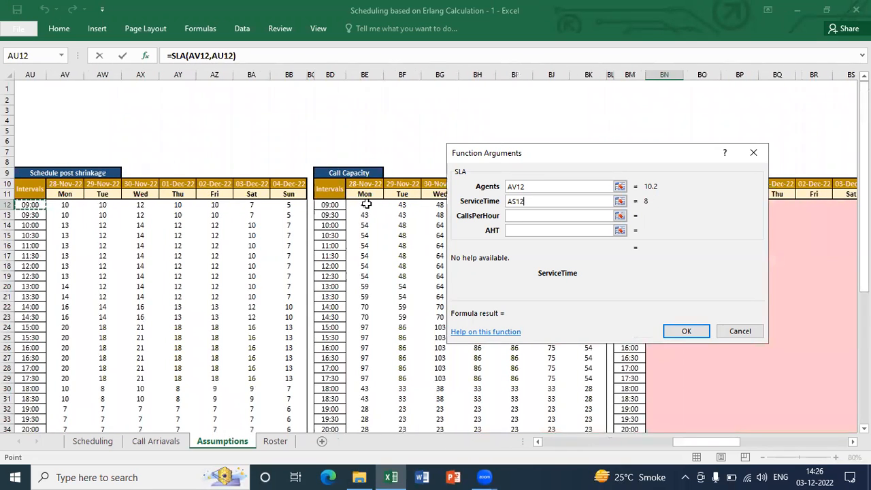
key(Left)
key(Left)
key(Left)
key(Left)
key(Left)
key(Left)
key(Left)
key(Left)
key(Left)
key(Left)
key(Left)
key(Left)
key(Left)
key(Left)
key(Left)
key(Left)
key(Left)
key(Left)
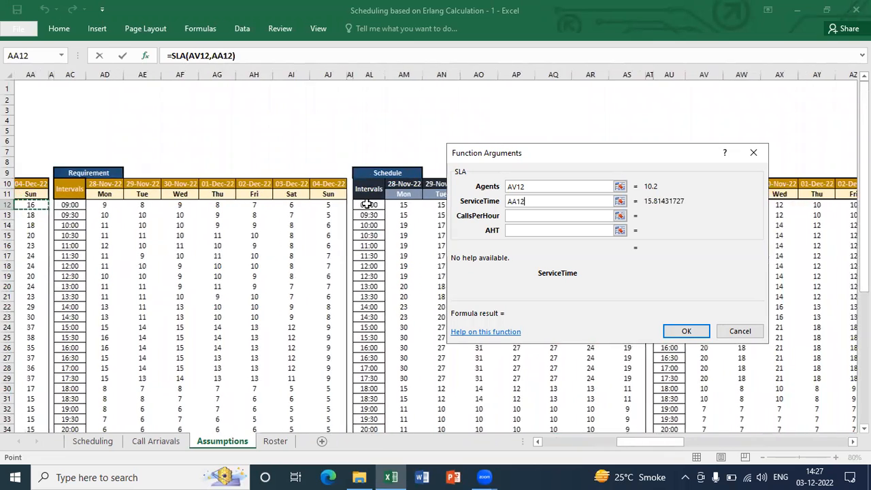
key(Left)
key(Left)
key(Left)
key(Left)
key(Left)
key(Left)
key(Left)
key(Right)
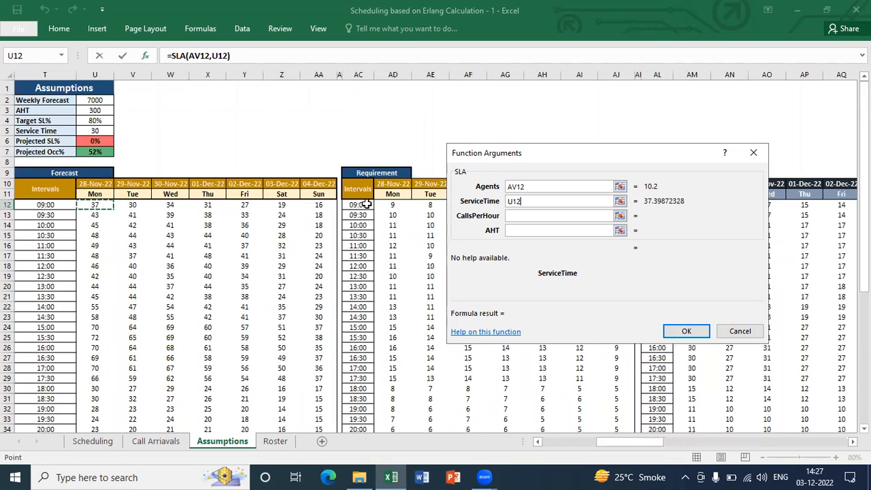
Set the CallsPerHour argument to the Monday 09:00 forecast as the absolute reference $U$12
click(558, 215)
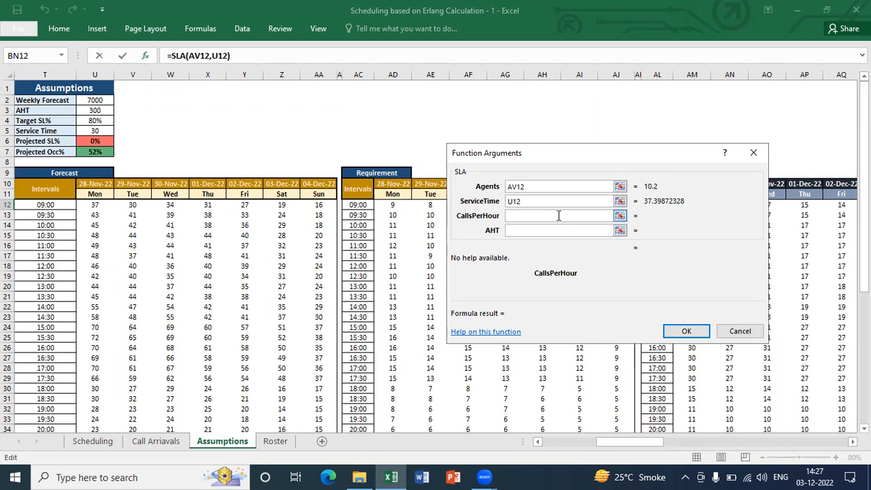
click(100, 203)
key(F4)
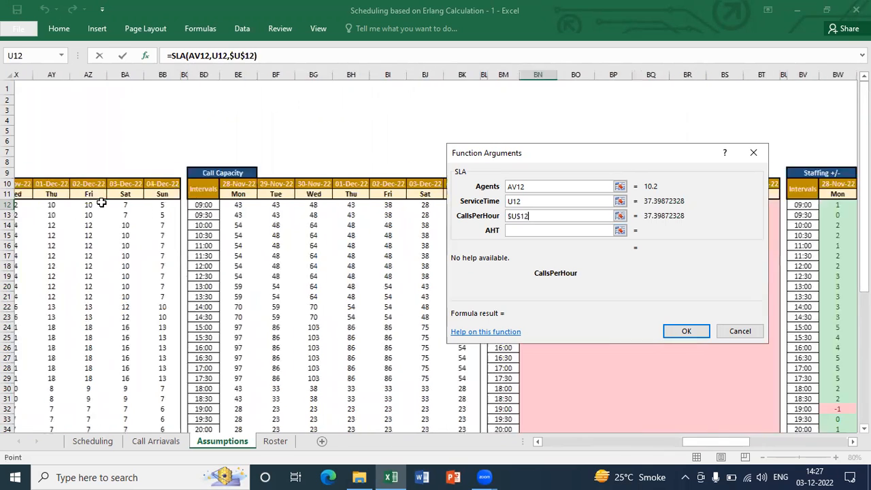
Replace the ServiceTime argument's reference with the Service Time assumption, locked as $U$5
click(531, 201)
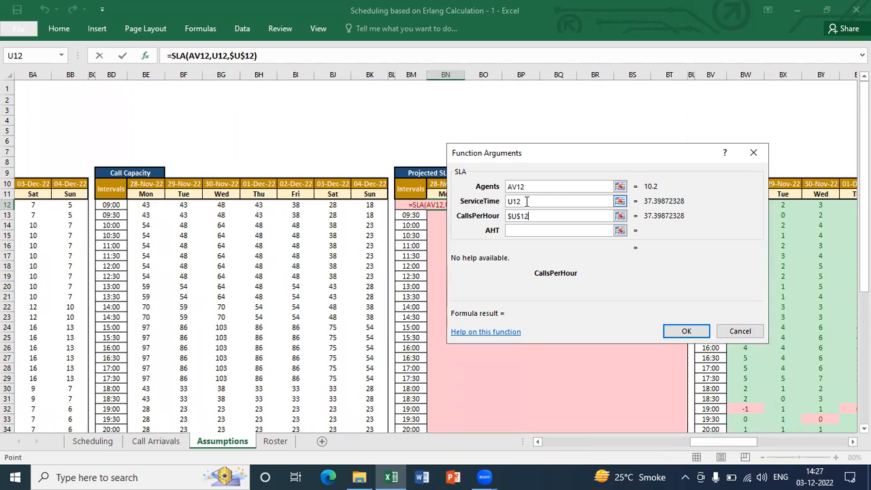
key(BackSpace)
key(BackSpace)
key(BackSpace)
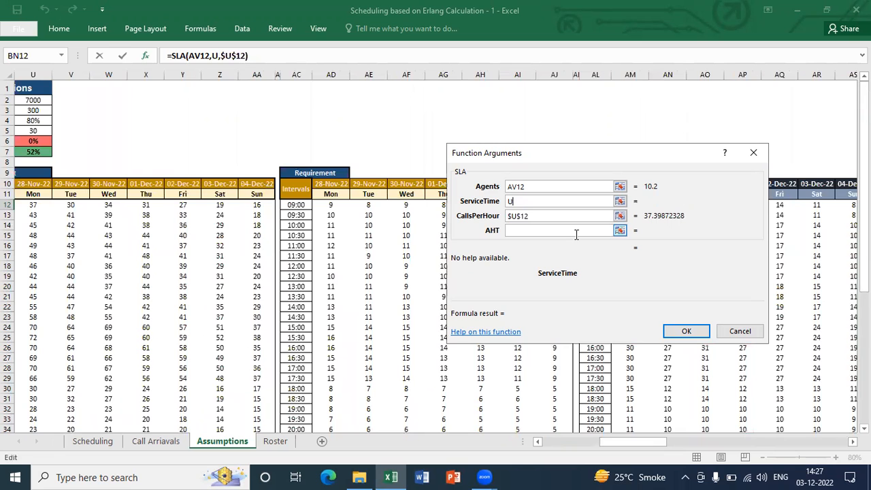
click(26, 131)
key(F4)
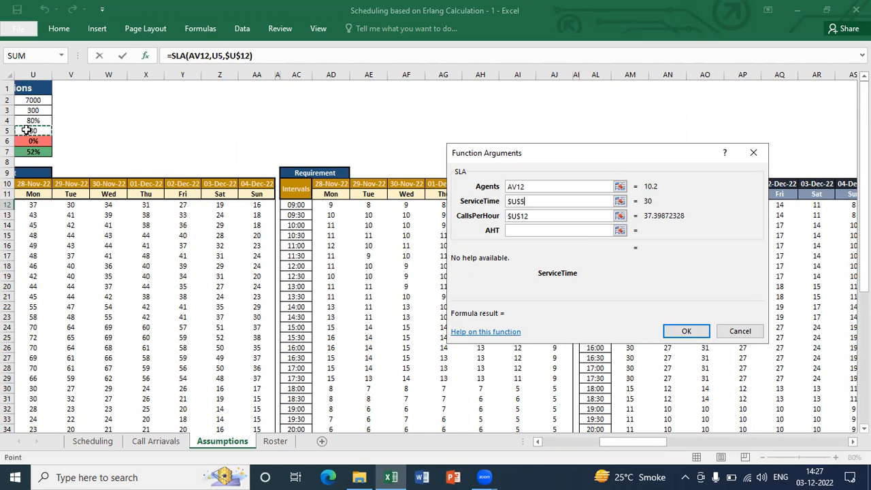
Set the AHT argument to the AHT assumption as $U$3 and complete the SLA formula in BN12
click(509, 234)
click(381, 113)
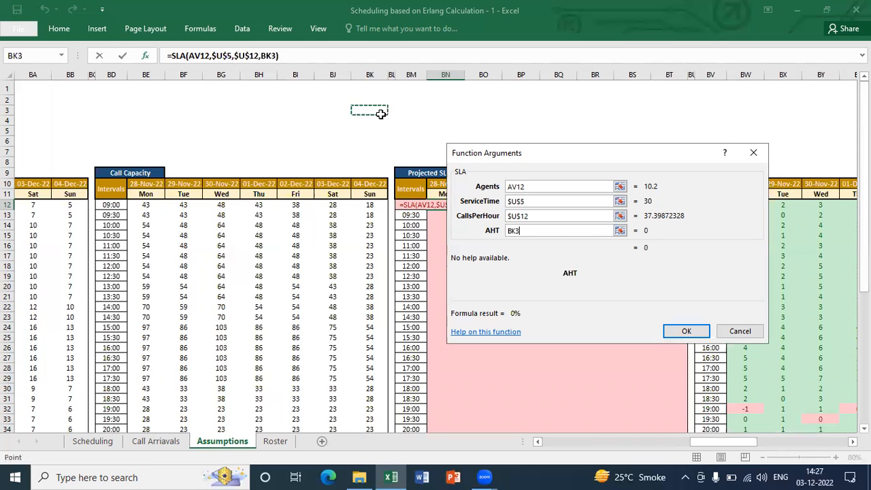
key(ctrl+Left)
key(Down)
key(Up)
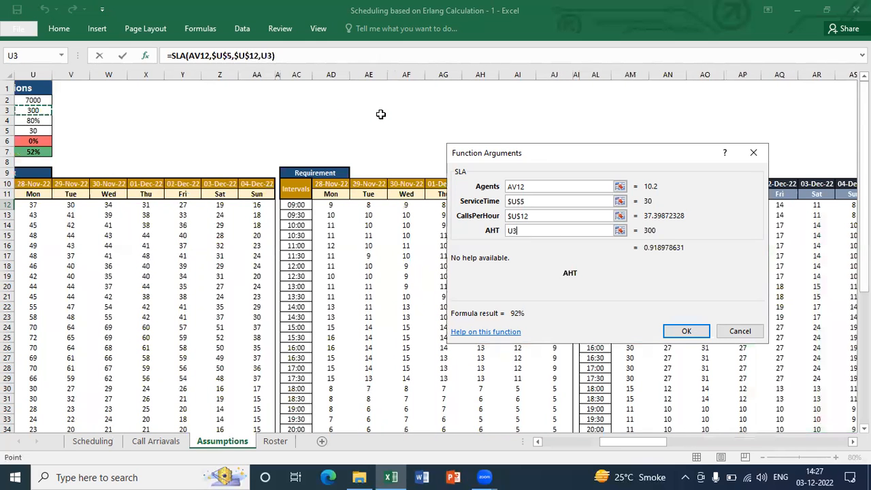
key(F4)
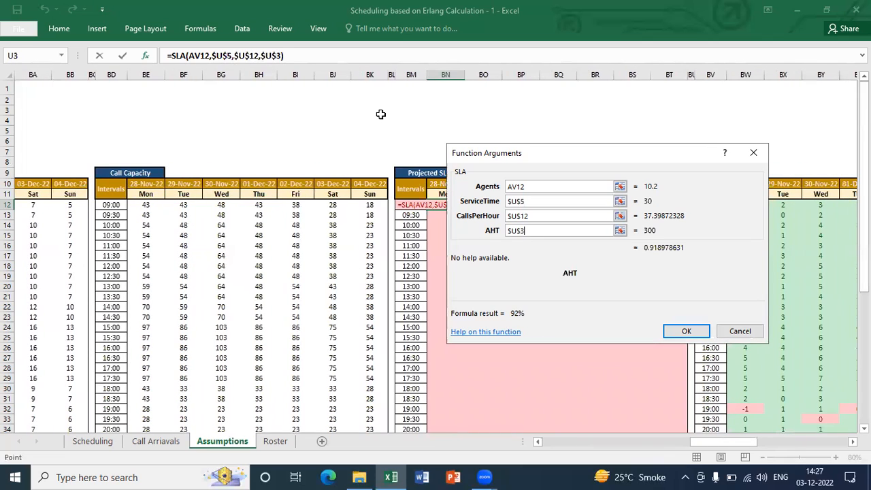
key(Return)
Copy the BN12 SLA formula and paste it across all Projected SL% intervals, BN12:BT41
key(ctrl+c)
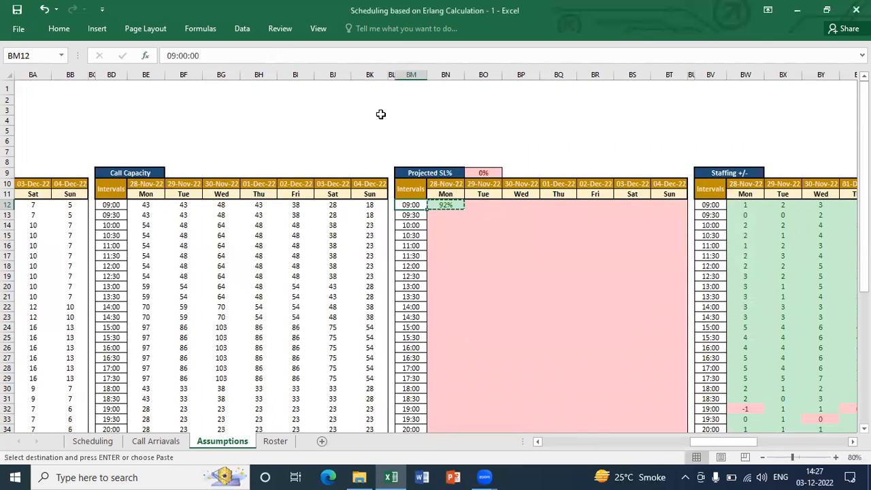
key(ctrl+shift+Down)
key(shift+Up)
key(shift+Right)
key(shift+Right)
key(shift+Right)
key(shift+Right)
key(shift+Right)
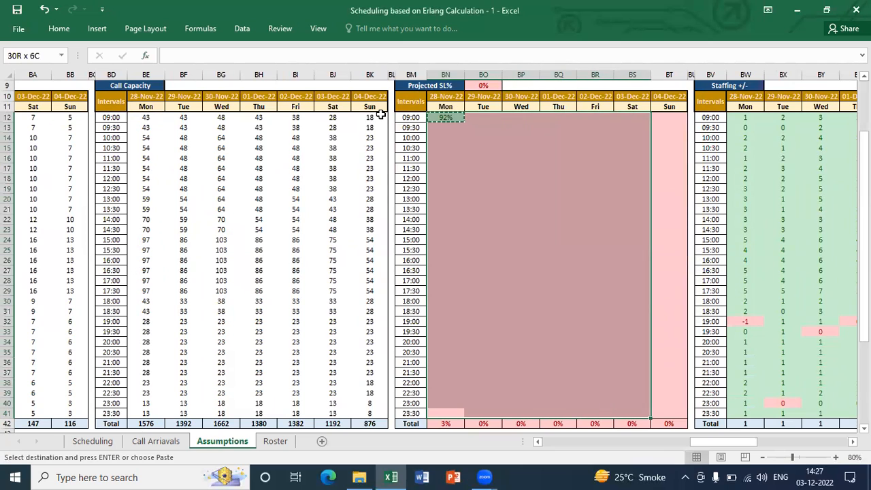
key(shift+Right)
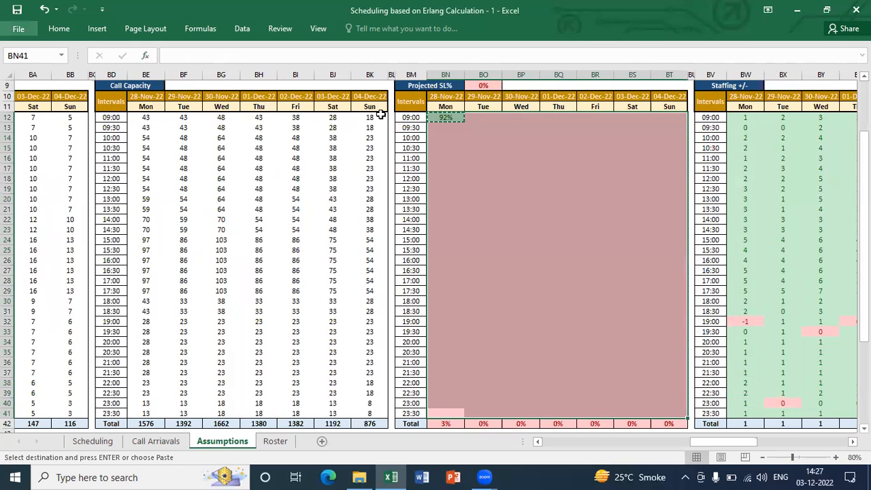
key(ctrl+v)
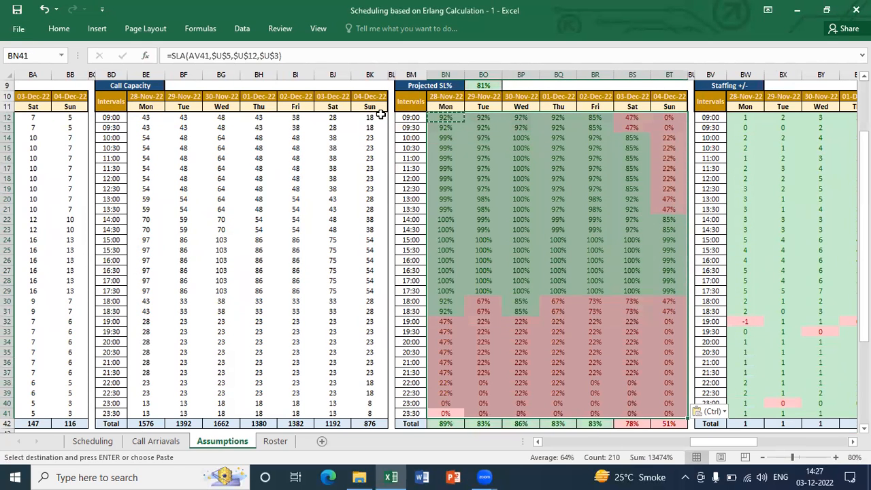
Edit the SLA formula in BN12 so its CallsPerHour argument uses the relative reference U12
key(ctrl+Up)
key(Down)
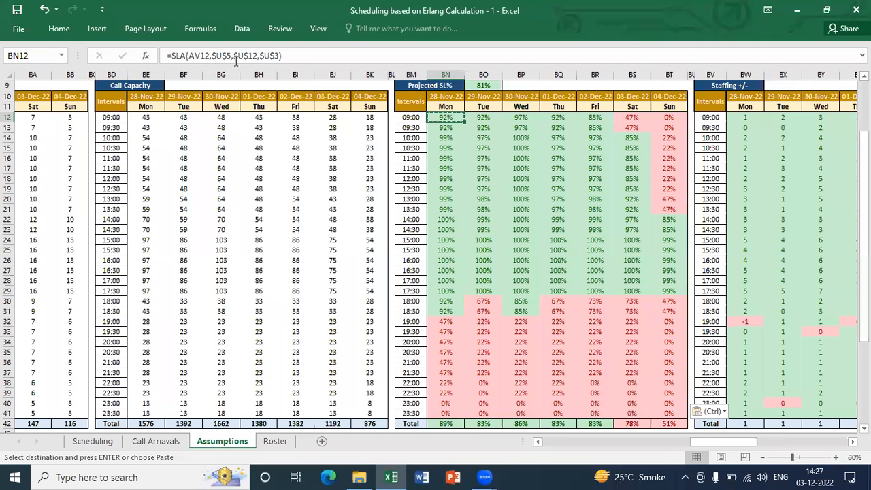
click(146, 57)
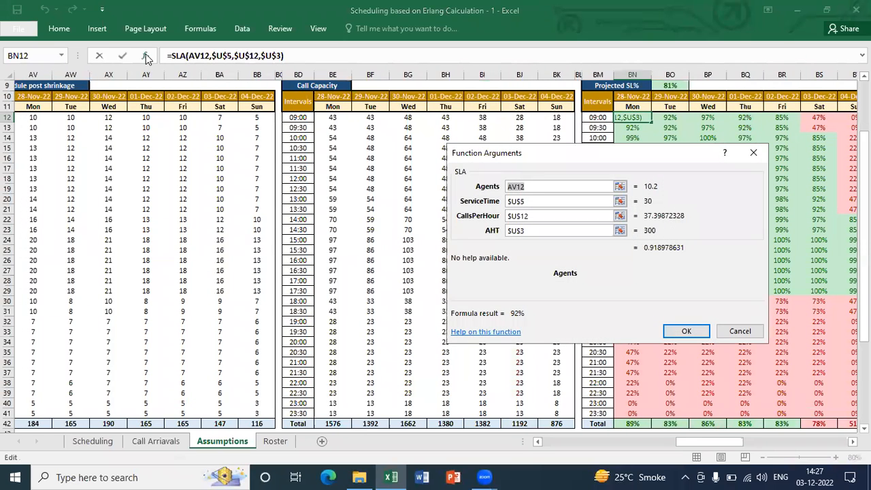
click(512, 216)
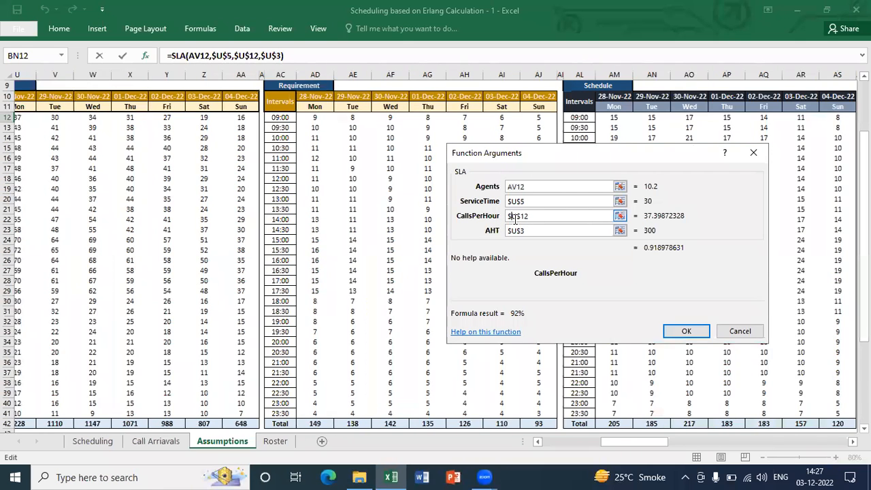
key(BackSpace)
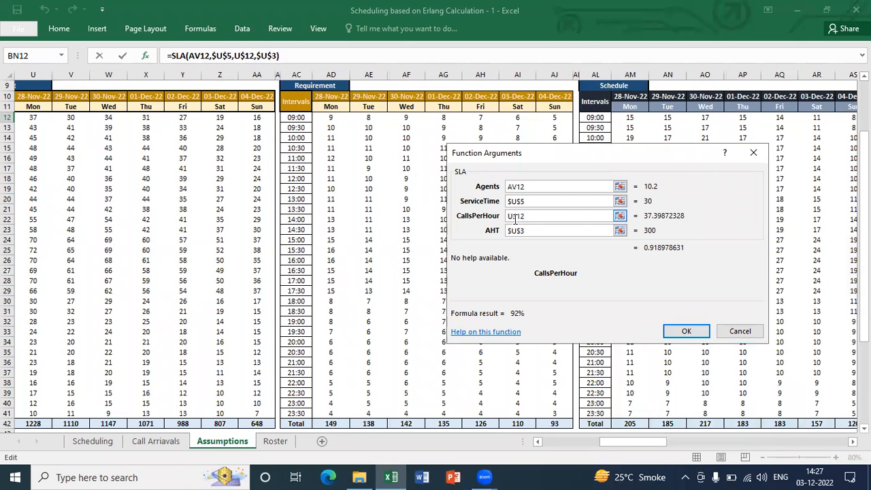
click(515, 216)
key(BackSpace)
key(Return)
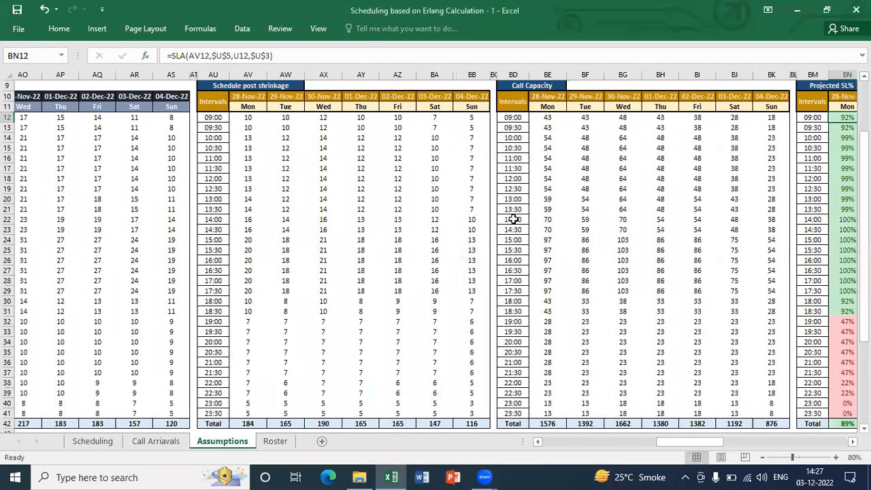
Copy the revised SLA formula with relative U12 from BN12 and paste it over the whole Projected SL% table, BN12:BT41
key(ctrl+c)
key(ctrl+shift+Right)
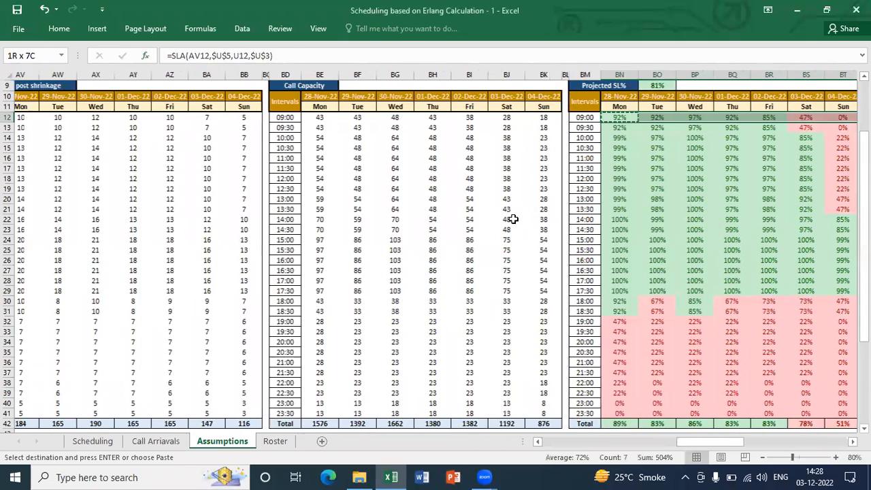
key(ctrl+shift+Down)
key(alt+e)
key(p)
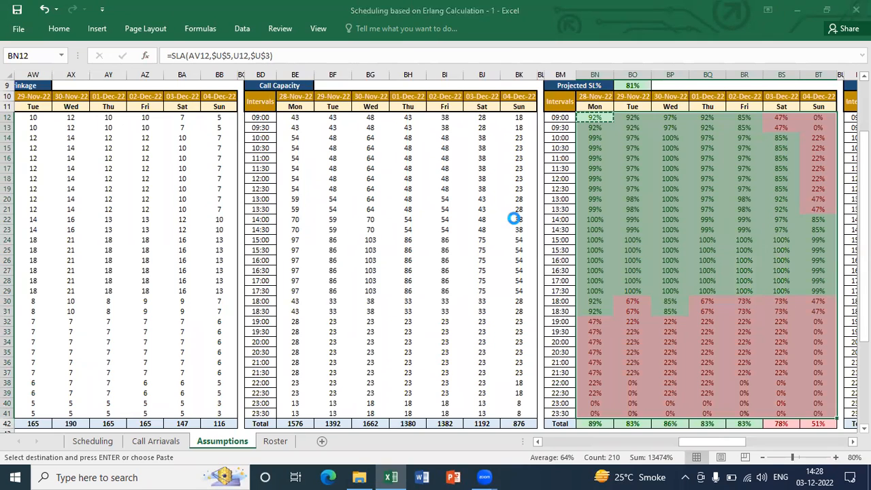
key(Up)
key(Down)
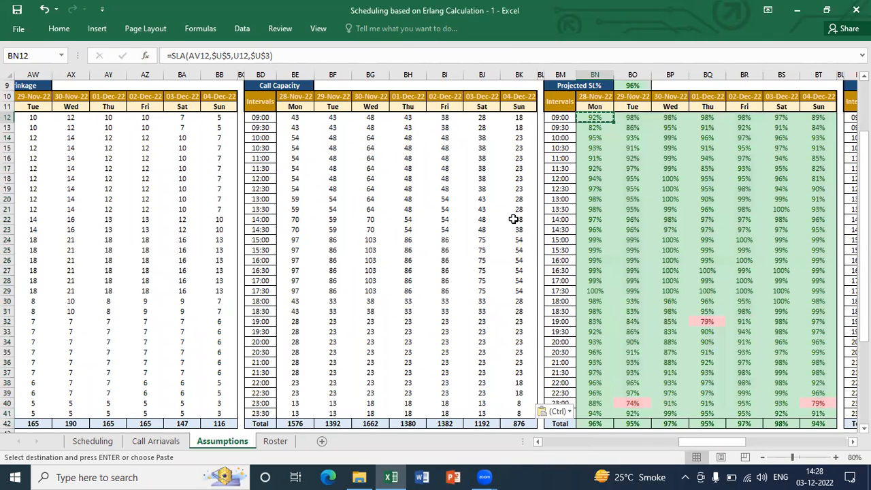
key(Escape)
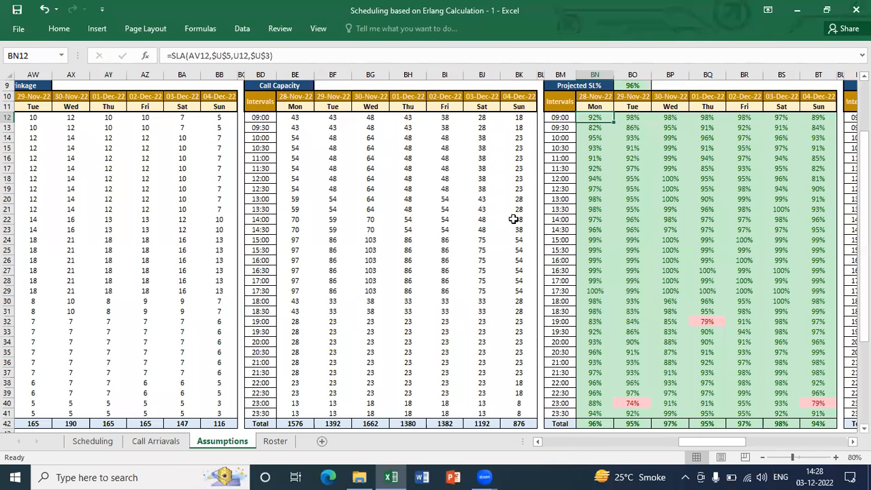
Examine the roster-linked formulas in row 12 of the Schedule table, starting from Monday's 09:00 interval
key(ctrl+Left)
key(ctrl+Left)
key(ctrl+Left)
key(ctrl+Left)
key(ctrl+Left)
key(ctrl+Left)
key(ctrl+Left)
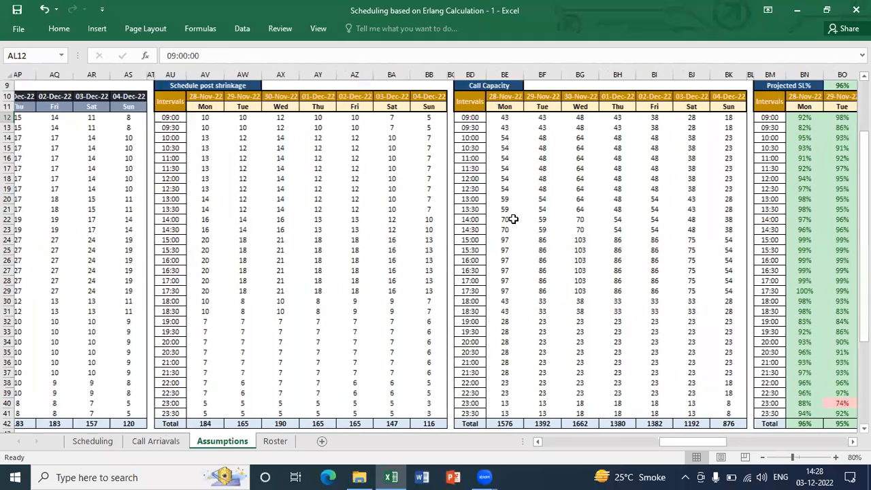
key(Right)
key(Up)
key(Up)
key(Up)
key(Down)
key(Down)
key(Down)
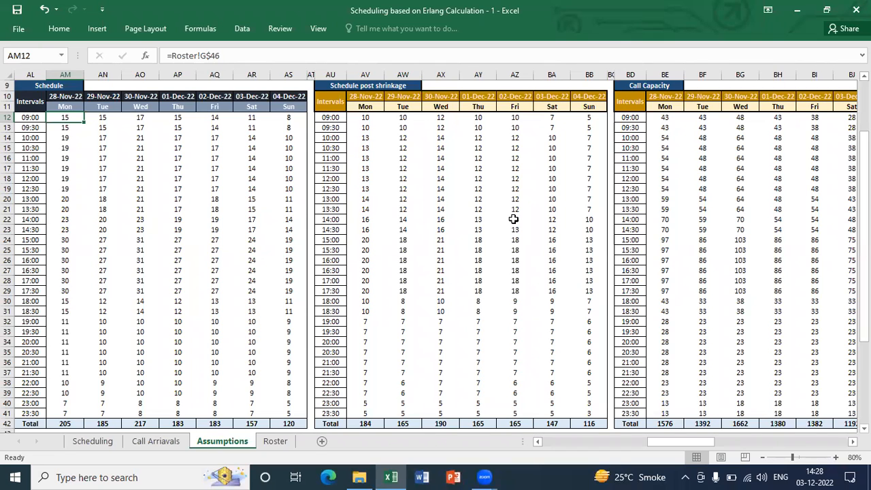
key(Right)
key(Right)
key(Right)
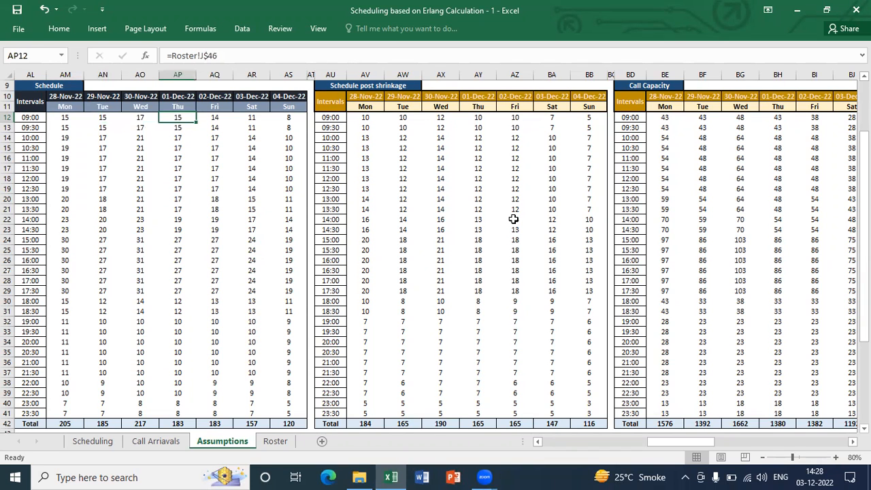
Examine the Schedule post shrinkage table and the shrinkage formula in AV12
key(Right)
key(Right)
key(Right)
key(Right)
key(Right)
key(Right)
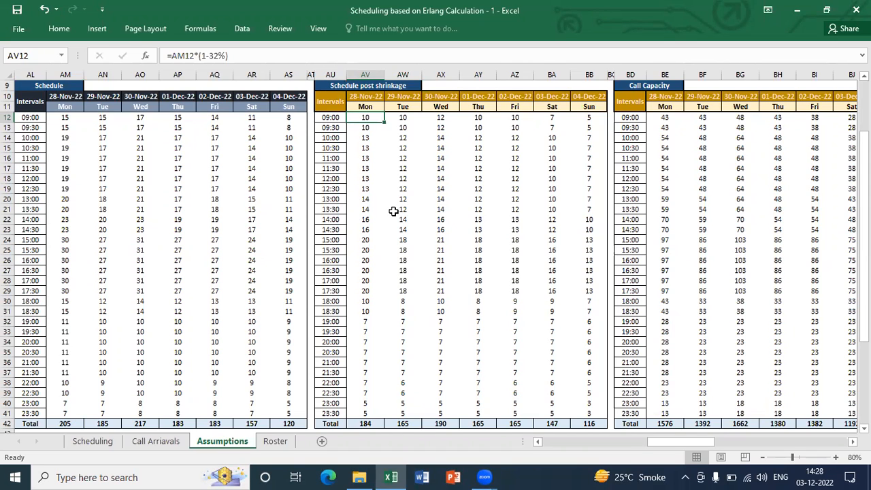
key(Up)
key(Up)
key(Up)
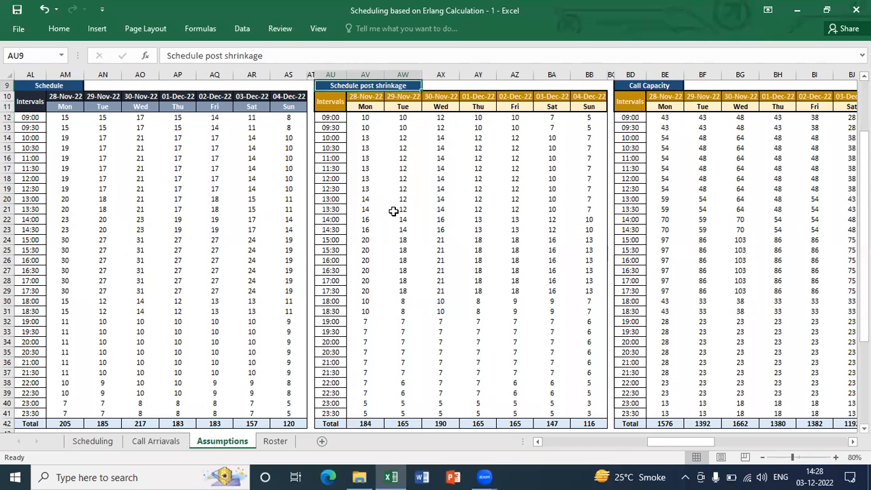
key(shift+Down)
key(shift+Down)
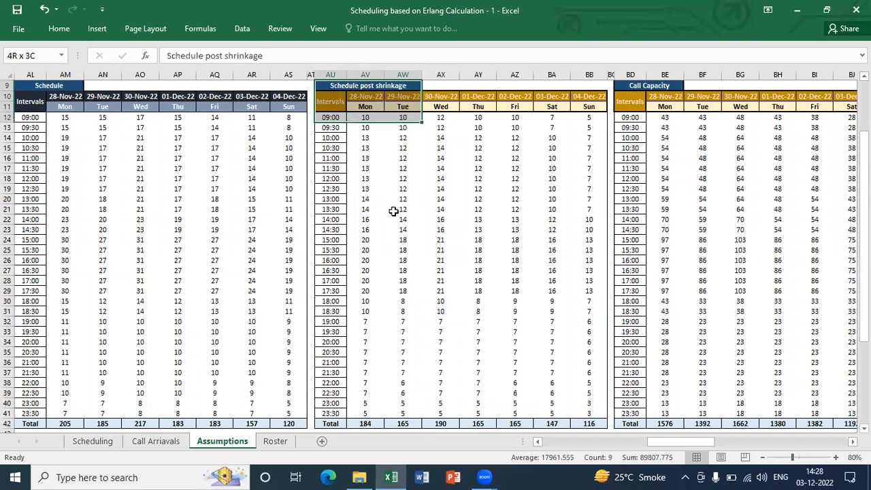
key(ctrl+shift+Down)
key(ctrl+shift+Up)
Review Monday's Requirement intervals in AD12:AD41 and compare them with the Schedule post shrinkage headcount
key(ctrl+Left)
key(ctrl+Left)
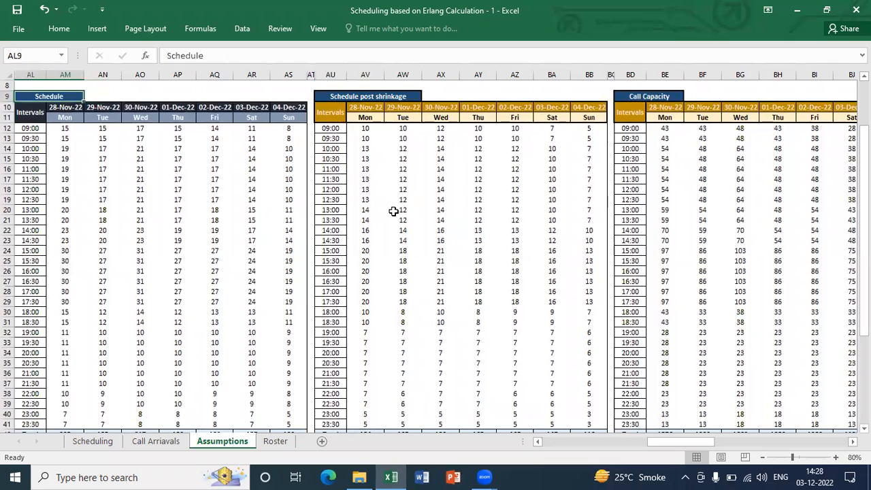
key(Down)
key(Down)
key(Right)
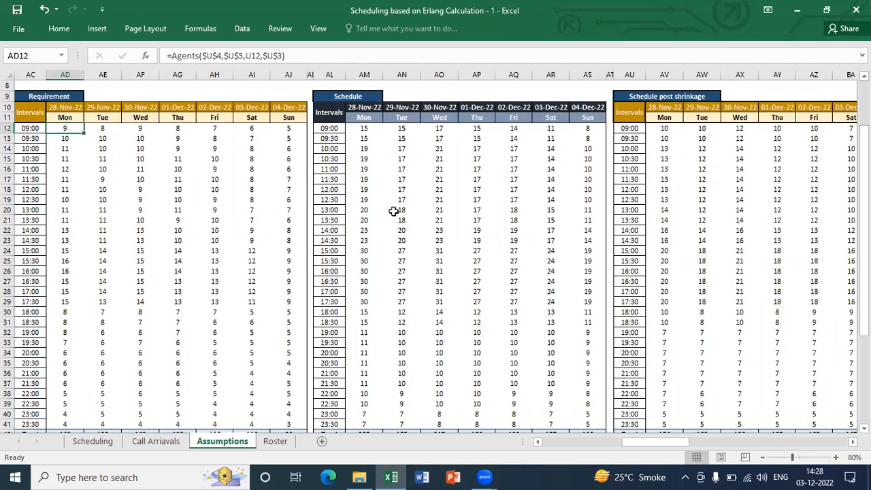
key(shift+Down)
key(shift+Down)
key(shift+Down)
key(shift+Down)
key(shift+Down)
key(shift+Down)
key(shift+Down)
key(shift+Down)
key(shift+Down)
key(shift+Down)
key(shift+Down)
key(shift+Down)
key(shift+Down)
key(shift+Down)
key(shift+Down)
key(shift+Down)
key(shift+Down)
key(shift+Down)
key(shift+Down)
key(shift+Down)
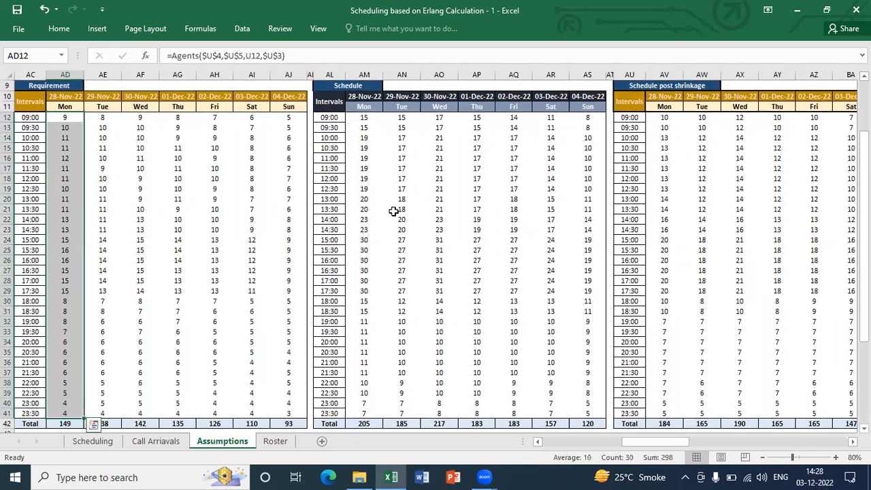
key(Up)
key(Down)
key(ctrl+Right)
key(ctrl+Right)
key(ctrl+Right)
key(ctrl+Right)
key(Right)
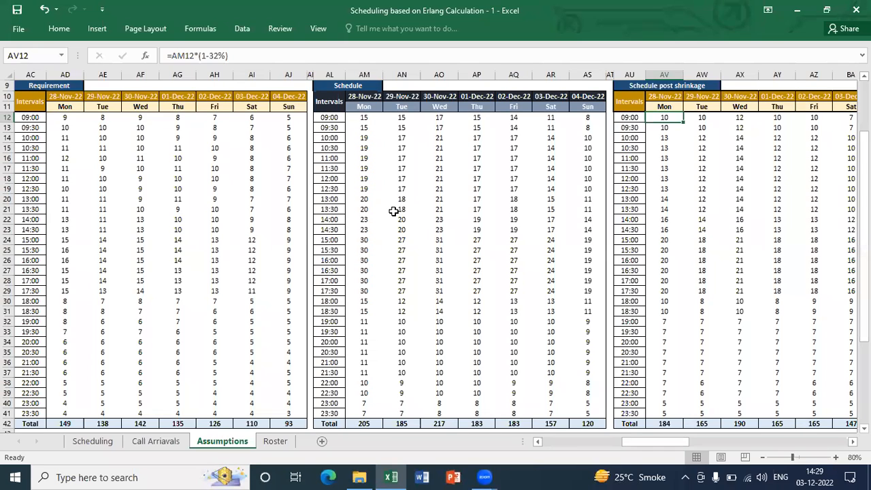
Examine the Call Capacity table and its CallCapacity formulas in row 12
key(ctrl+Right)
key(ctrl+Right)
key(ctrl+Right)
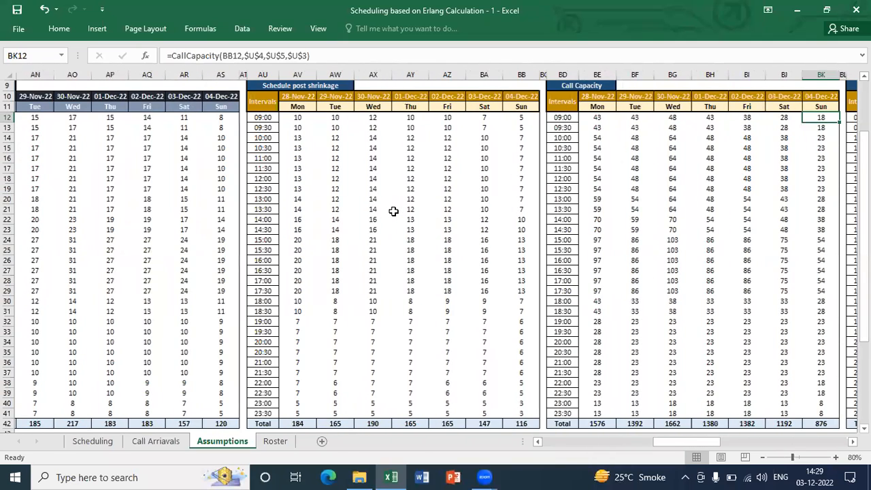
key(ctrl+Right)
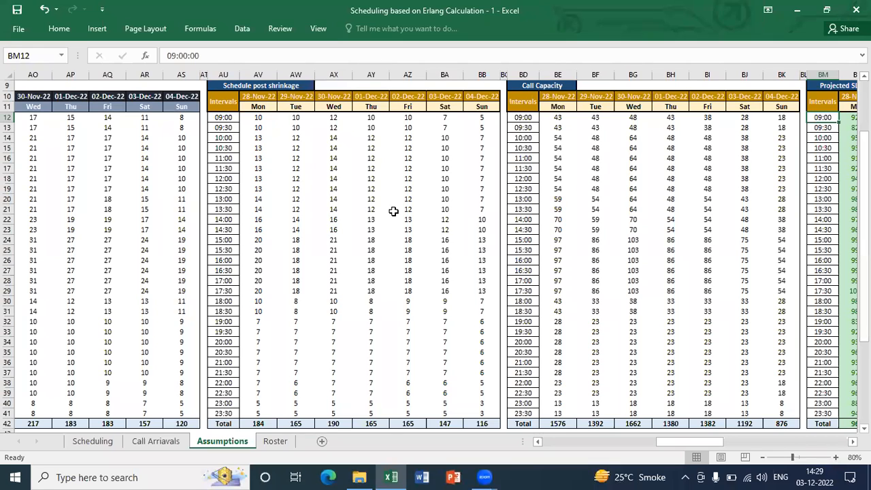
key(ctrl+Left)
key(ctrl+Left)
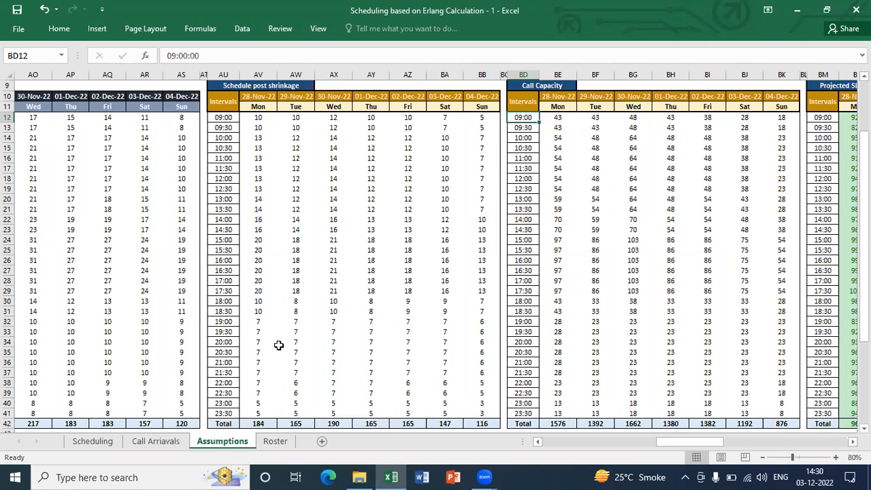
Review the weekly attendance and days off in row 42 of the Roster sheet, above the shift-wise rostered counts
click(274, 443)
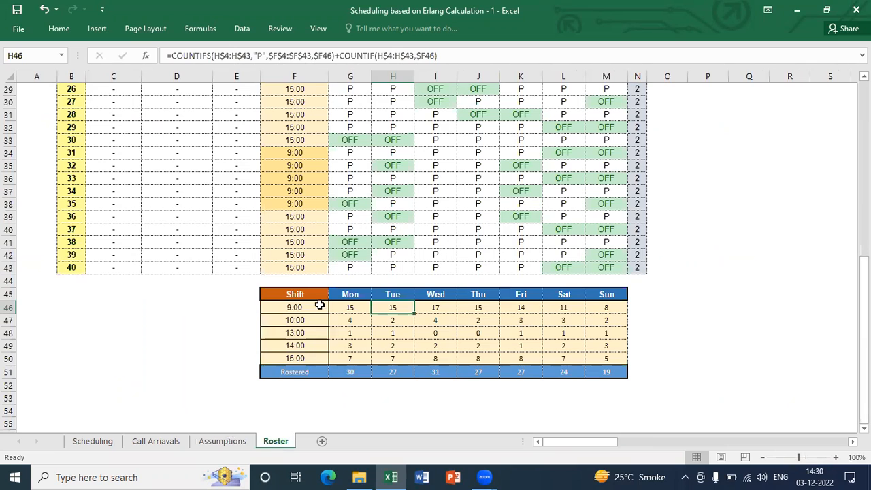
click(347, 256)
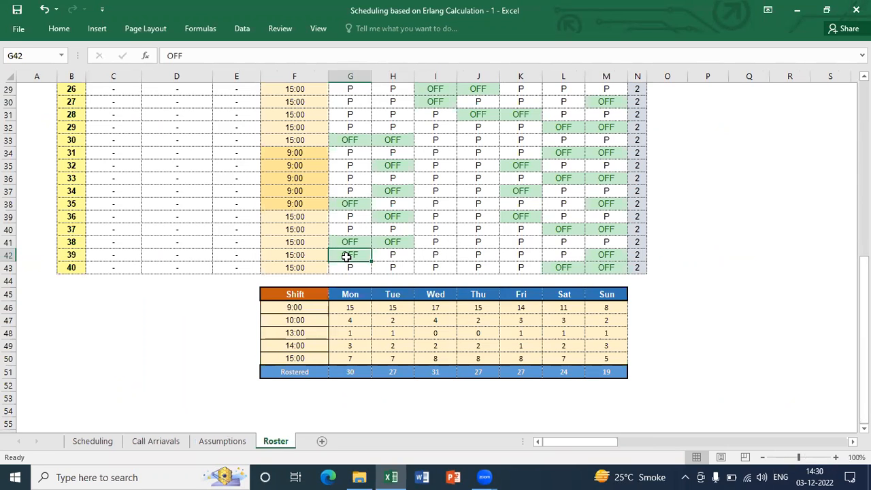
key(Right)
key(Right)
key(Right)
key(Right)
key(Right)
key(Right)
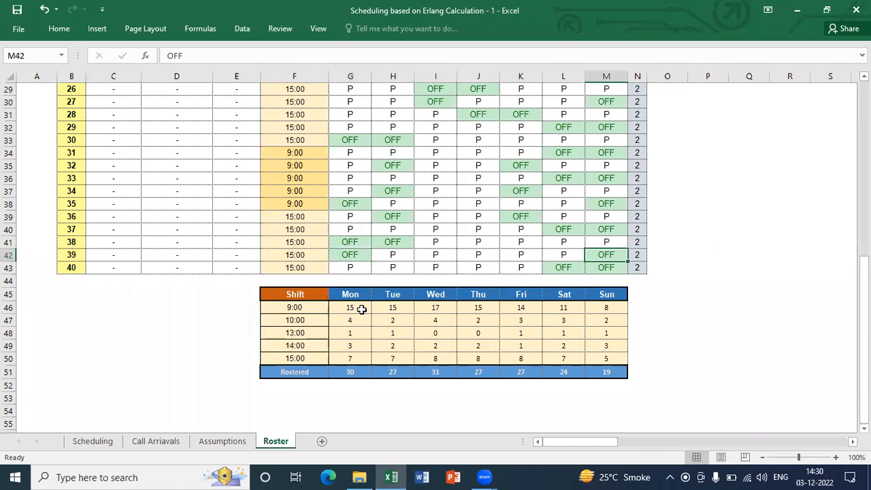
Return to the Assumptions sheet and review the 09:30 interval across the Call Capacity and Projected SL% tables
click(238, 442)
key(Down)
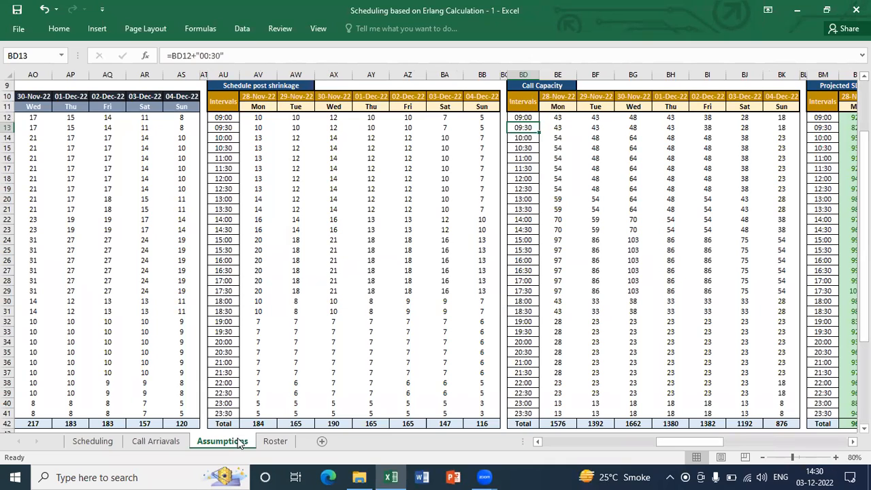
key(Right)
key(Right)
key(Right)
key(Right)
key(Right)
key(Right)
key(Right)
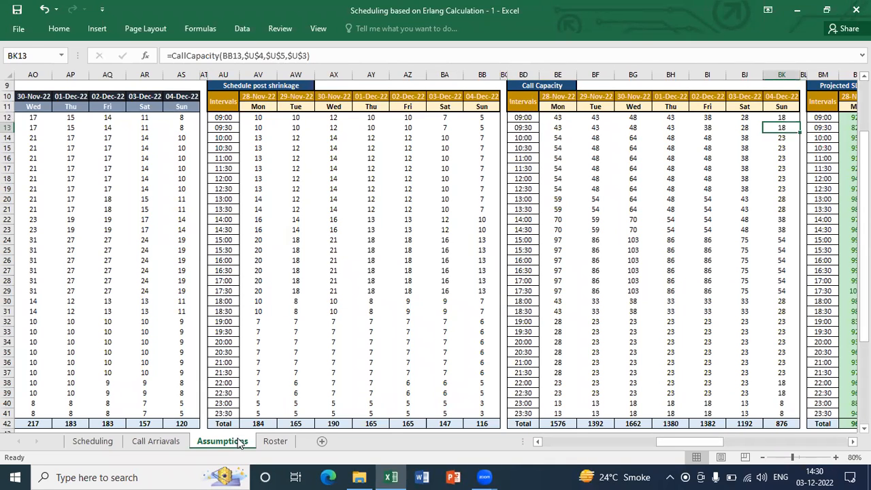
key(Right)
key(Right)
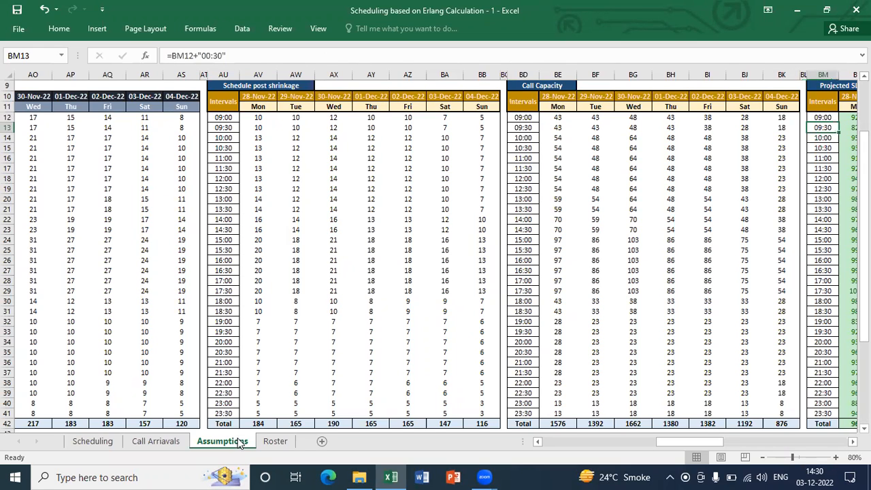
key(Right)
key(Right)
key(Right)
key(Right)
key(Right)
key(Right)
key(Right)
key(Right)
key(Right)
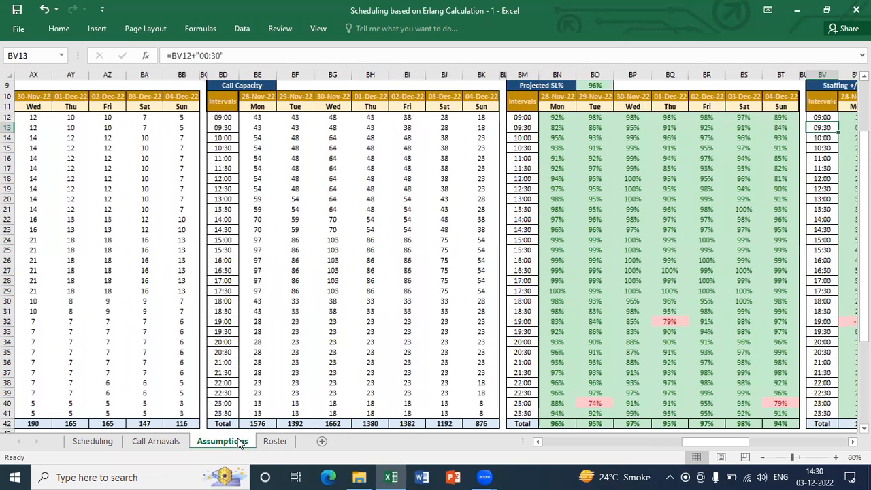
Examine the Staffing +/- table and inspect the formula behind Monday's 09:00 interval in BW12
key(Right)
key(Right)
key(Right)
key(Right)
key(Right)
key(Right)
key(Right)
key(Up)
key(Up)
key(Up)
key(Up)
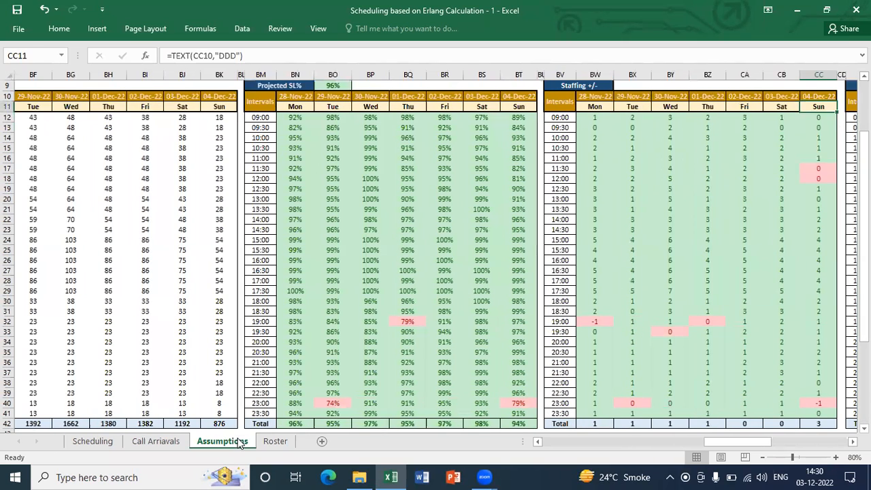
key(Left)
key(Left)
key(Left)
key(Left)
key(Left)
key(Left)
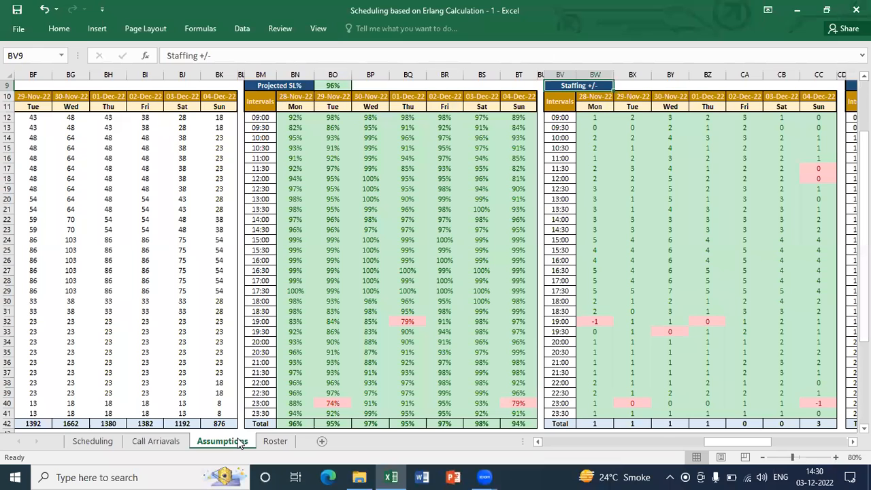
key(Down)
key(Down)
key(Right)
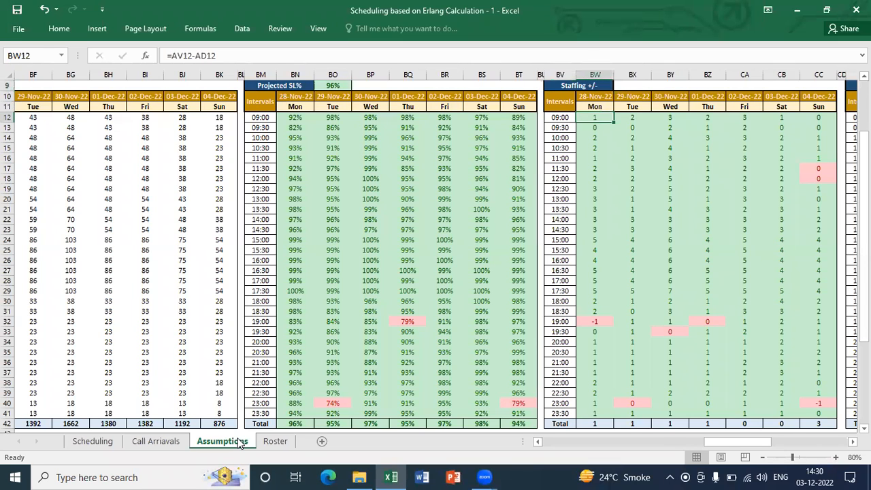
key(F2)
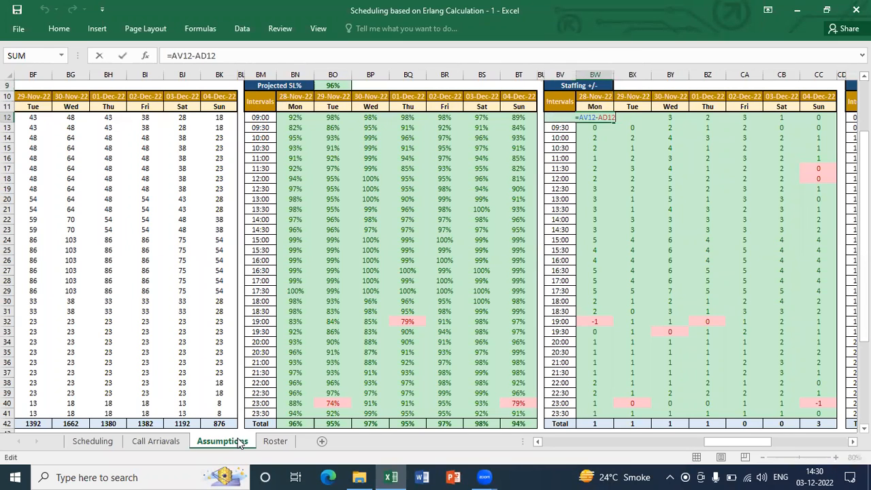
click(129, 477)
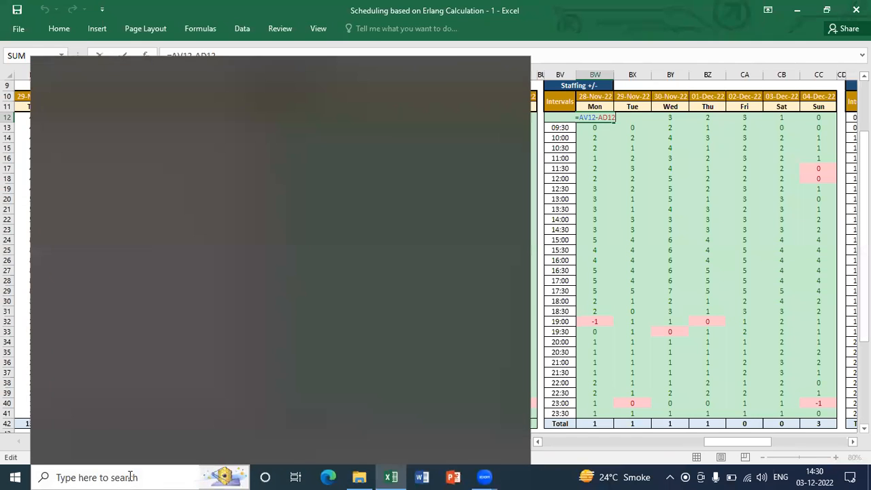
key(Escape)
key(Escape)
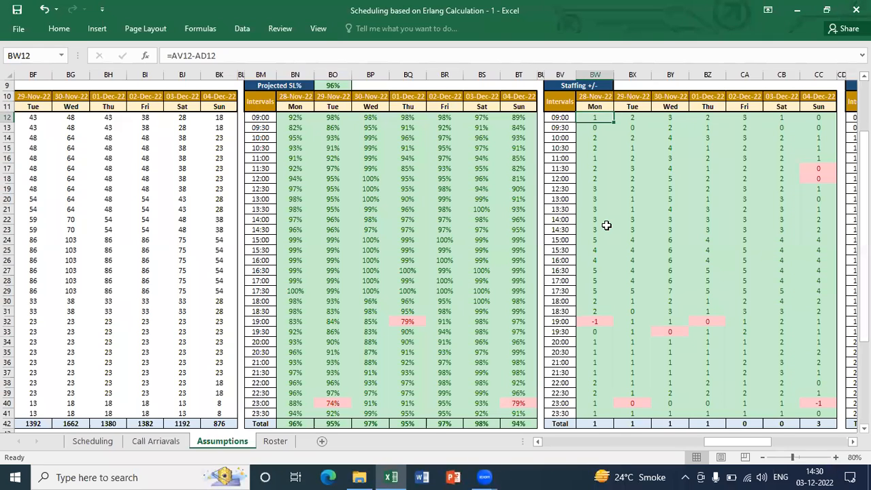
Review the day columns and headings of the Staffing +/- table, from Sunday back to Monday
key(ctrl+Right)
key(Left)
key(Left)
key(Left)
key(Left)
key(Left)
key(Left)
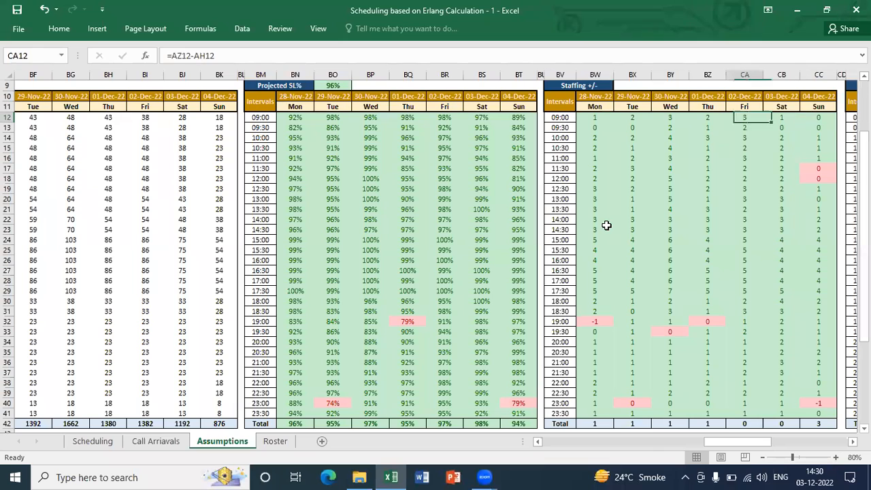
key(Up)
key(Up)
key(Up)
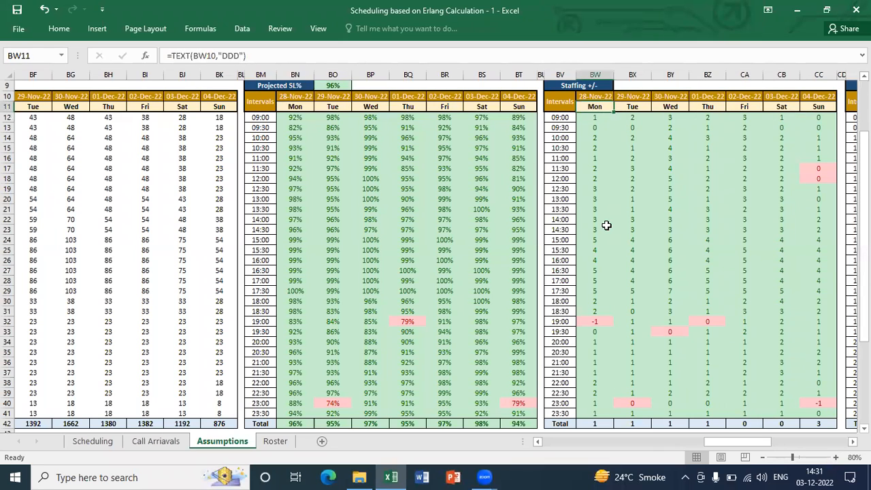
key(Down)
key(Down)
key(Down)
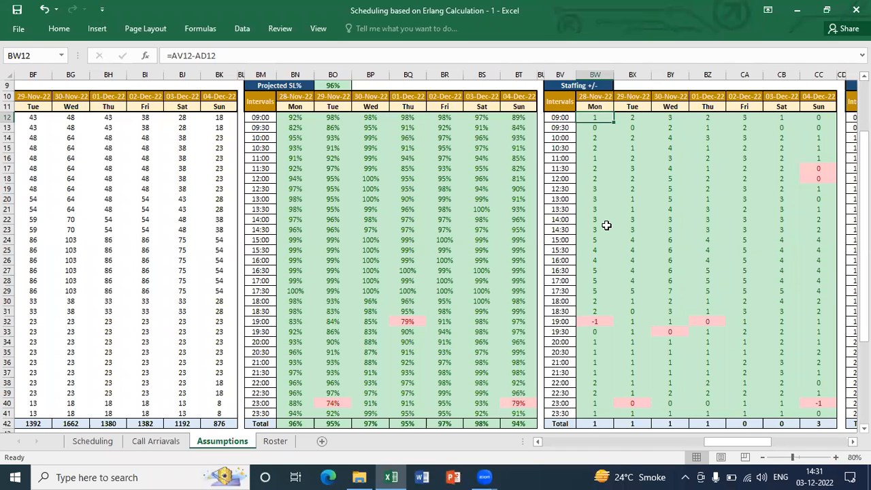
Clear the existing formulas from the Staffing +/- table, BW12:CC41
key(ctrl+shift+Right)
key(ctrl+shift+Down)
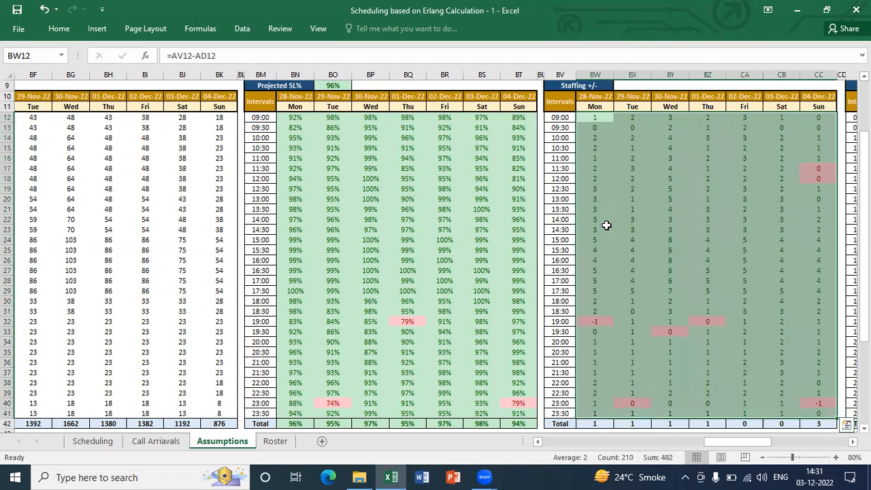
key(Delete)
key(Up)
key(Down)
Enter =AV12-AD12 in BW12 to subtract Monday's 09:00 requirement from the post-shrinkage headcount
text(=)
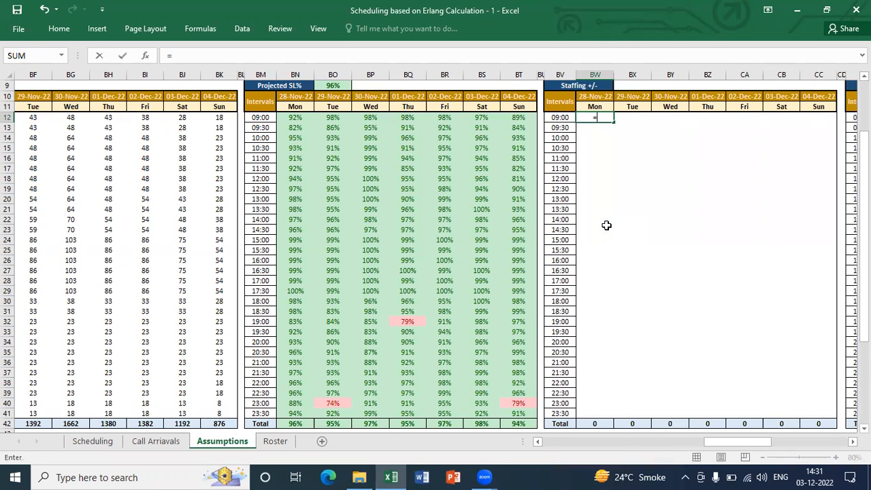
key(Left)
key(Left)
key(Left)
key(Left)
key(Left)
key(Left)
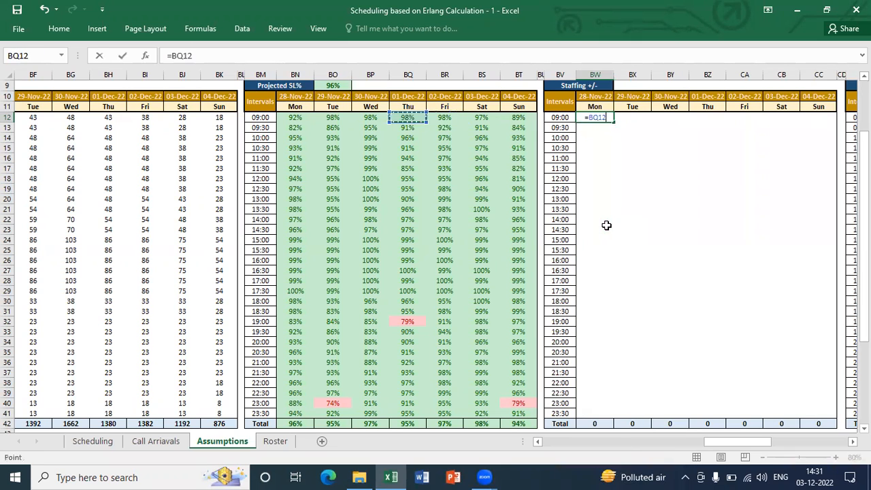
key(Left)
key(Left)
key(Left)
key(Left)
key(Left)
key(Left)
key(Left)
key(Left)
key(Left)
key(Left)
key(Left)
key(Left)
key(Left)
key(Left)
key(Left)
key(Left)
key(Left)
key(Left)
key(Left)
key(Left)
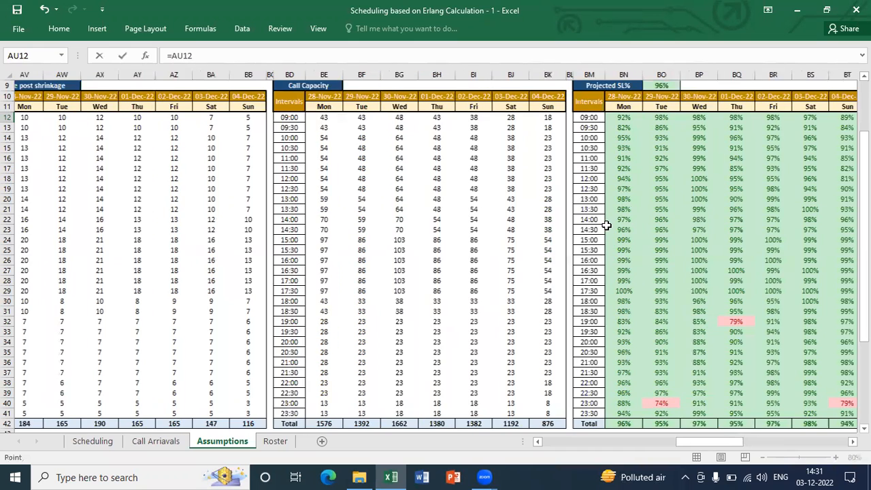
key(Right)
key(Right)
key(Left)
text(-)
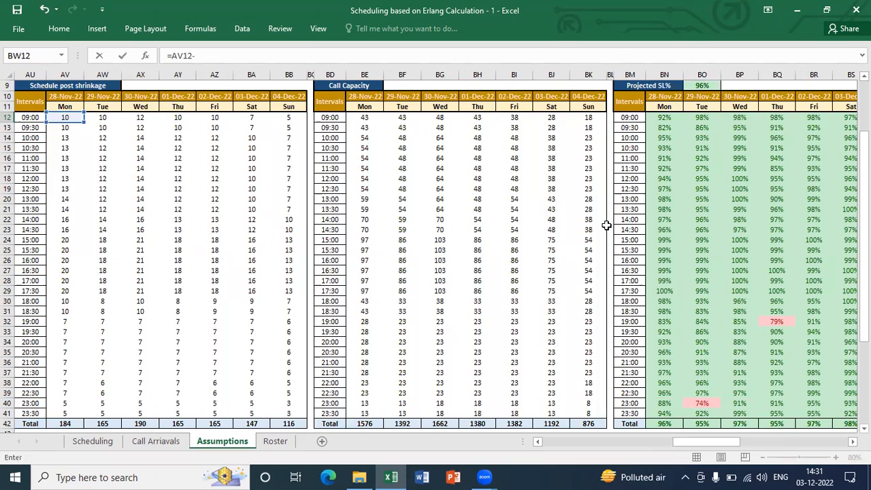
key(ctrl+Left)
key(ctrl+Left)
key(ctrl+Left)
key(ctrl+Left)
key(ctrl+Left)
key(ctrl+Left)
key(ctrl+Left)
key(ctrl+Left)
key(ctrl+Left)
key(ctrl+Left)
key(ctrl+Left)
key(ctrl+Left)
key(ctrl+Left)
key(ctrl+Left)
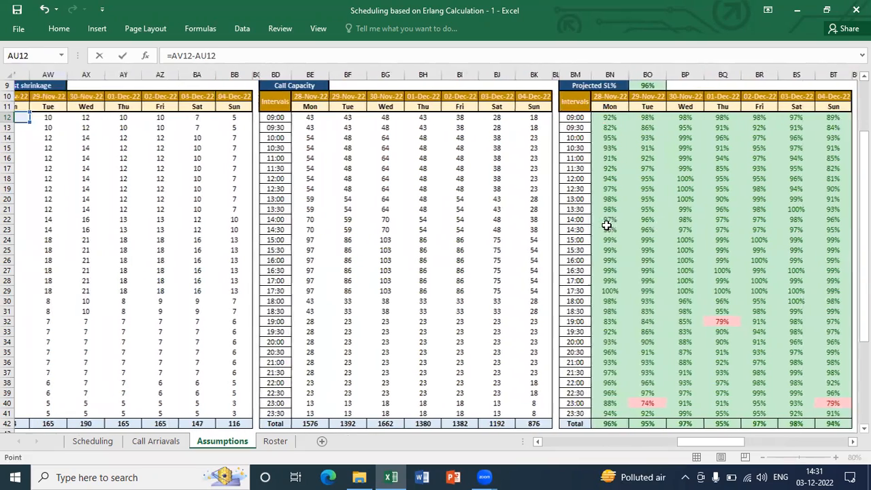
key(Right)
key(Right)
key(Right)
key(Right)
key(Right)
key(Right)
key(Right)
key(Right)
key(Right)
key(Right)
key(Right)
key(Right)
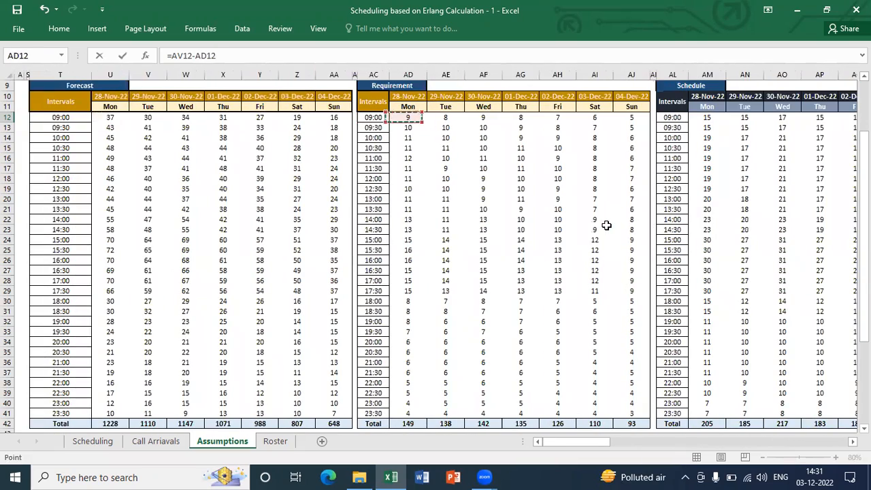
key(Return)
Copy the staffing formula from BW12 and paste it over the whole Staffing +/- table, BW12:CC41
key(Up)
key(ctrl+c)
key(Left)
key(ctrl+Down)
key(Up)
key(Right)
key(shift+Up)
key(shift+Up)
key(shift+Up)
key(shift+Up)
key(shift+Up)
key(shift+Up)
key(shift+Up)
key(shift+Up)
key(shift+Up)
key(shift+Up)
key(shift+Up)
key(shift+Up)
key(shift+Up)
key(shift+Up)
key(shift+Up)
key(shift+Up)
key(shift+Up)
key(shift+Up)
key(shift+Up)
key(shift+Up)
key(shift+Right)
key(shift+Right)
key(shift+Right)
key(shift+Right)
key(shift+Right)
key(shift+Right)
key(shift+Right)
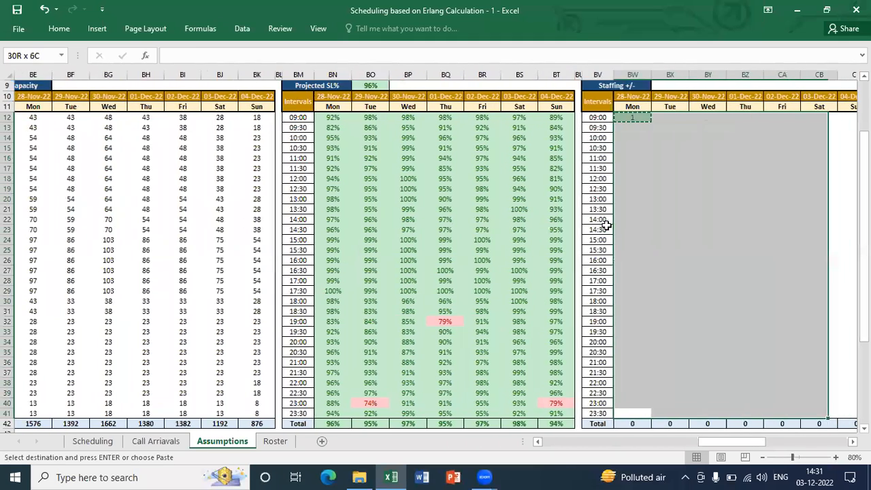
key(shift+Left)
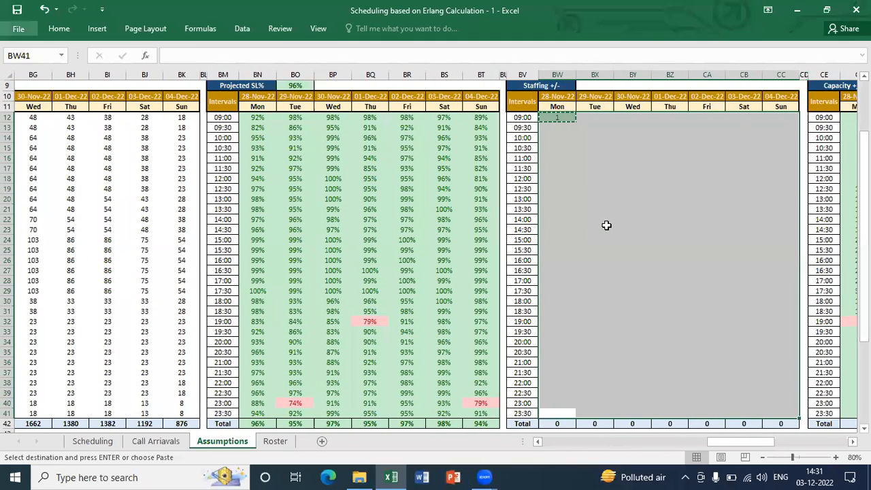
key(ctrl+v)
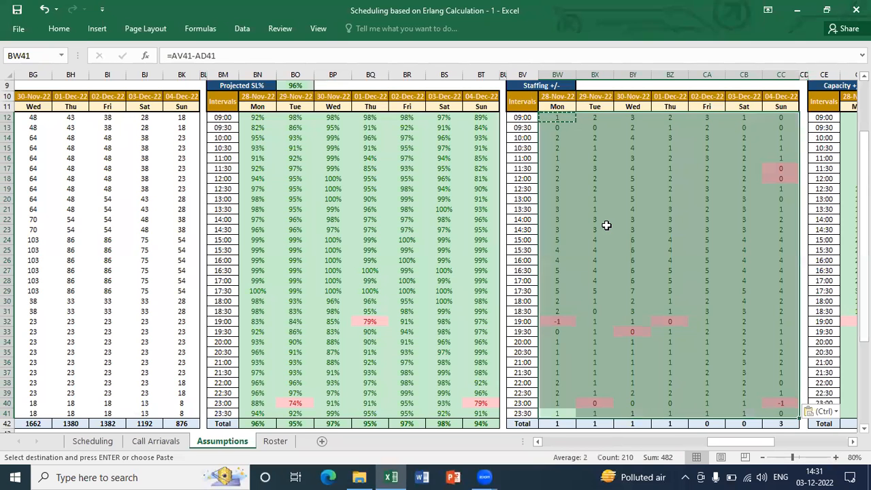
key(Escape)
Clear the existing formulas from the Capacity +/- table, CF12:CL41
key(Up)
key(Down)
key(ctrl+Up)
key(Down)
key(Down)
key(ctrl+Right)
key(Right)
key(Right)
key(Right)
key(Right)
key(Right)
key(Right)
key(Right)
key(Right)
key(Right)
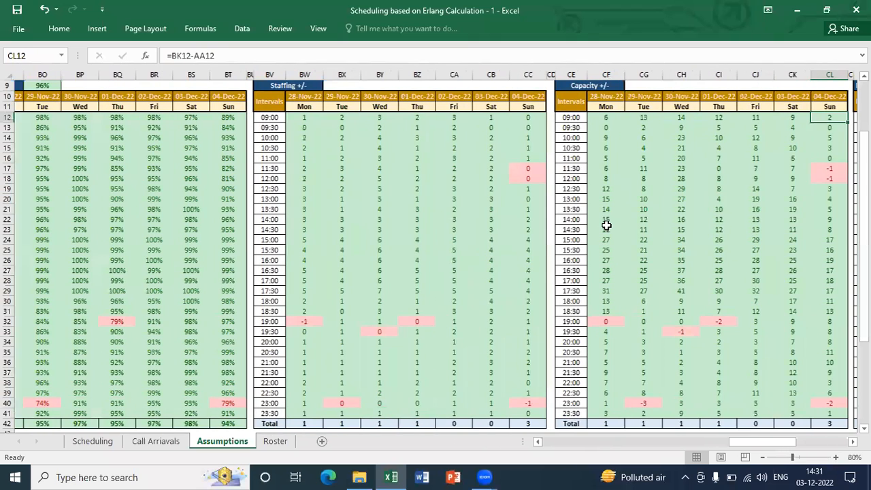
key(ctrl+Left)
key(Right)
key(ctrl+shift+Right)
key(ctrl+shift+Down)
key(shift+Up)
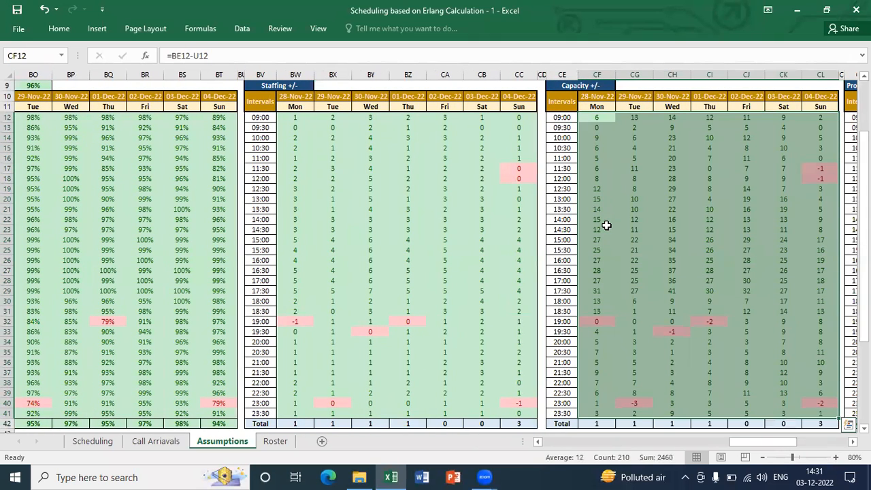
key(Delete)
Enter =BE12-U12 in CF12 to subtract Monday's 09:00 forecast from the call capacity
text(=)
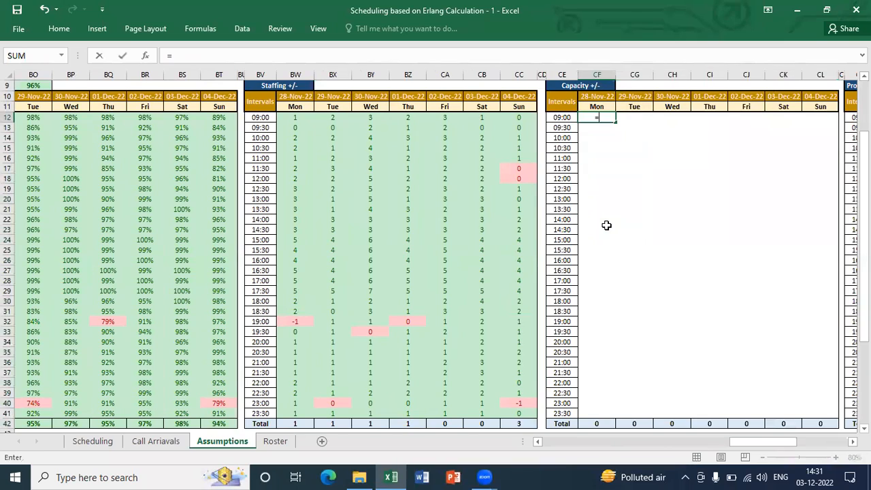
key(ctrl+Left)
key(ctrl+Left)
key(ctrl+Left)
key(ctrl+Left)
key(ctrl+Left)
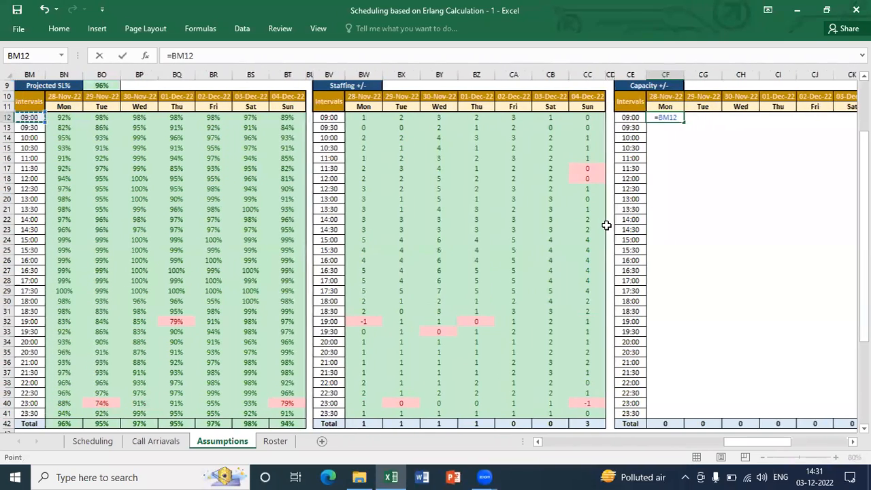
key(ctrl+Left)
key(ctrl+Left)
key(Right)
text(-)
key(ctrl+Left)
key(ctrl+Left)
key(ctrl+Left)
key(ctrl+Left)
key(ctrl+Left)
key(ctrl+Left)
key(ctrl+Left)
key(ctrl+Left)
key(ctrl+Left)
key(ctrl+Left)
key(ctrl+Left)
key(ctrl+Left)
key(ctrl+Left)
key(ctrl+Left)
key(ctrl+Left)
key(ctrl+Left)
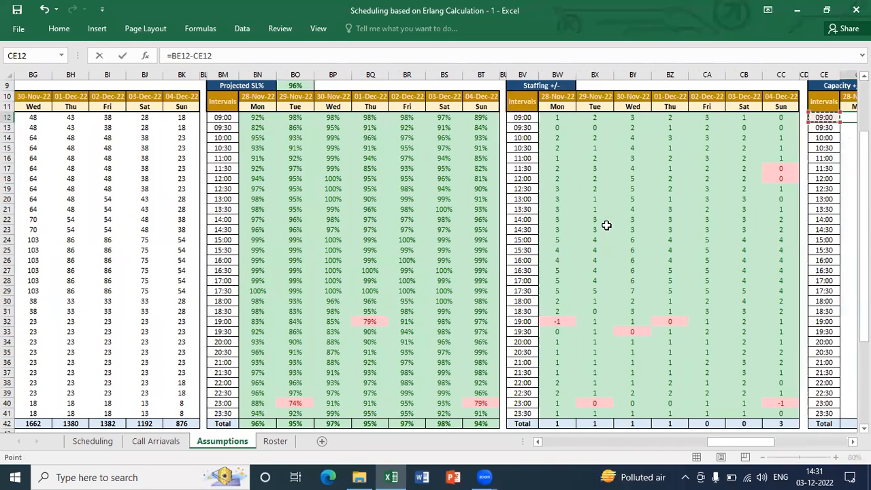
key(Right)
key(Right)
key(Right)
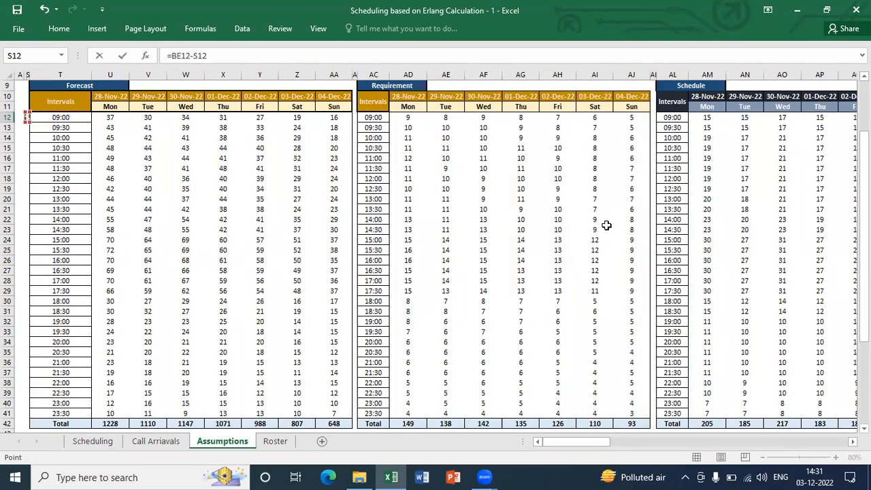
key(Return)
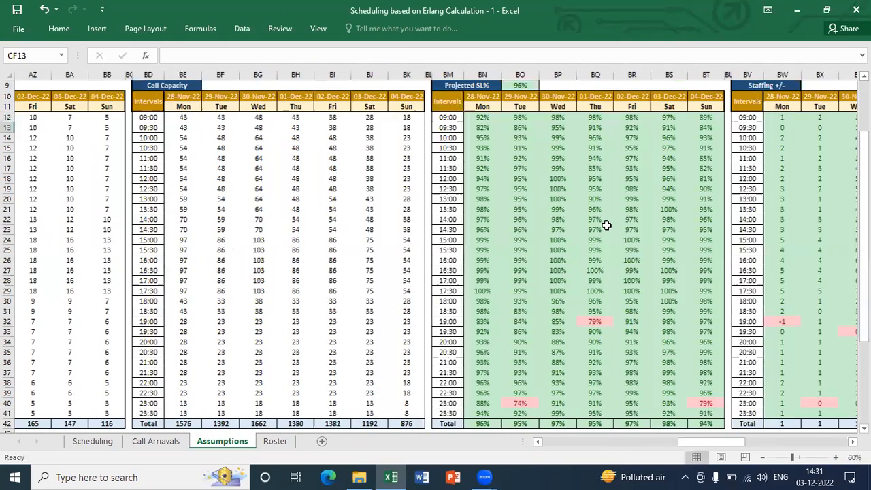
Copy the capacity formula from CF12 and paste it over the whole Capacity +/- table, CF12:CL41
key(Up)
key(ctrl+c)
key(Left)
key(ctrl+Down)
key(Right)
key(Up)
key(ctrl+shift+Up)
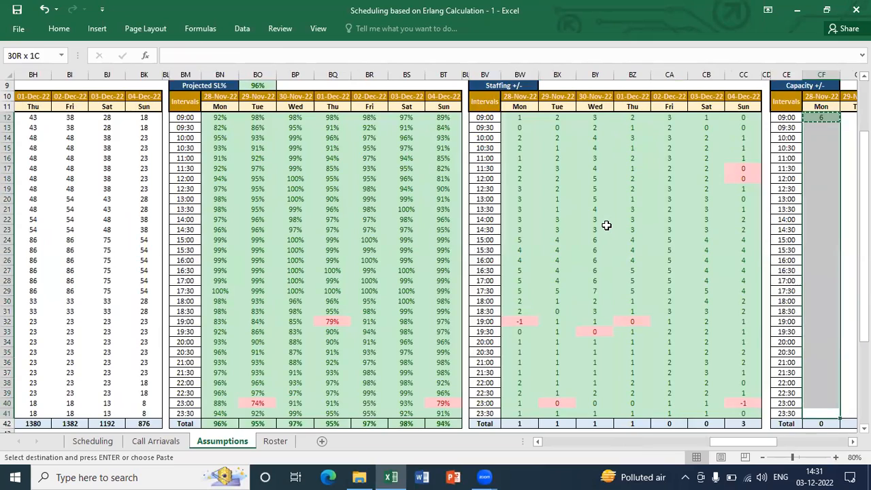
key(shift+Right)
key(shift+Right)
key(shift+Right)
key(shift+Right)
key(shift+Right)
key(shift+Right)
key(shift+Right)
key(shift+Left)
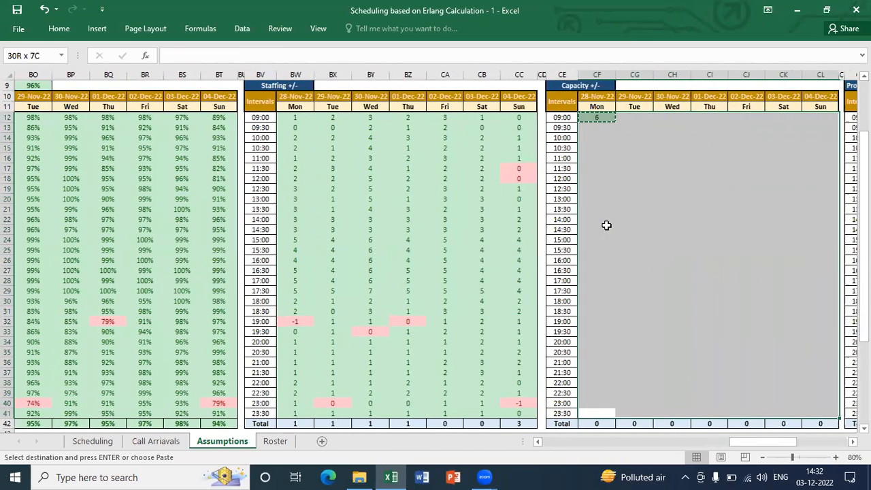
key(ctrl+v)
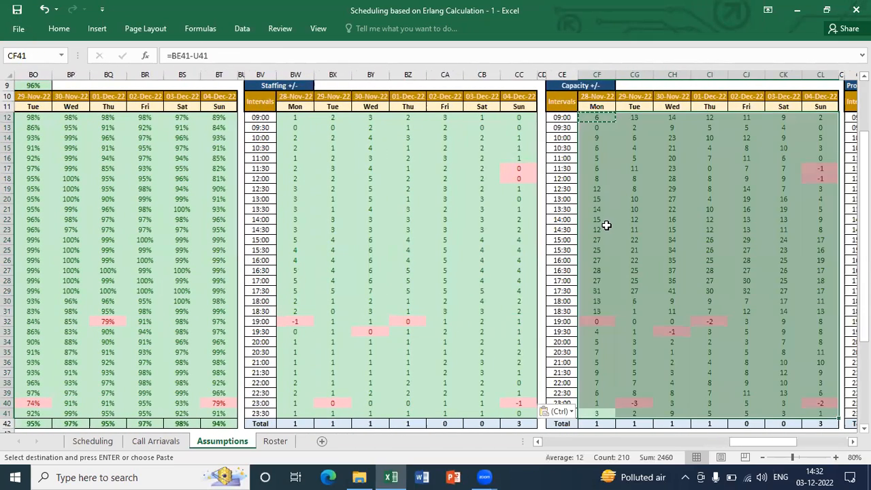
key(Escape)
Highlight the filled Capacity +/- table, CF12:CL41, to review the gap between capacity and forecast per interval
key(Up)
key(Up)
key(Up)
key(Up)
key(Up)
key(Up)
key(Up)
key(Up)
key(Up)
key(Up)
key(Up)
key(Up)
key(Up)
key(Up)
key(Up)
key(Up)
key(Up)
key(Up)
key(Up)
key(Up)
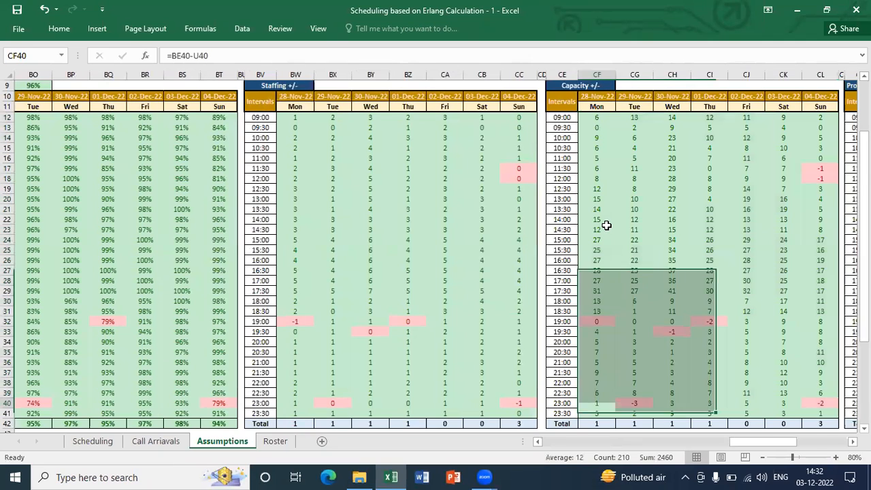
key(Down)
key(Down)
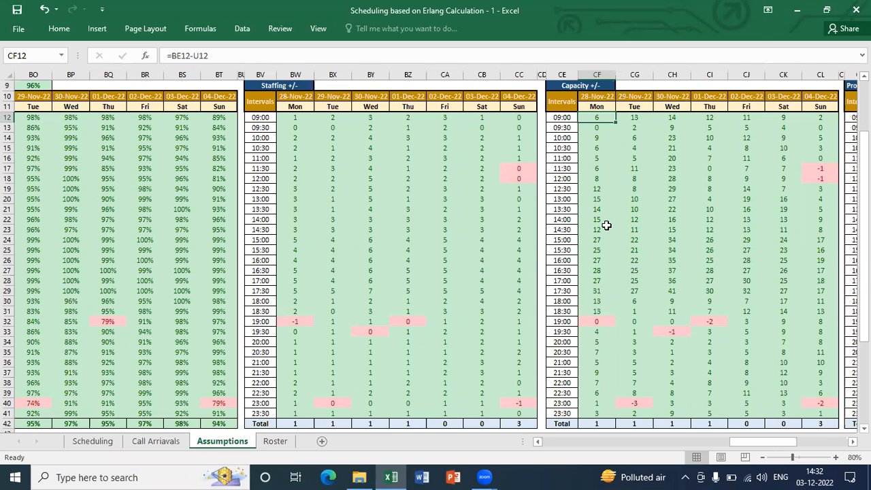
key(ctrl+shift+Down)
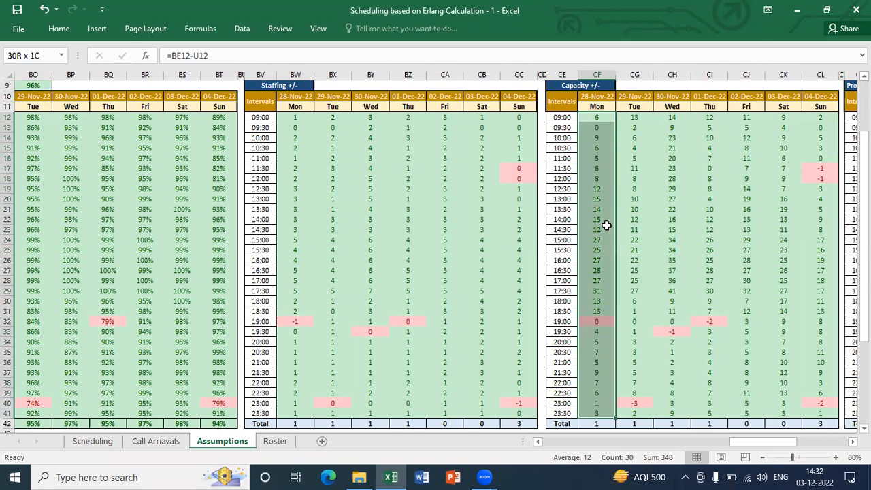
key(ctrl+shift+Right)
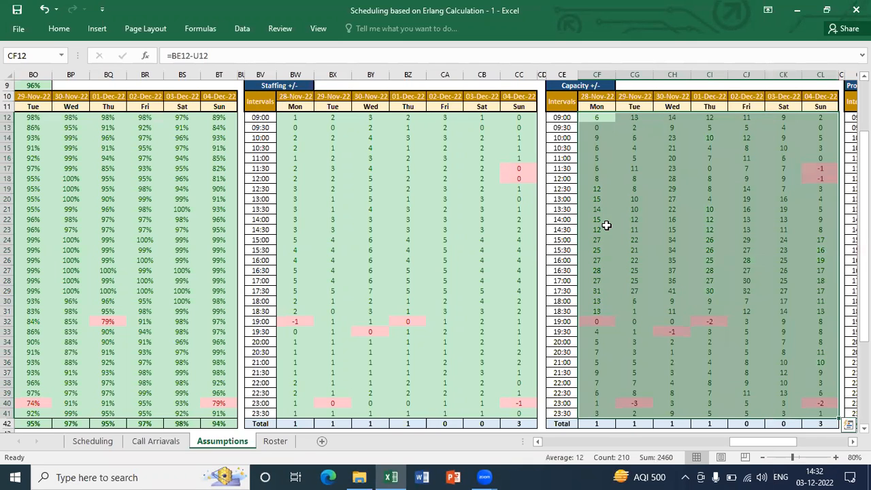
Highlight the Call Capacity values in BE12:BK41 to review the calls that can be handled per interval
key(Left)
key(Left)
key(Left)
key(Left)
key(Left)
key(Left)
key(Left)
key(Left)
key(Left)
key(Left)
key(Left)
key(Left)
key(Left)
key(Left)
key(Left)
key(Left)
key(Left)
key(Left)
key(Left)
key(Left)
key(Left)
key(Left)
key(Left)
key(Left)
key(Left)
key(Left)
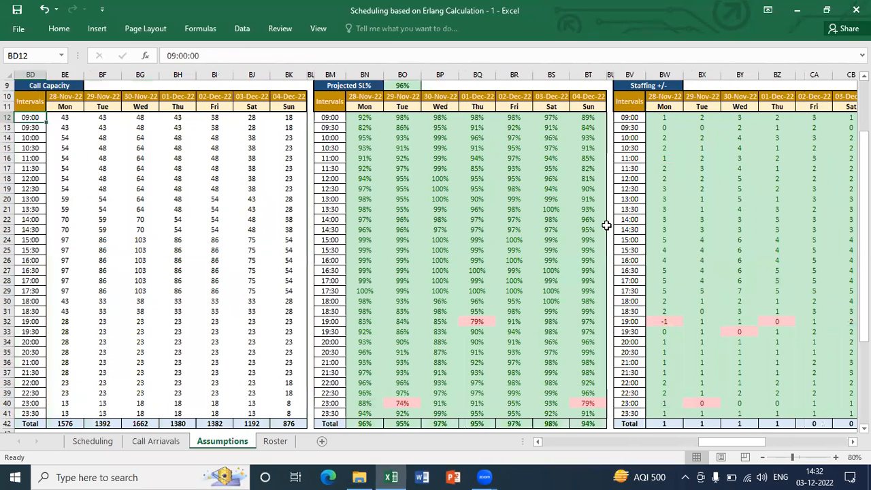
key(ctrl+shift+Right)
key(ctrl+shift+Down)
key(shift+Up)
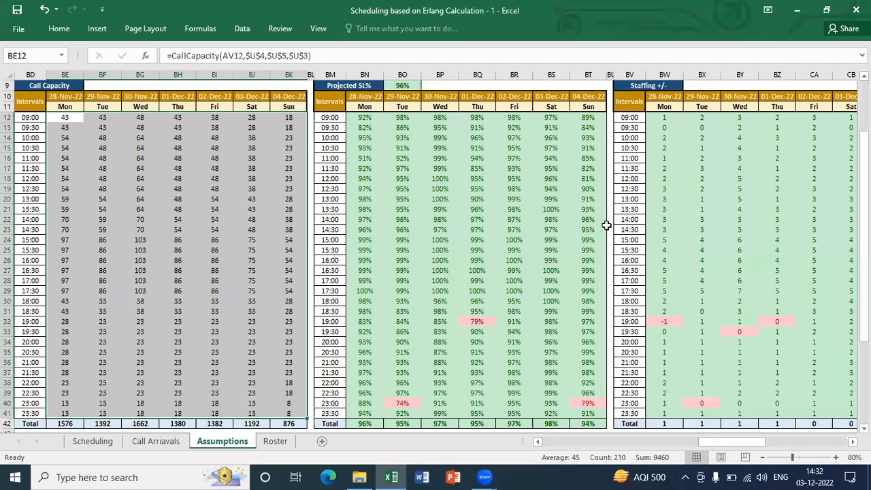
Examine the SLA formula in BN12 of the Projected SL% table and the CallCapacity formula in BK12
key(ctrl+Right)
key(ctrl+Right)
key(ctrl+Right)
key(ctrl+Right)
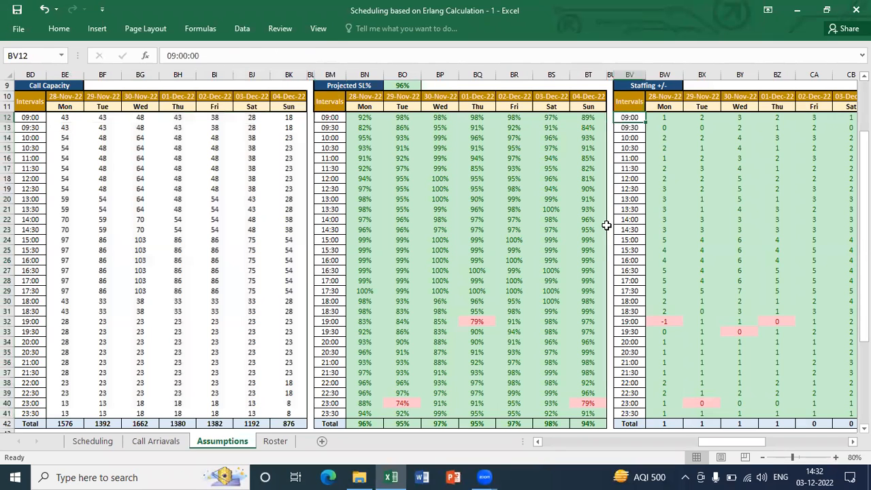
key(ctrl+Left)
key(ctrl+Left)
key(Right)
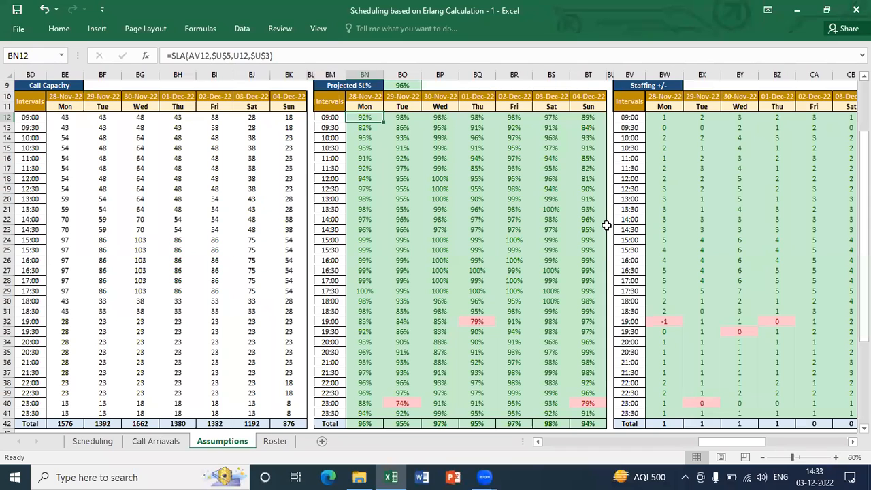
key(ctrl+Left)
key(ctrl+Left)
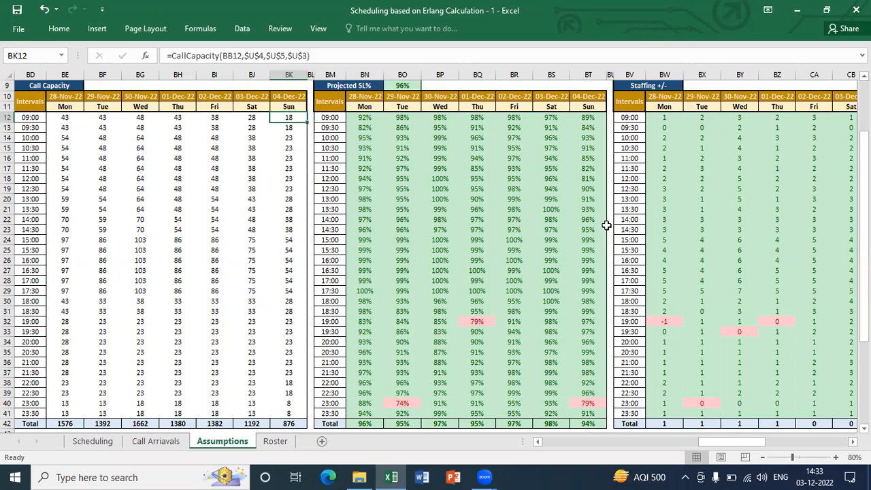
Examine the Projected Occupancy table's weekly average formula in CP9 and the Utilisation formula in CO12
key(ctrl+Right)
key(ctrl+Right)
key(ctrl+Right)
key(ctrl+Right)
key(ctrl+Right)
key(ctrl+Right)
key(ctrl+Right)
key(ctrl+Right)
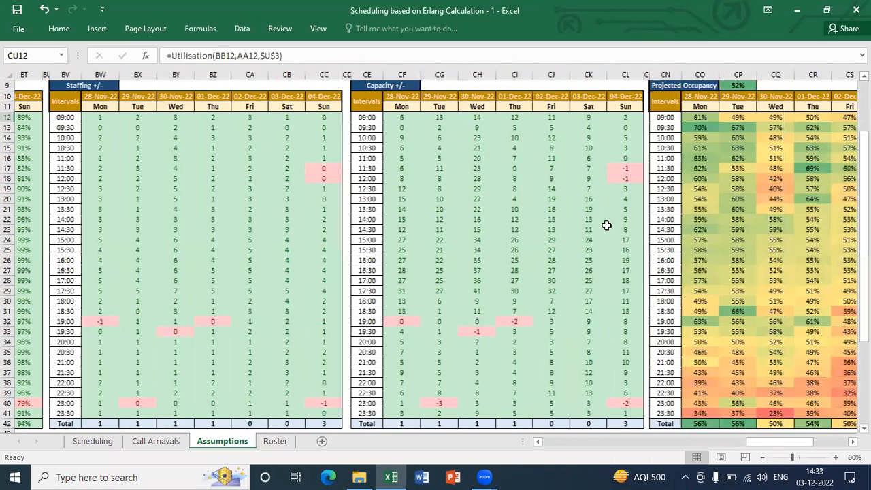
key(ctrl+Up)
key(Up)
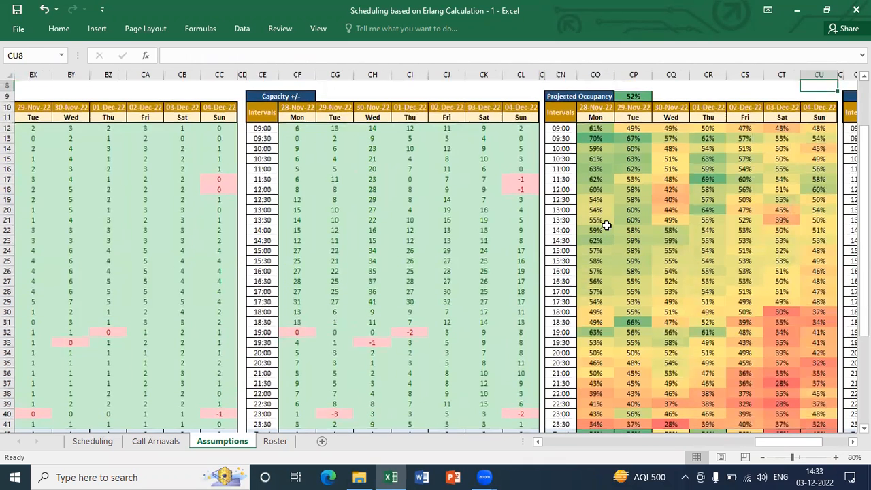
key(ctrl+Left)
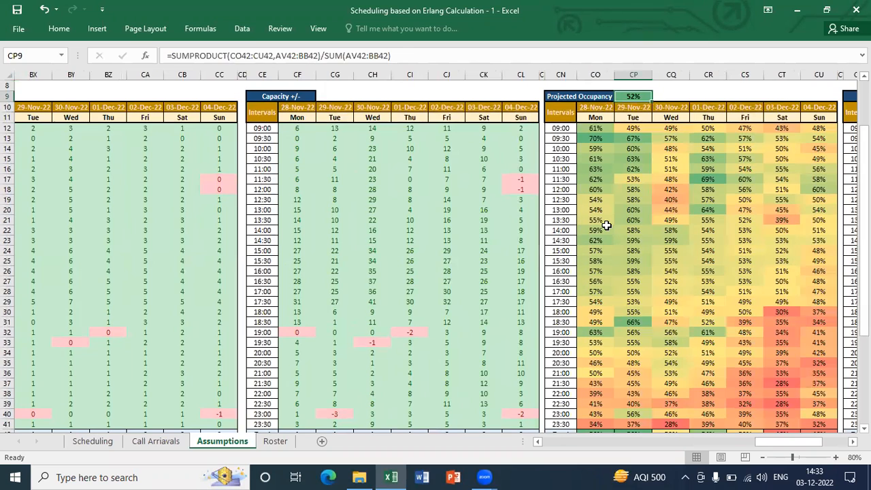
key(Down)
key(Down)
key(Down)
key(Left)
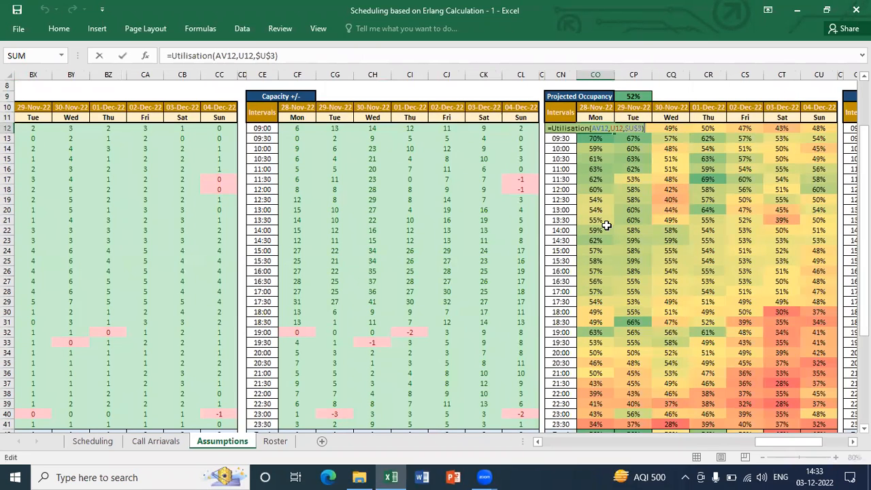
Clear the existing formulas from the Projected Occupancy table, CO12:CU41
key(ctrl+shift+Right)
key(ctrl+shift+Down)
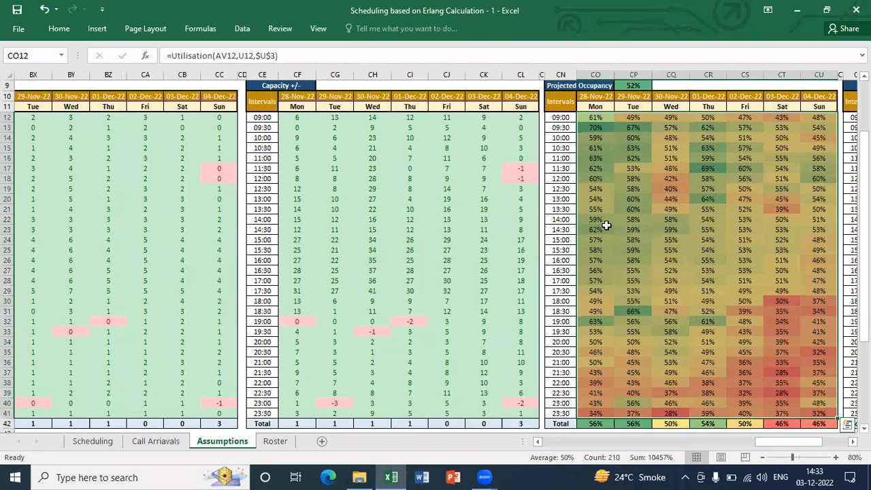
key(Delete)
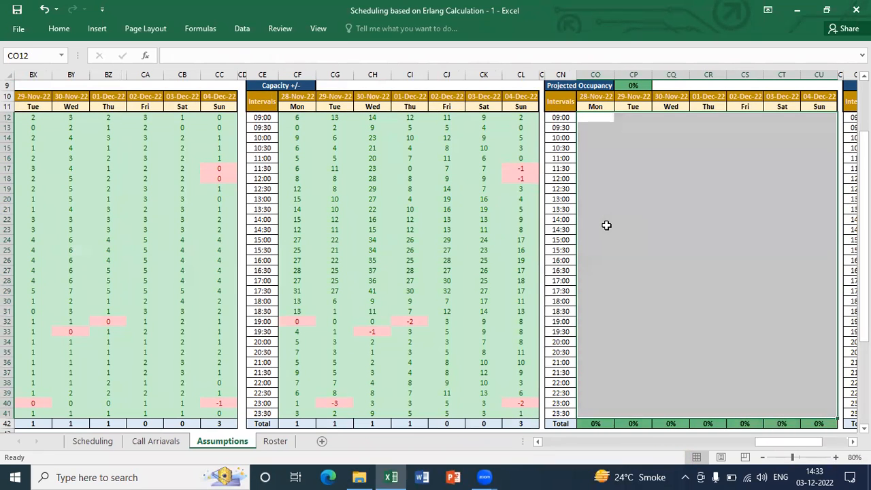
Start a Utilisation function in CO12 and open its function arguments
key(shift+BackSpace)
text(=uti)
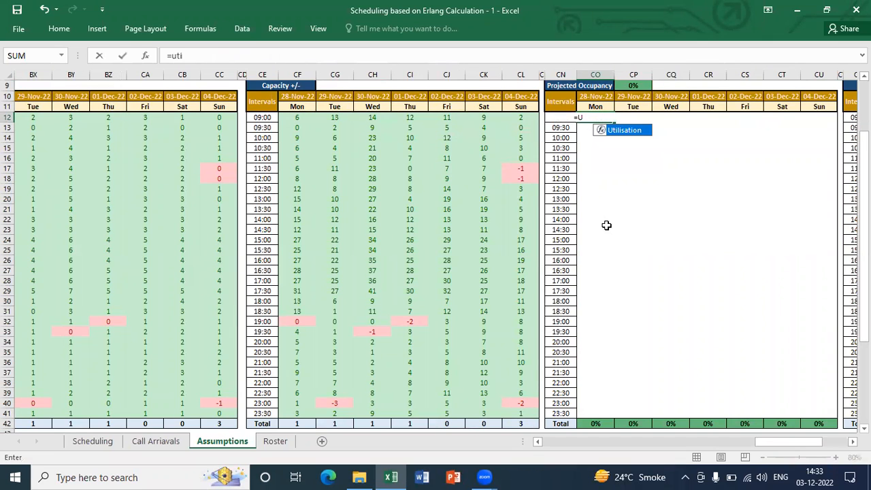
key(Tab)
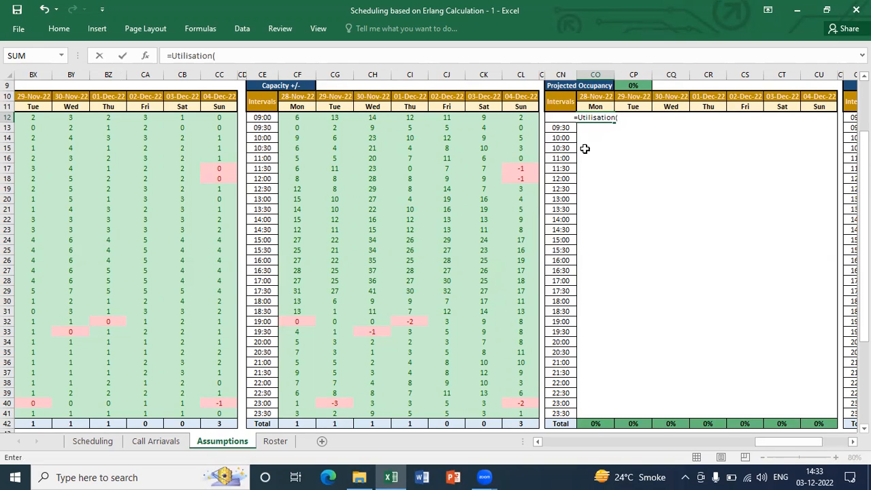
click(146, 56)
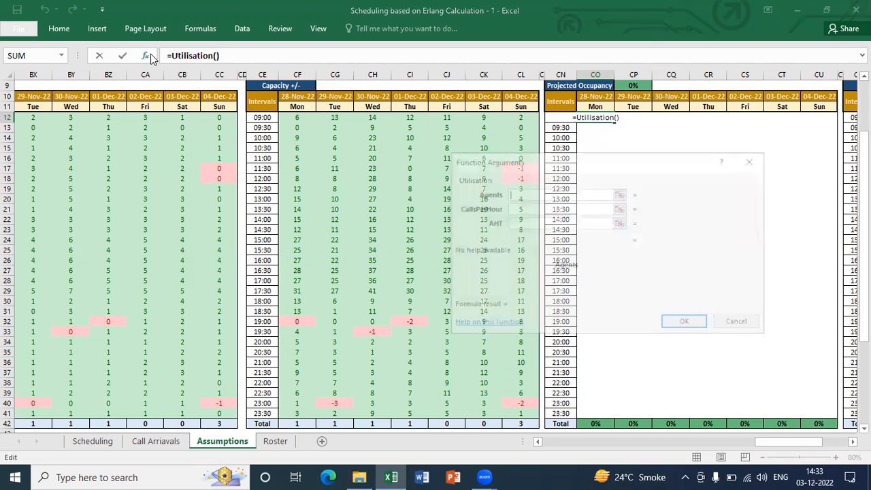
Set the Agents argument to AV12, Monday's 09:00 headcount in the Schedule post shrinkage table
click(300, 118)
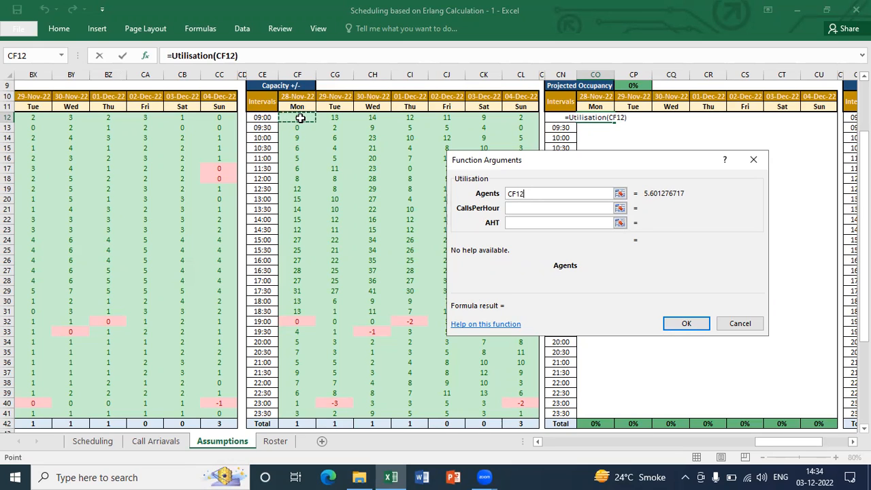
key(Down)
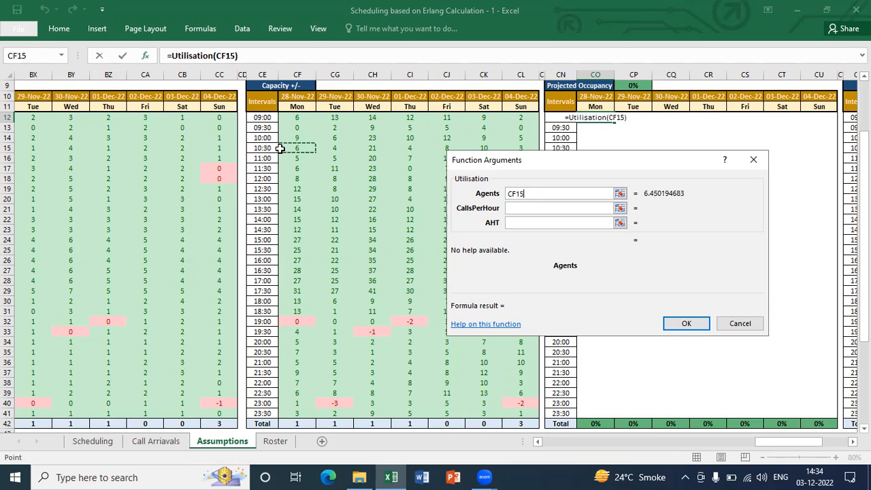
key(Down)
key(Up)
key(Up)
key(Left)
key(Left)
key(Left)
key(Left)
key(Left)
key(Left)
key(Left)
key(Left)
key(Left)
key(Left)
key(Left)
key(Left)
key(Left)
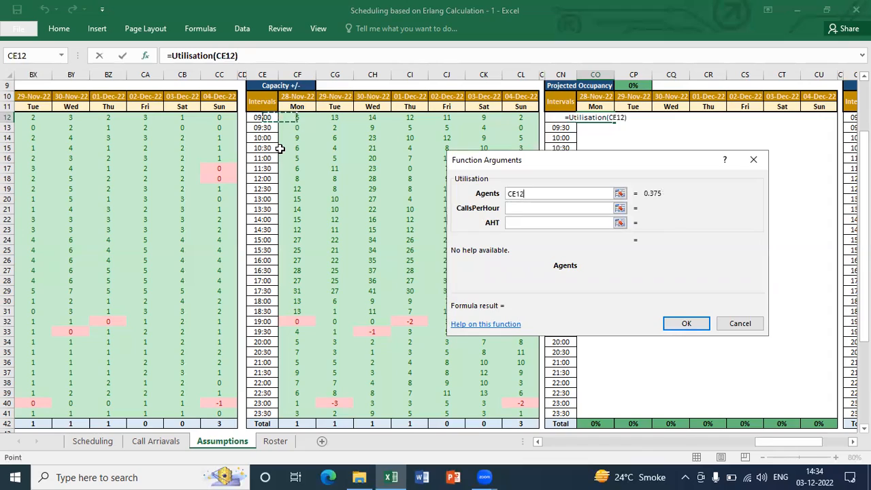
key(Left)
key(Left)
key(Left)
key(Left)
key(Left)
key(Left)
key(Left)
key(Left)
key(Left)
key(Left)
key(Left)
key(Left)
key(Left)
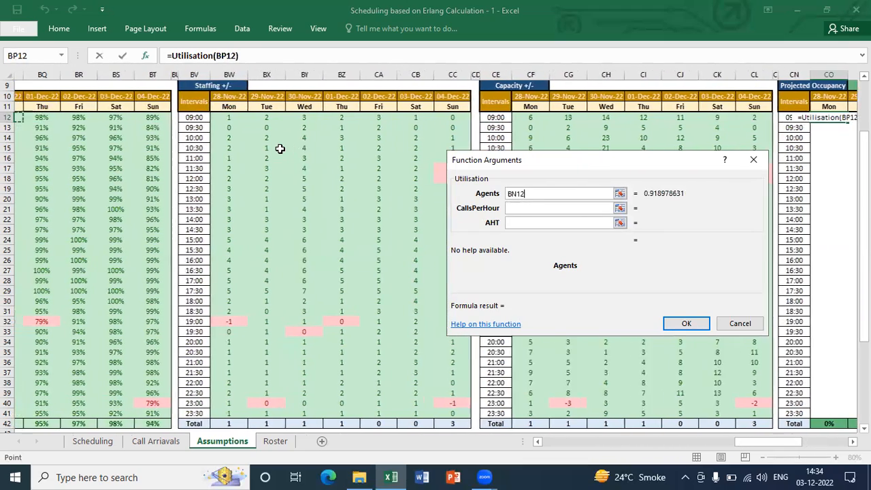
key(Left)
key(Left)
key(Left)
key(Left)
key(Left)
key(Left)
key(Left)
key(Left)
key(Left)
key(Left)
key(Left)
key(Left)
key(Left)
key(Left)
key(Left)
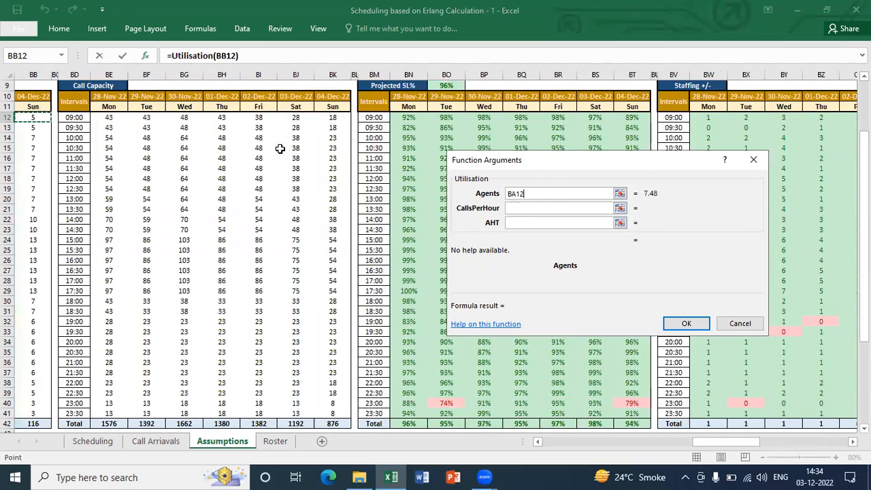
key(Right)
key(Right)
key(Right)
key(Right)
key(Right)
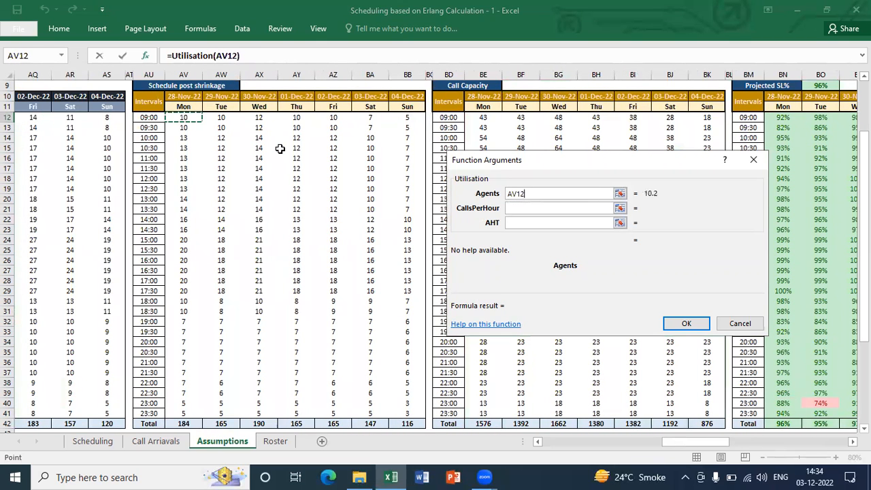
Set the CallsPerHour argument to U12, Monday's 09:00 call volume in the Forecast table
click(526, 206)
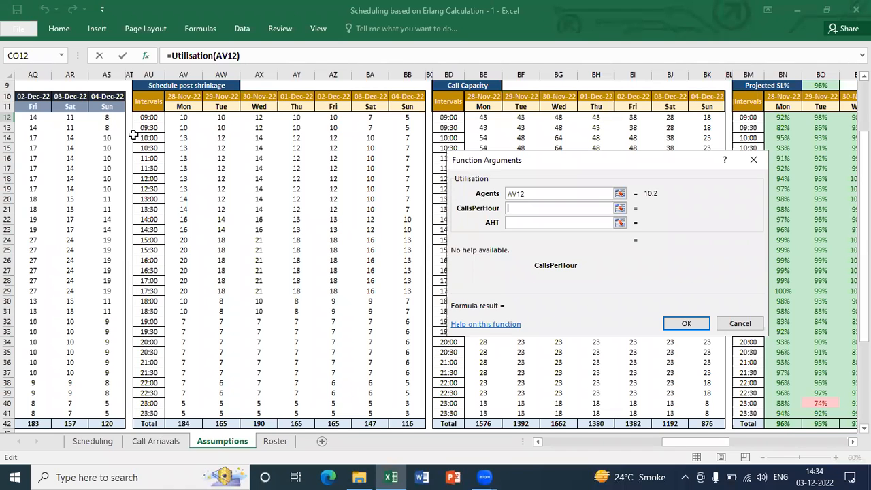
click(102, 118)
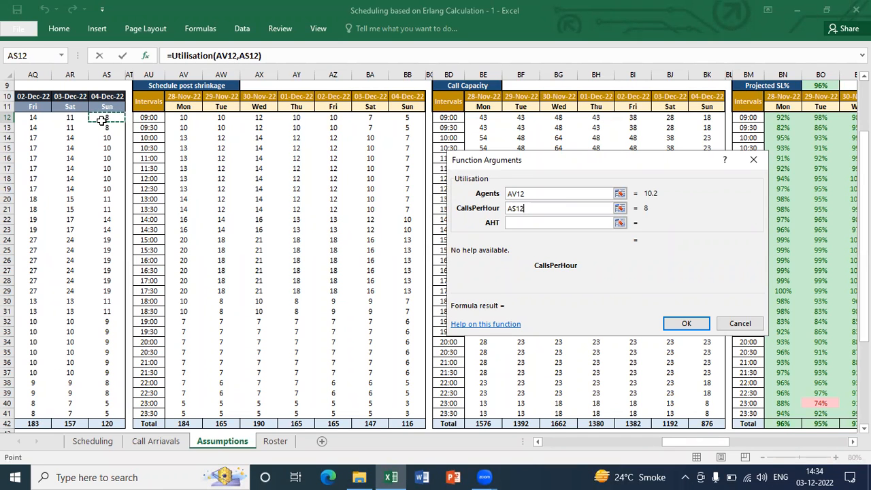
key(Left)
key(Left)
key(Left)
key(Left)
key(Left)
key(Left)
key(Left)
key(Left)
key(Left)
key(Left)
key(Left)
key(Left)
key(Left)
key(Left)
key(Left)
key(Left)
key(Left)
key(Left)
key(Left)
key(Left)
key(Left)
key(Left)
key(Left)
key(Left)
key(Left)
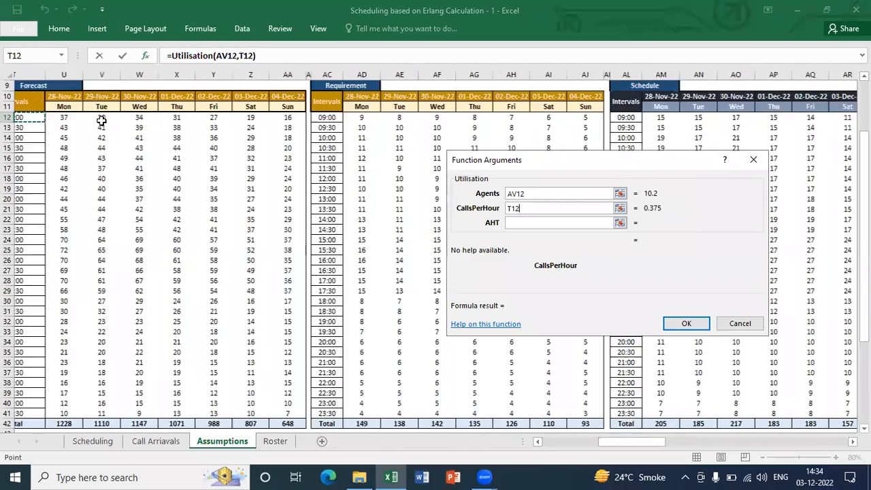
key(Right)
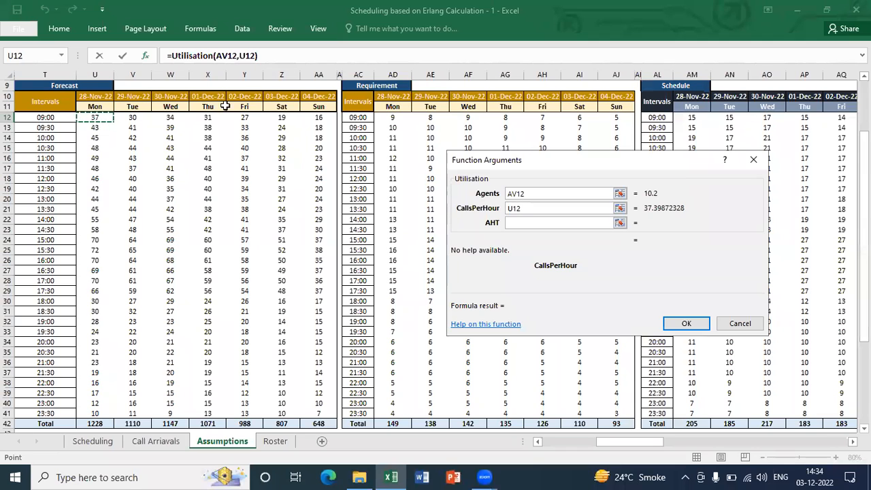
Set the AHT argument to the absolute reference $U$3 from the Assumptions block and complete the Utilisation formula in CO12
click(516, 223)
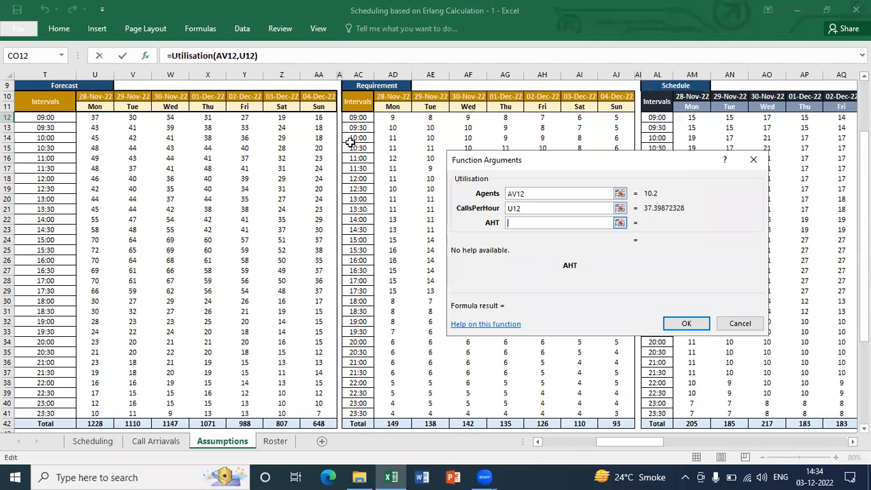
click(295, 122)
key(Up)
key(Up)
key(Up)
key(Up)
key(Up)
key(Up)
key(Up)
key(Up)
key(Up)
key(Up)
key(Up)
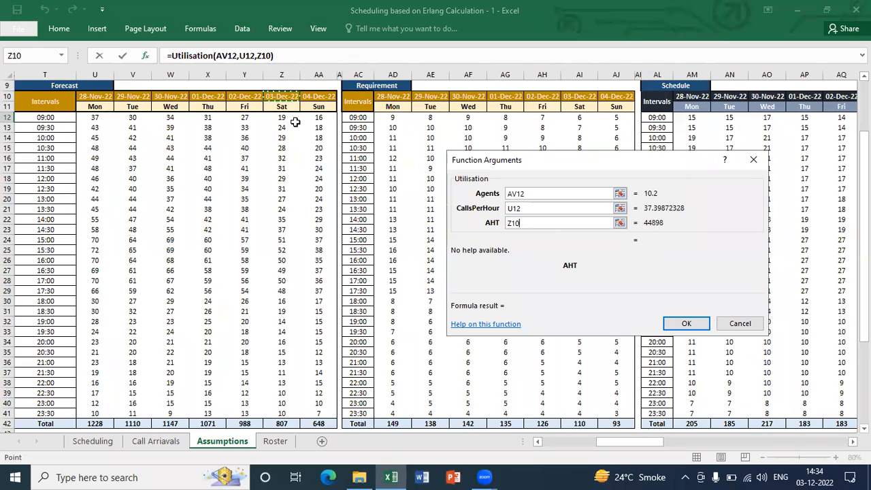
key(Left)
key(Left)
key(Left)
key(Left)
key(Left)
key(Left)
key(Down)
key(Down)
key(Right)
key(F4)
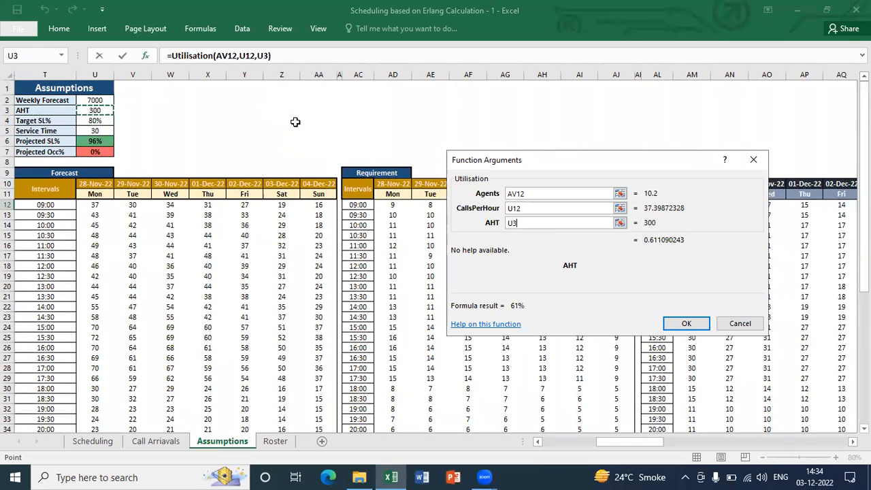
key(Return)
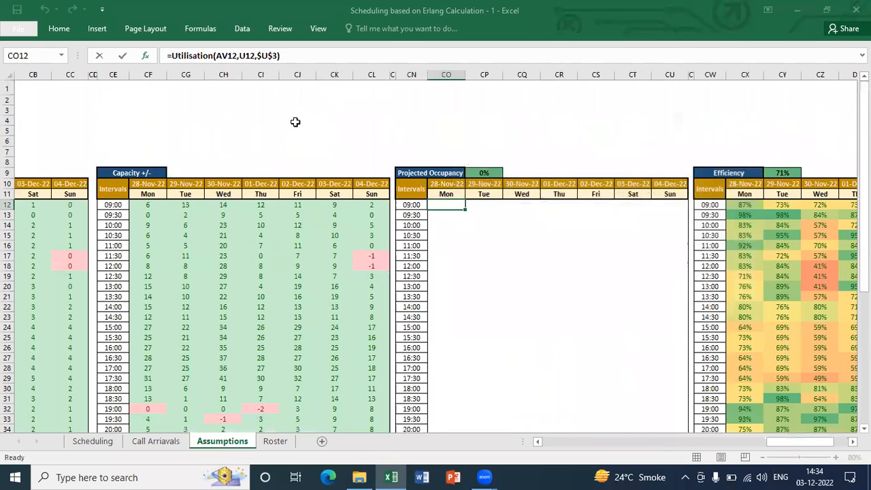
Copy the Utilisation formula from CO12 to the whole Projected Occupancy table, CO12:CU41
key(ctrl+c)
key(Left)
key(ctrl+Down)
key(Right)
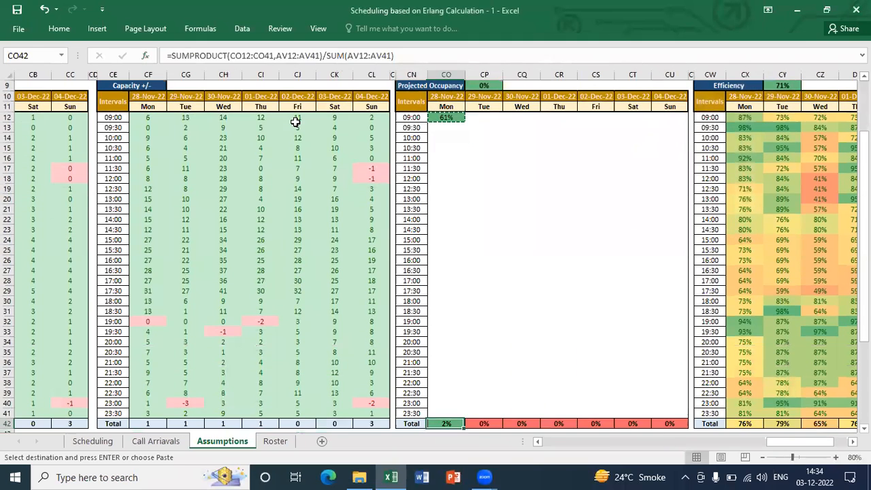
key(Up)
key(ctrl+shift+Up)
key(shift+Right)
key(shift+Right)
key(shift+Right)
key(shift+Right)
key(shift+Right)
key(shift+Right)
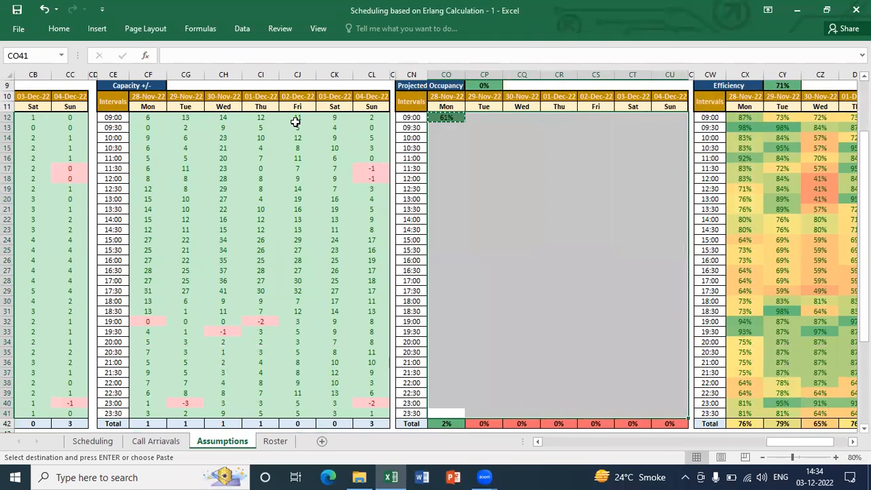
key(ctrl+v)
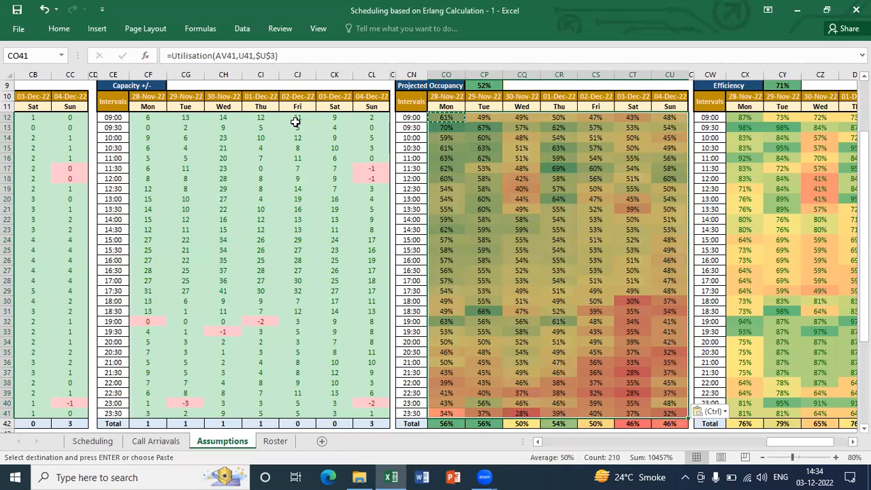
key(Escape)
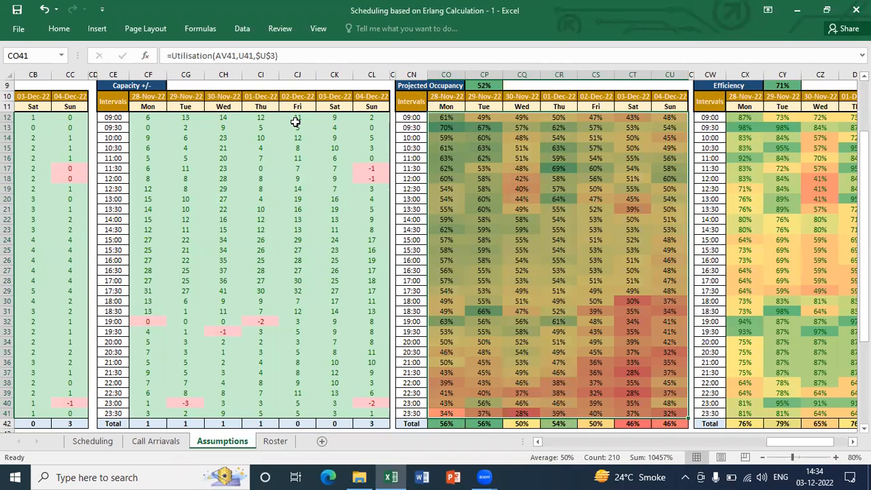
Review the filled Projected Occupancy table from its heading through all intervals and days, CO12:CU41
key(ctrl+Up)
key(Up)
key(Up)
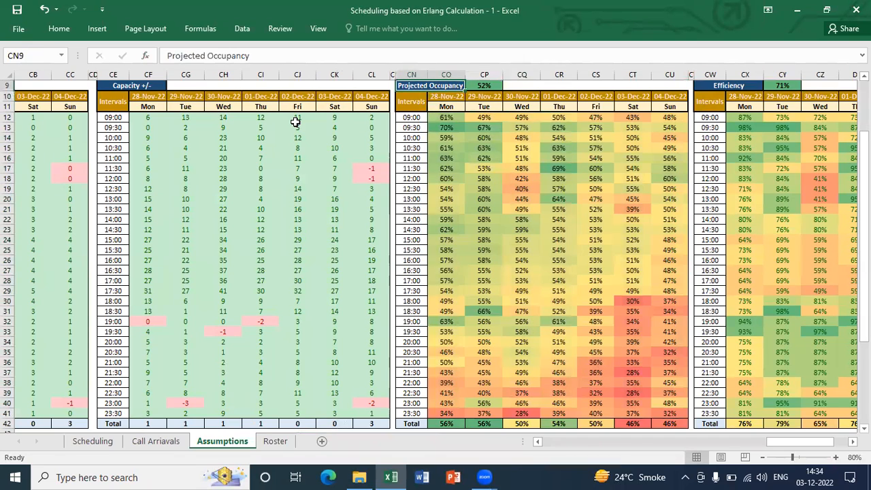
key(Down)
key(Down)
key(Down)
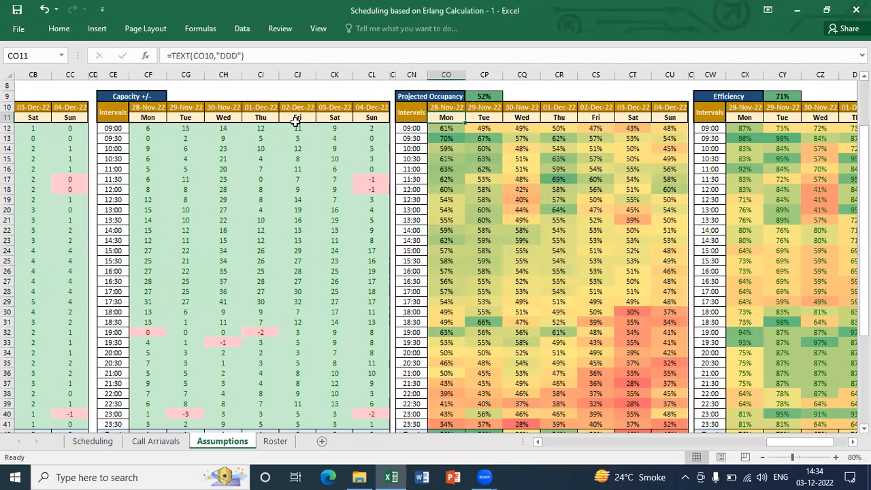
key(Down)
key(ctrl+shift+Down)
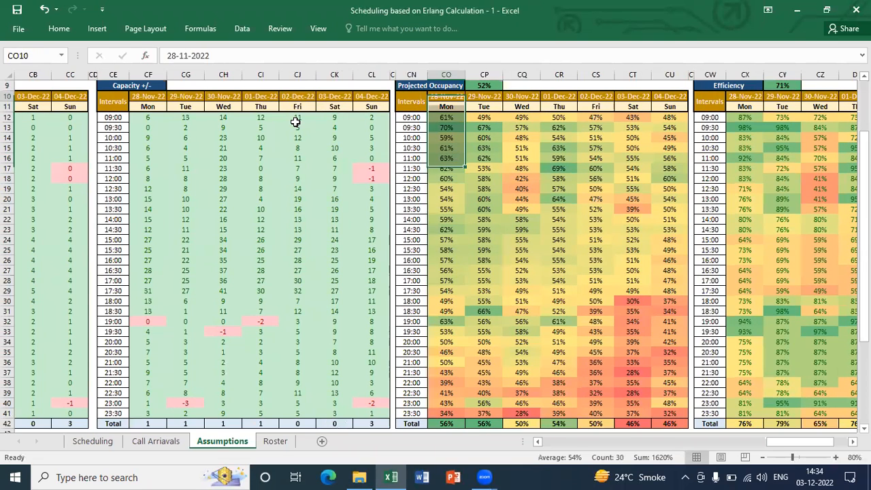
key(ctrl+shift+Right)
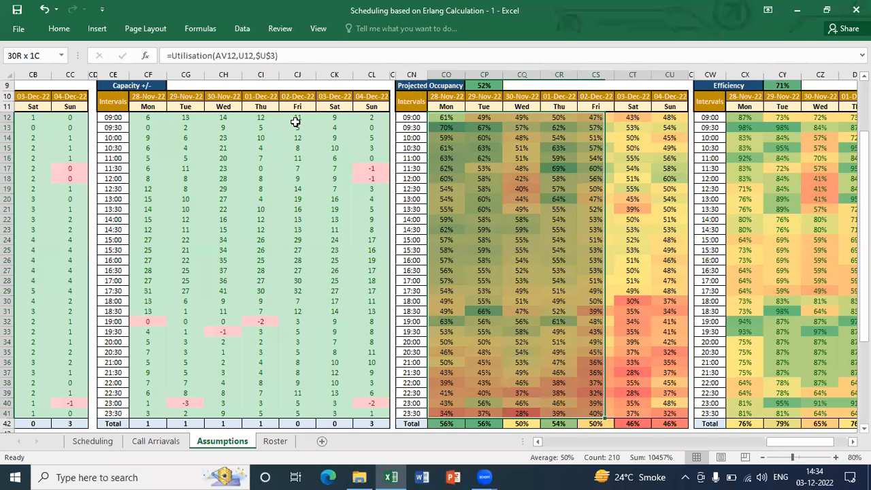
key(Up)
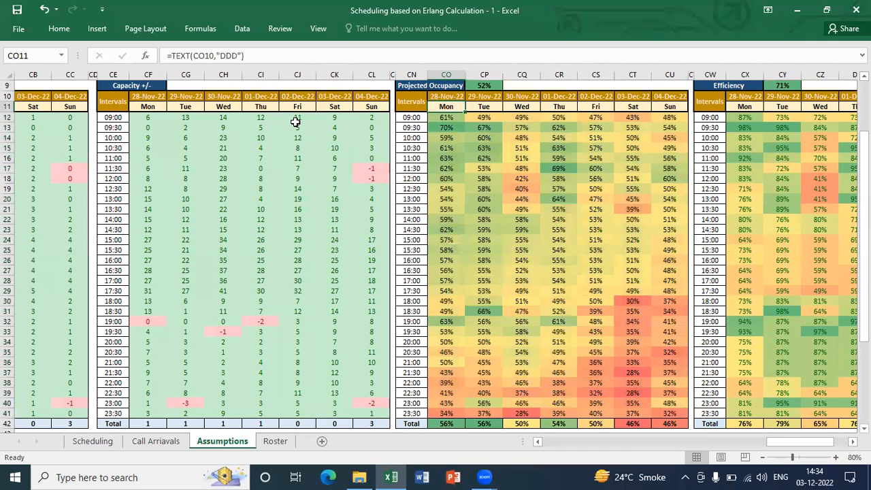
key(Down)
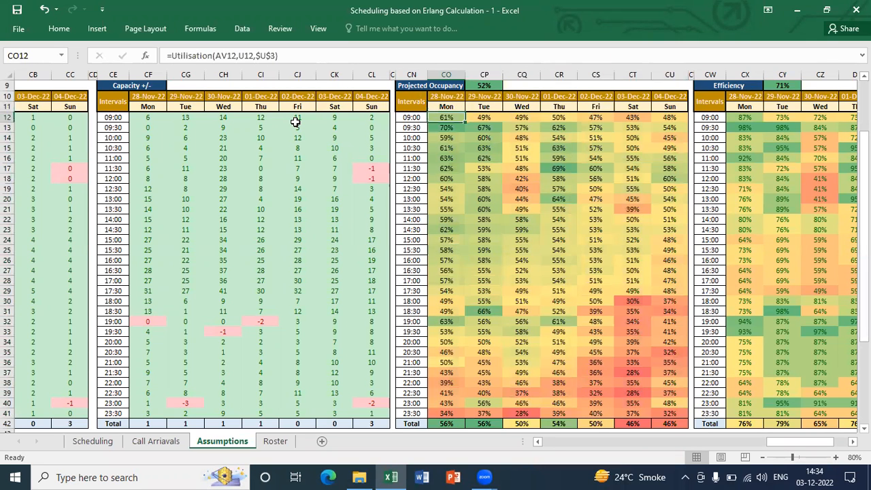
Hide the Staffing +/- and Capacity +/- table columns, BV through CL, so Projected SL% sits beside Projected Occupancy
key(ctrl+Left)
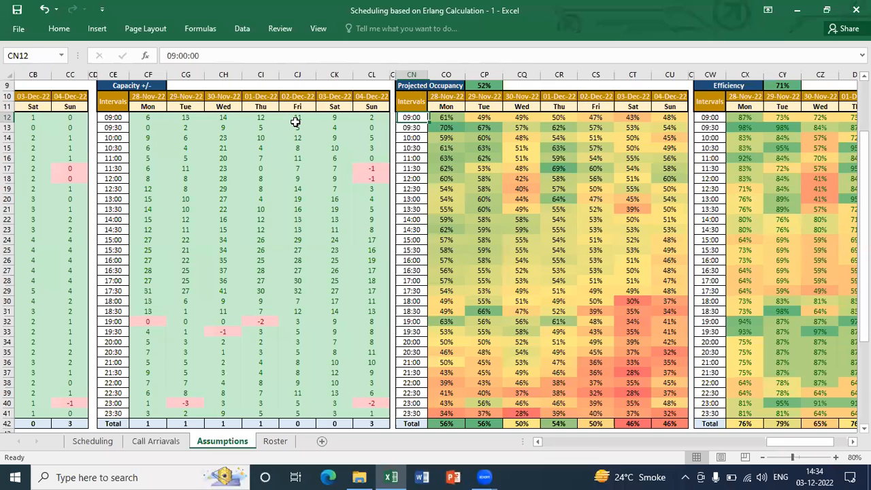
key(ctrl+Left)
key(ctrl+shift+Left)
key(shift+Left)
key(shift+Left)
key(shift+Left)
key(shift+Left)
key(shift+Left)
key(shift+Left)
key(shift+Left)
key(shift+Left)
key(shift+Left)
key(shift+Left)
key(shift+Left)
key(shift+Left)
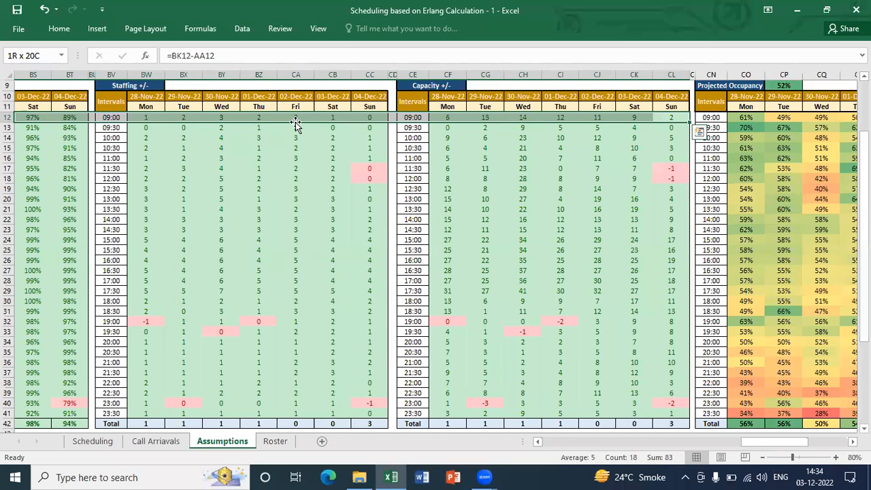
key(shift+Right)
key(shift+Right)
key(shift+Right)
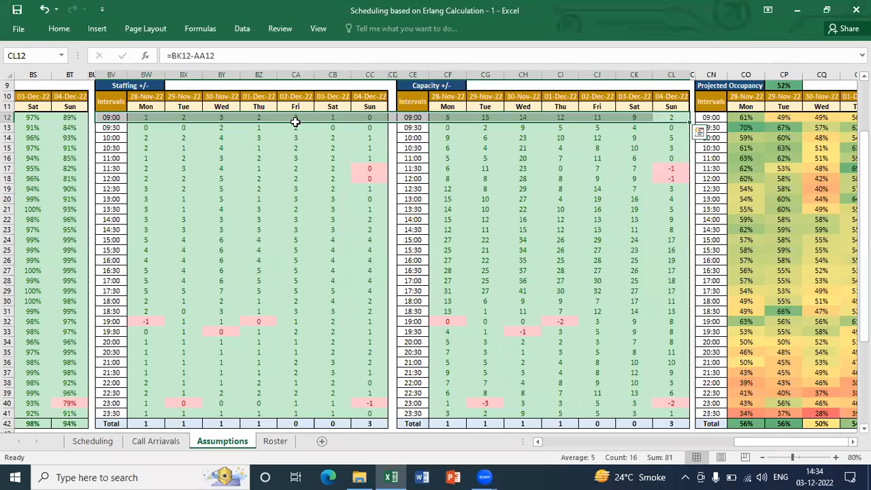
key(ctrl+0)
key(Right)
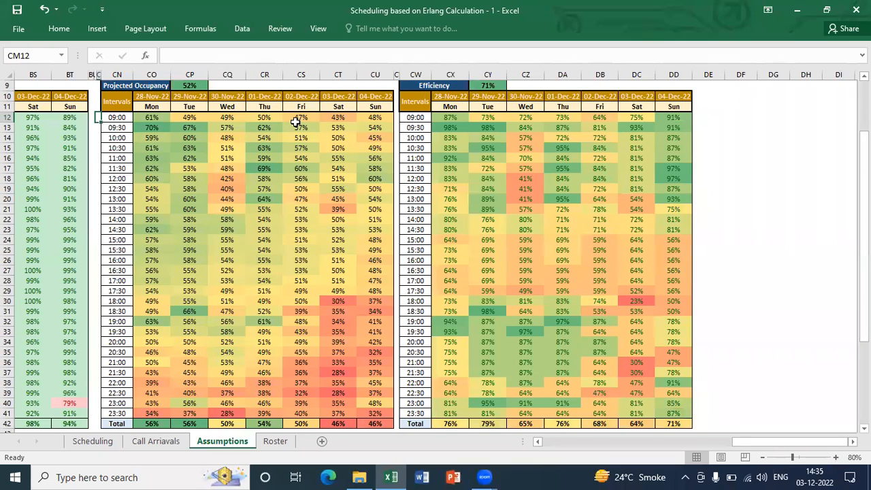
Compare Monday's 09:00 projected service level in BN12 with its projected occupancy in CO12
key(Left)
key(Left)
key(Left)
key(Left)
key(Left)
key(Left)
key(Left)
key(Left)
key(Left)
key(Right)
key(Right)
key(Left)
key(Right)
key(Right)
key(Left)
key(Left)
key(Left)
key(Right)
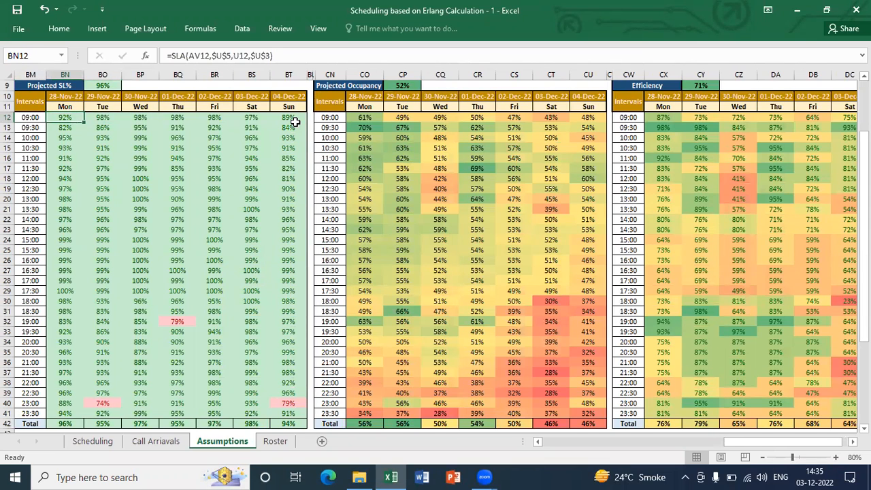
key(Right)
key(Right)
key(Right)
key(Right)
key(Right)
key(Right)
key(Right)
key(Right)
key(Right)
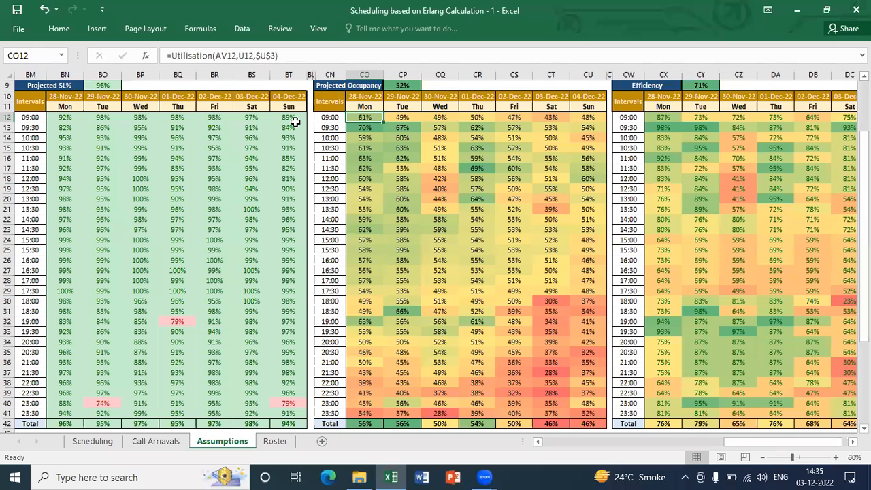
Check Monday's 09:30 occupancy against its service level, and compare the other days' 09:00 values in both tables
key(Down)
key(Left)
key(Left)
key(Left)
key(Left)
key(Left)
key(Left)
key(Left)
key(Left)
key(Left)
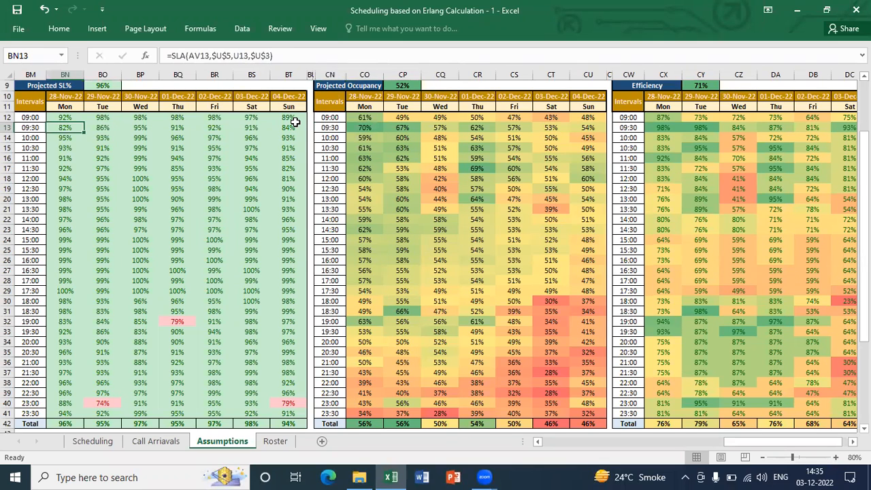
key(Up)
key(Right)
key(Right)
key(Right)
key(Right)
key(Right)
key(Right)
key(Right)
key(Right)
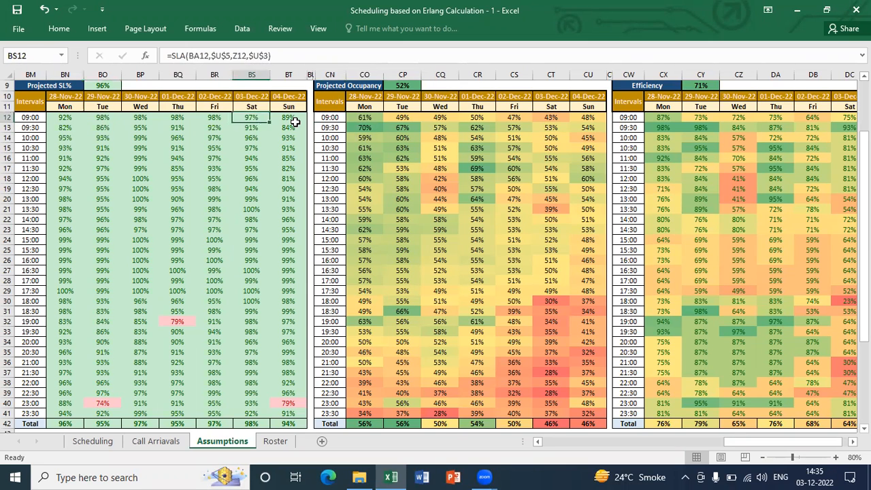
key(Right)
key(Right)
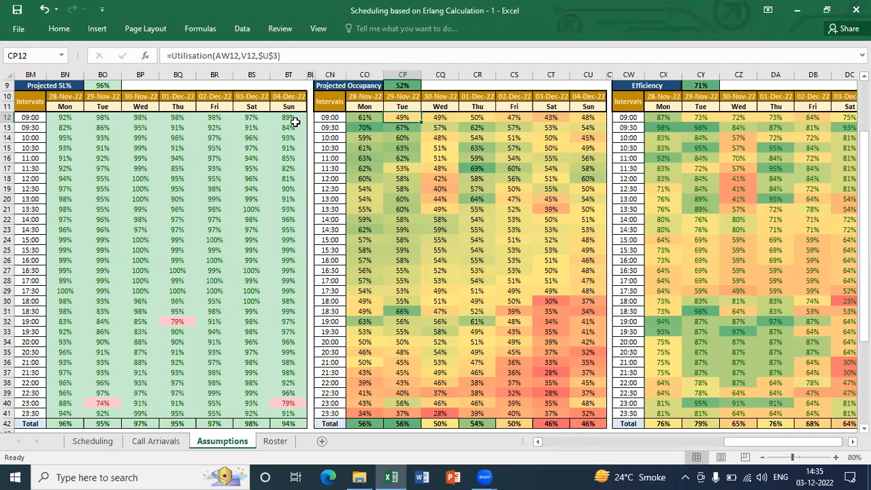
Compare service level and occupancy across the week for the 23:00 interval in row 40
key(ctrl+Down)
key(Up)
key(Up)
key(Left)
key(Left)
key(Left)
key(Left)
key(Right)
key(Right)
key(Right)
key(Right)
key(Right)
key(Right)
key(Right)
key(Right)
key(Right)
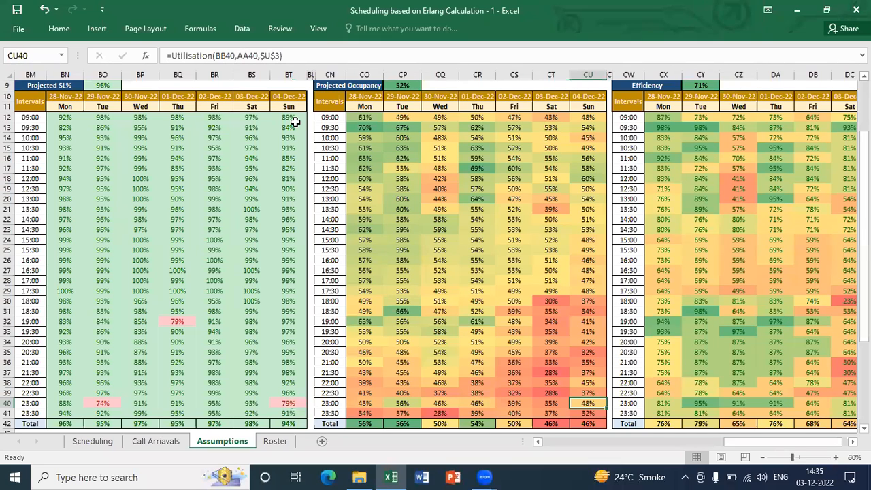
Compare the 22:30 interval in row 39 across the Projected Occupancy and Projected SL% tables
key(Up)
key(Left)
key(Left)
key(Left)
key(Left)
key(Left)
key(Left)
key(Left)
key(Left)
key(Left)
key(Left)
key(Left)
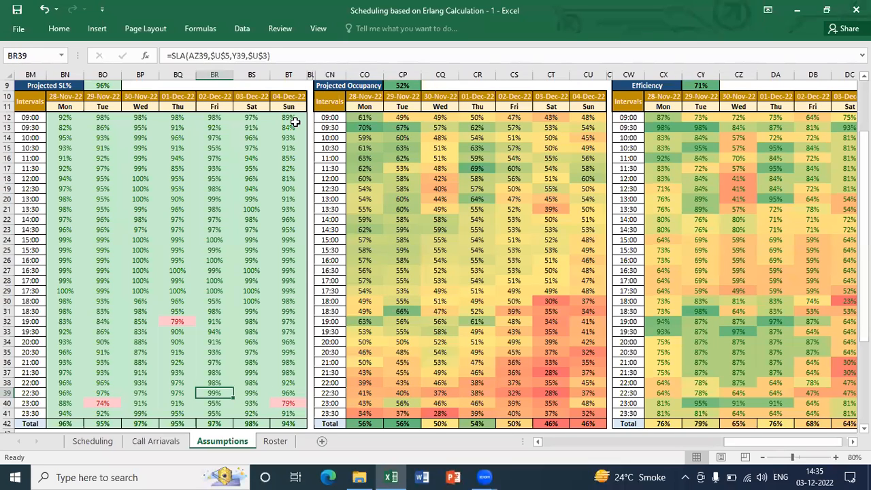
key(Left)
key(Left)
key(Left)
key(Left)
key(Left)
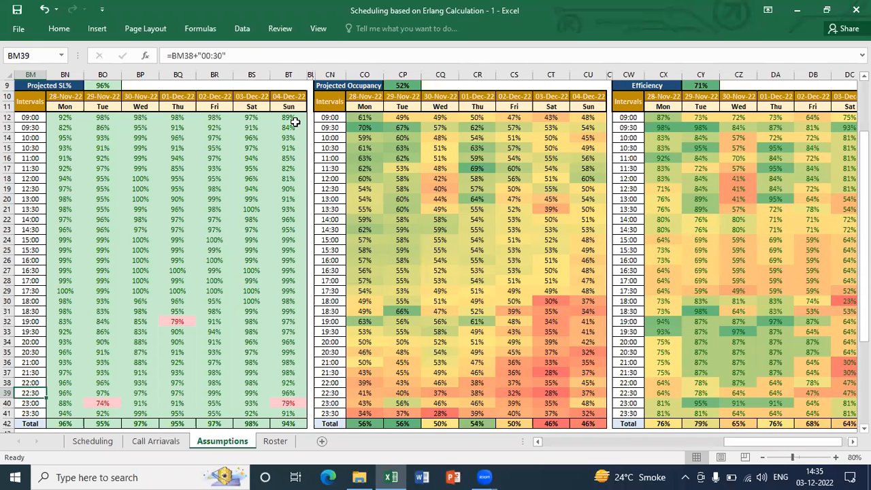
key(ctrl+Right)
key(ctrl+Right)
key(ctrl+Right)
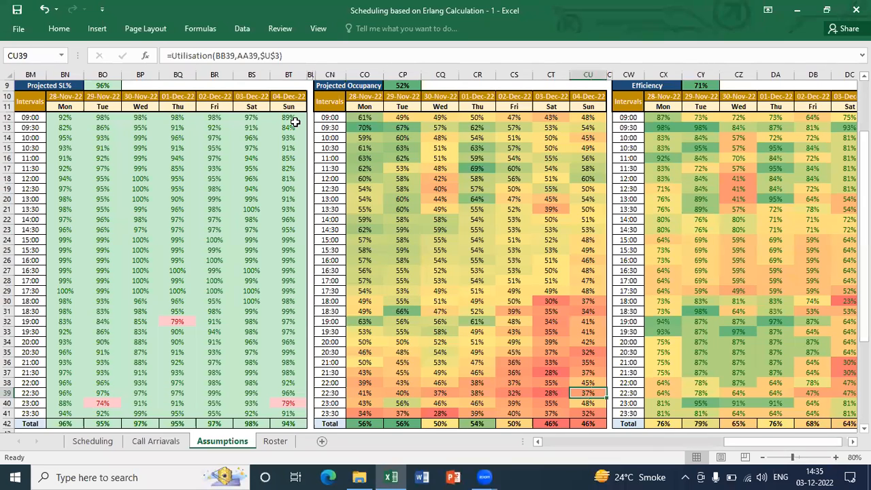
Inspect Sunday's 09:00 Utilisation formula in CU12 and Monday's 09:00 SLA formula in BN12
key(ctrl+Up)
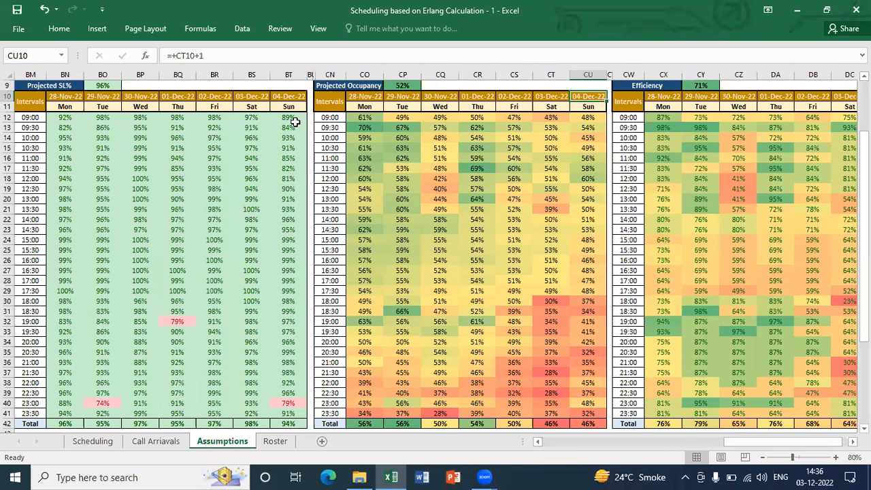
key(Down)
key(Down)
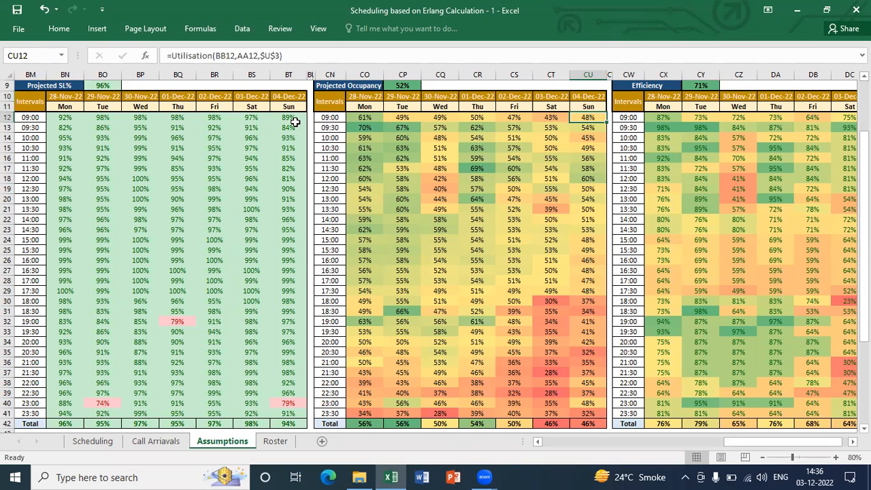
key(ctrl+Left)
key(ctrl+Left)
key(ctrl+Left)
key(Right)
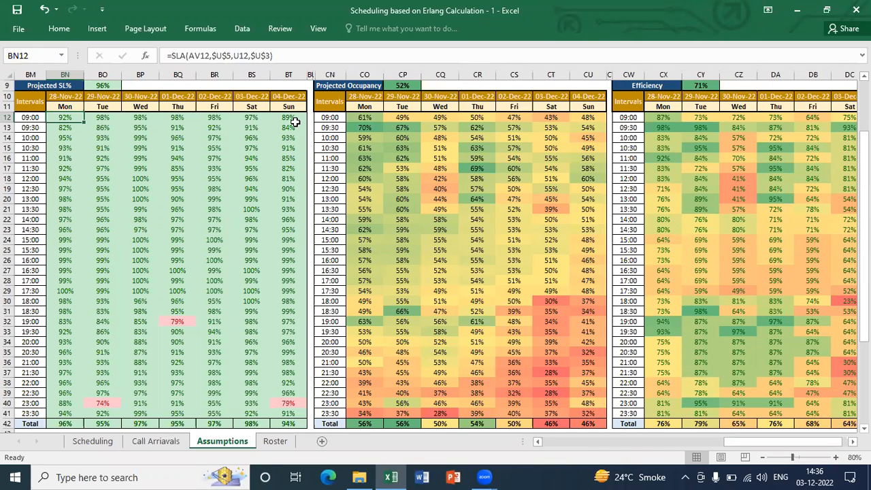
Review the Call Capacity table and inspect Monday's 09:00 formula in the Schedule post shrinkage table
key(ctrl+Left)
key(ctrl+Left)
key(ctrl+Right)
key(ctrl+Left)
key(ctrl+Left)
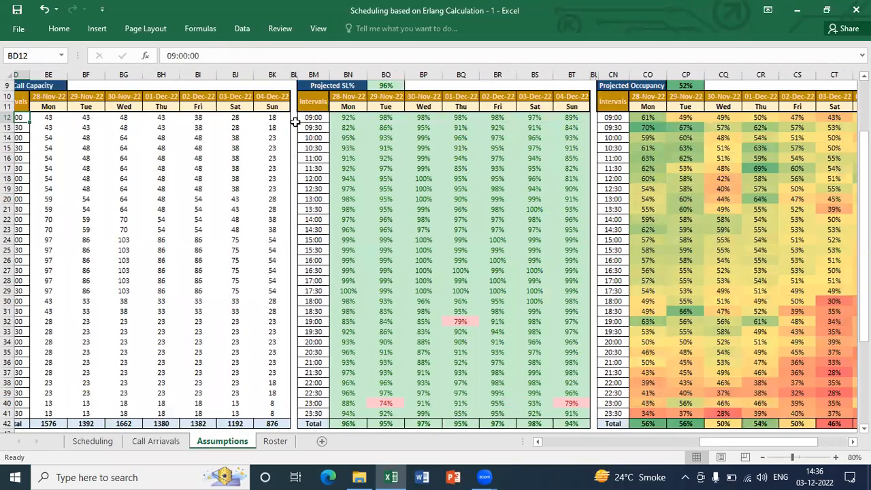
key(ctrl+Left)
key(ctrl+Left)
key(Right)
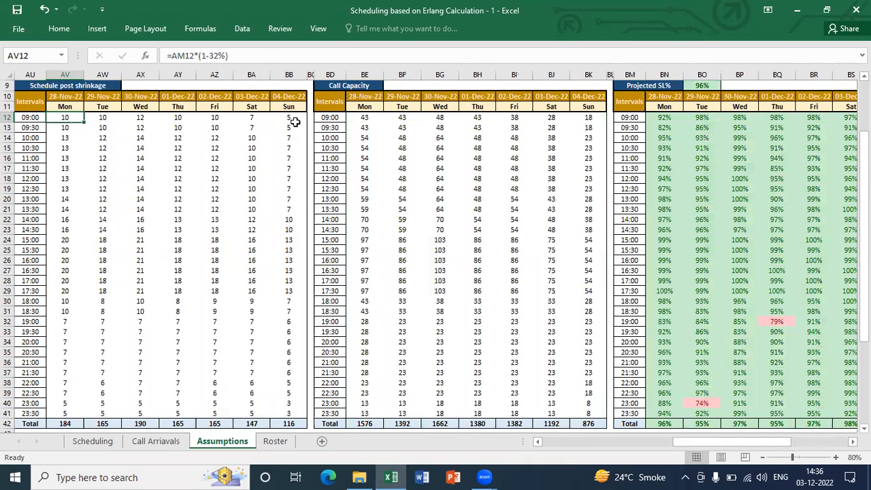
Review the Schedule table and inspect Monday's 09:00 Agents formula in the Requirement table
key(ctrl+Left)
key(ctrl+Left)
key(ctrl+Left)
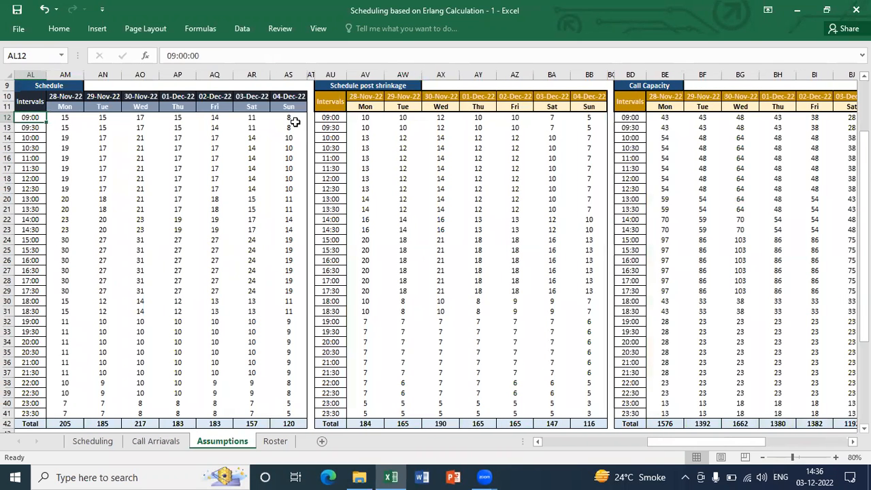
key(ctrl+Left)
key(ctrl+Left)
key(Right)
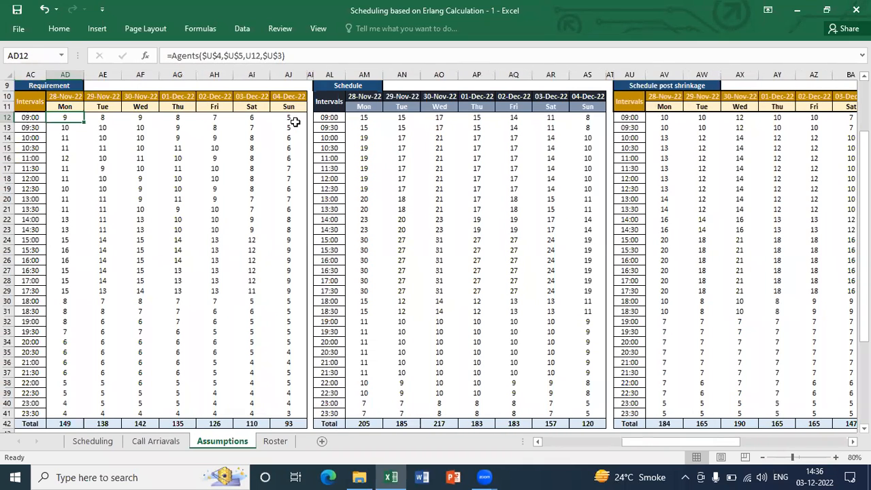
Inspect Sunday's 09:00 CallCapacity formula in BK12 and the matching Utilisation formula in CU12
key(ctrl+Right)
key(Right)
key(Right)
key(Right)
key(ctrl+Right)
key(ctrl+Right)
key(ctrl+Right)
key(ctrl+Right)
key(ctrl+Right)
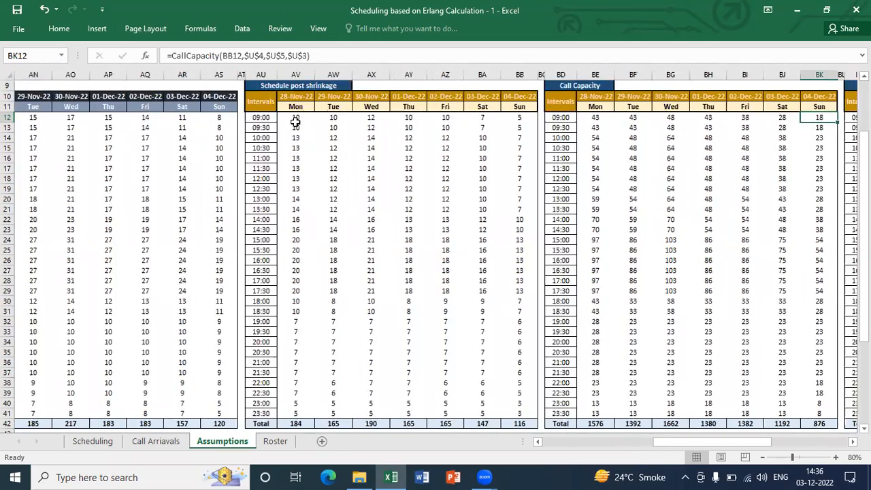
key(ctrl+Right)
key(ctrl+Right)
key(ctrl+Right)
key(ctrl+Right)
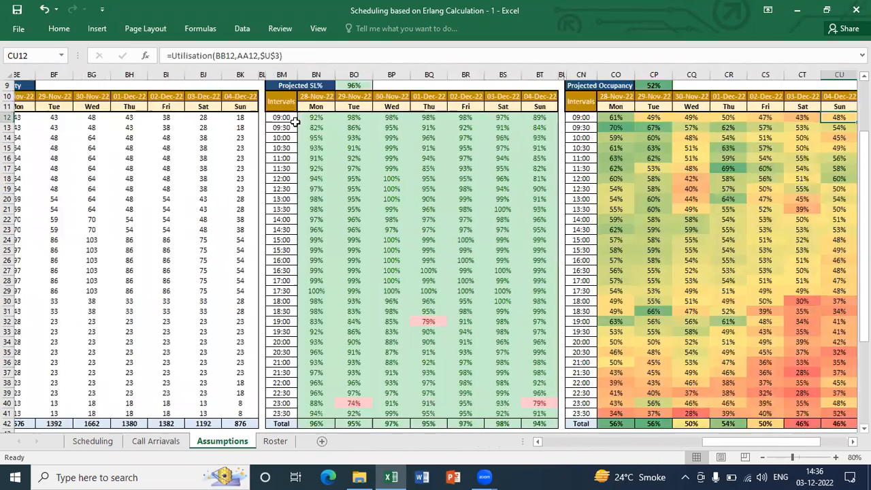
Unhide the columns between the Projected SL% and Projected Occupancy tables
key(ctrl+Left)
key(ctrl+Left)
key(Right)
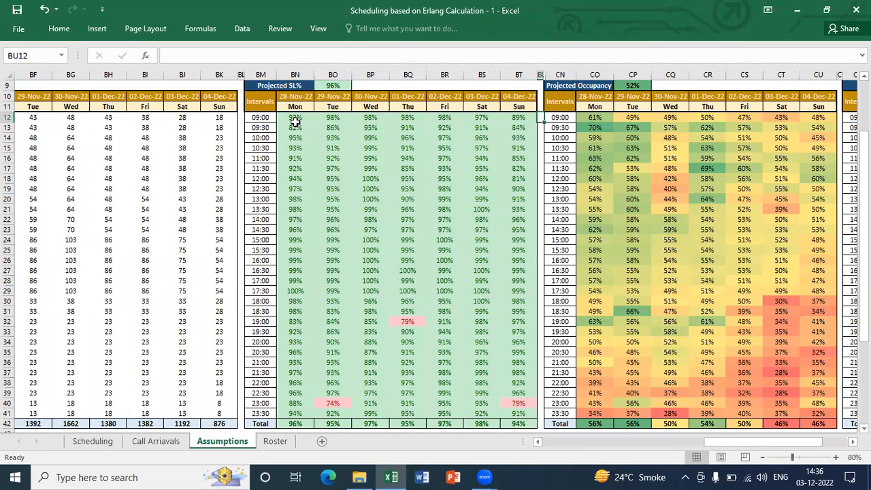
key(shift+Right)
key(shift+Right)
key(ctrl+shift+Down)
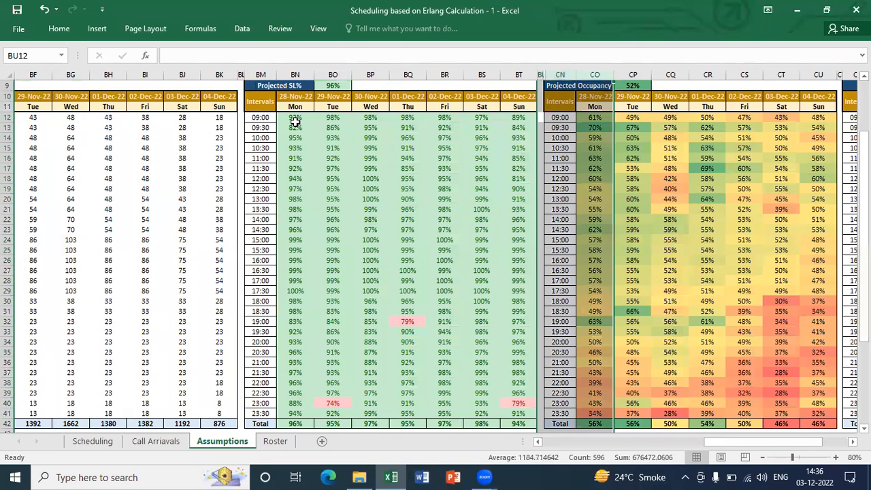
key(shift+F10)
key(u)
Examine the 09:00 row of the Staffing +/- table from Monday to Thursday, including the formula in BW12
key(Right)
key(Right)
key(Left)
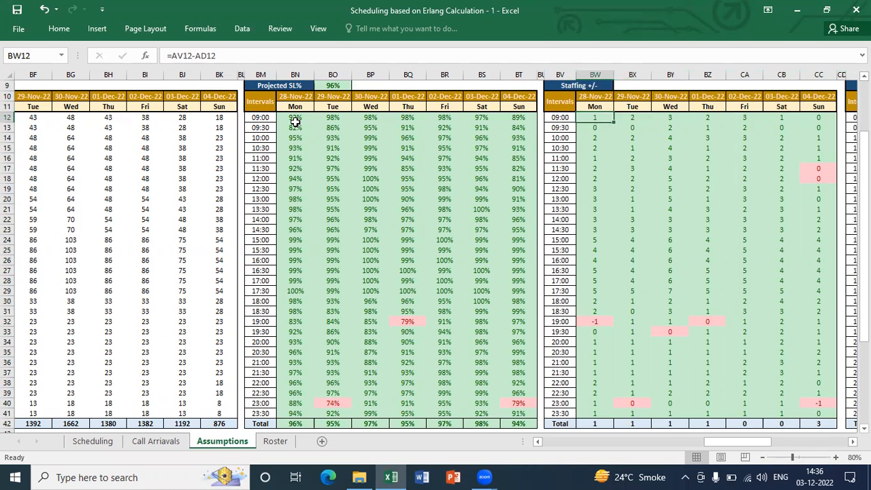
key(shift+Right)
key(Right)
key(Left)
key(shift+Right)
key(shift+Right)
key(shift+Right)
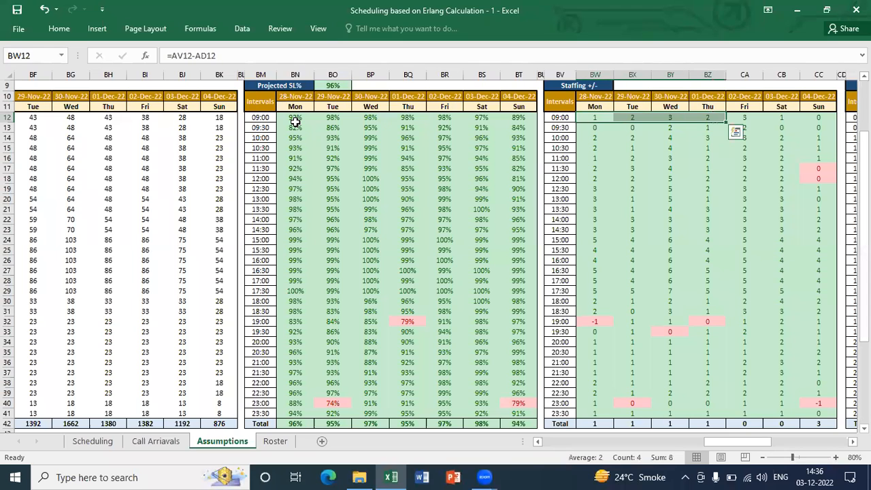
key(Right)
key(Left)
key(shift+Right)
key(shift+Right)
key(shift+Right)
key(shift+Right)
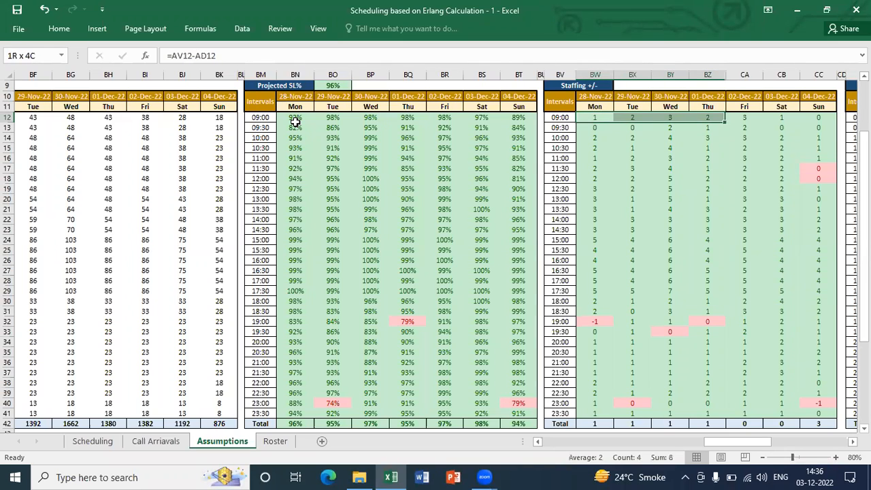
key(Right)
key(Right)
key(Right)
key(Right)
key(Right)
key(Right)
key(Right)
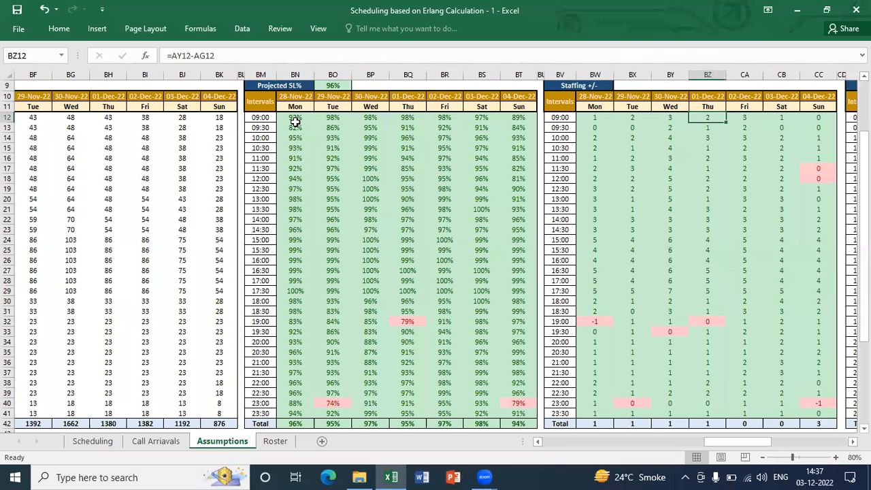
Compare the 09:00 formulas in the Capacity +/- table with Monday's and Sunday's Staffing +/- formulas
key(Right)
key(Right)
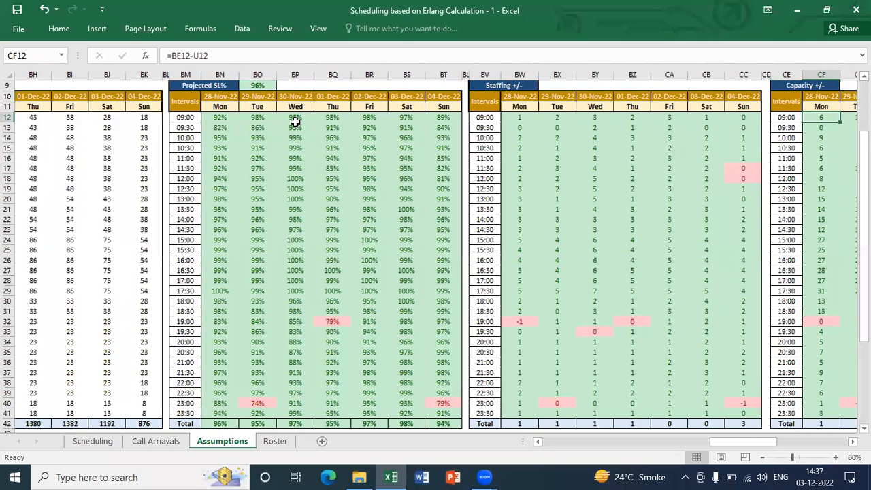
key(Left)
key(Left)
key(Left)
key(Left)
key(Left)
key(Left)
key(Left)
key(Left)
key(Left)
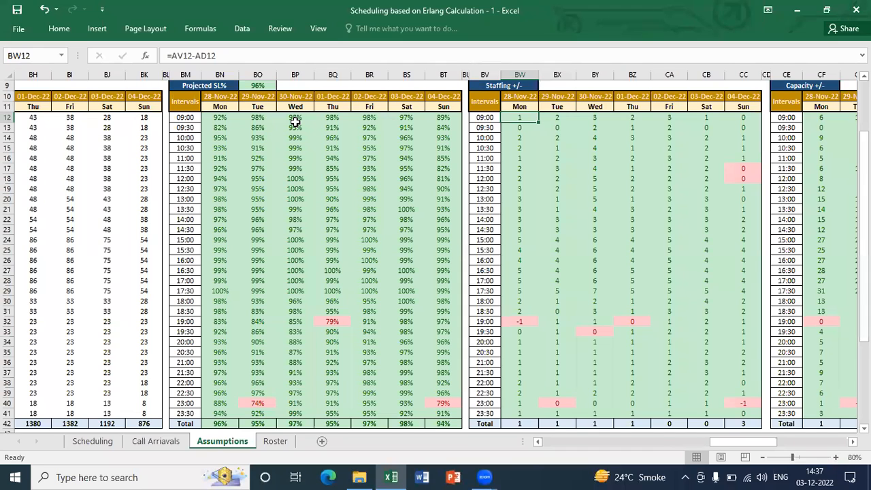
key(ctrl+Right)
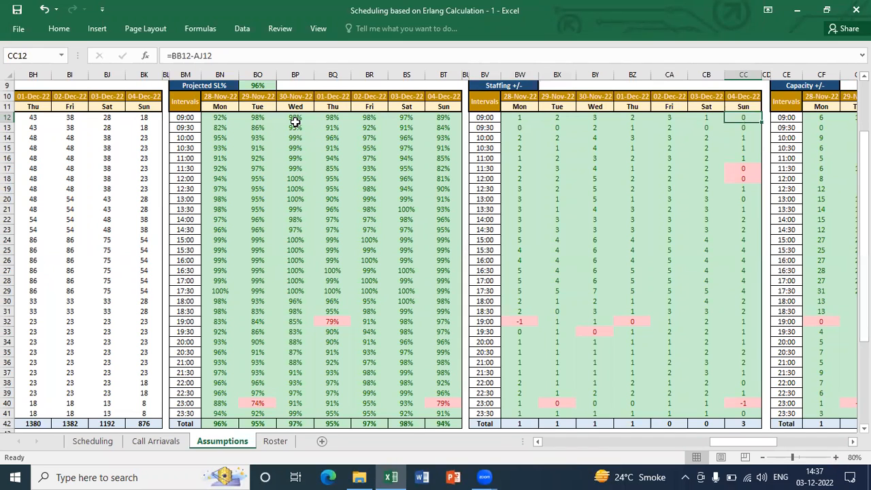
key(Right)
key(Right)
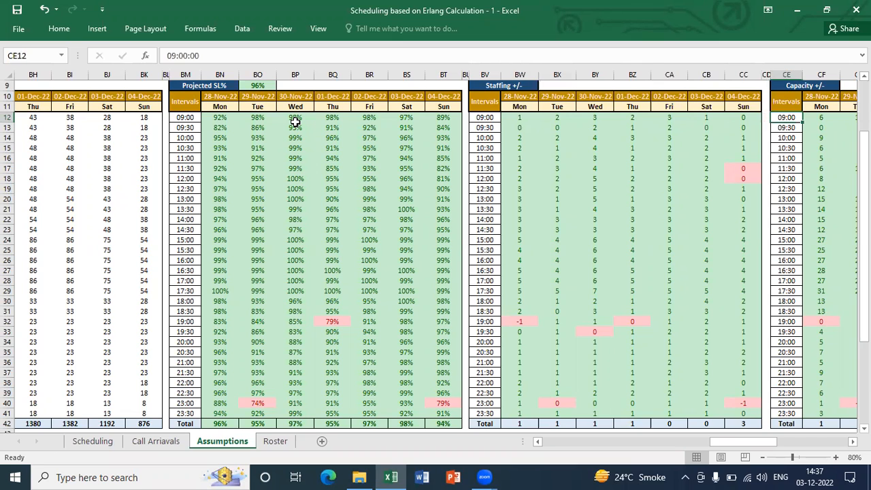
key(Left)
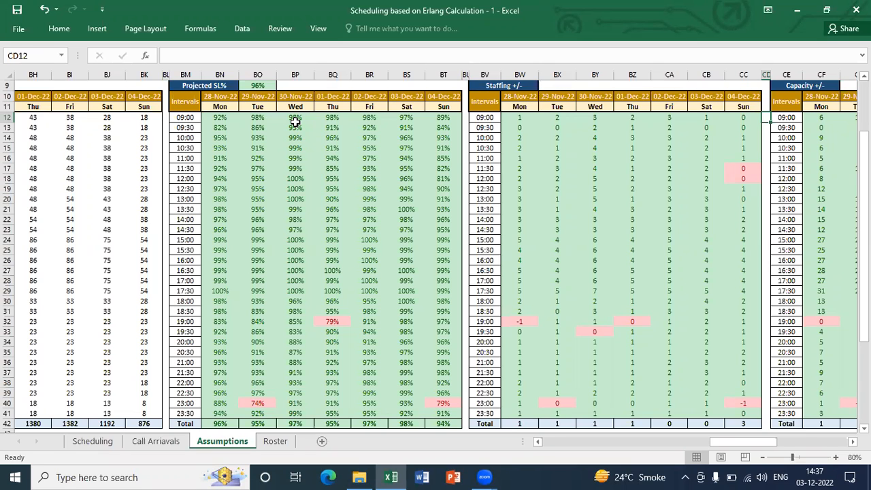
key(Right)
key(Right)
key(Right)
key(Right)
key(Right)
key(Right)
key(Right)
key(Right)
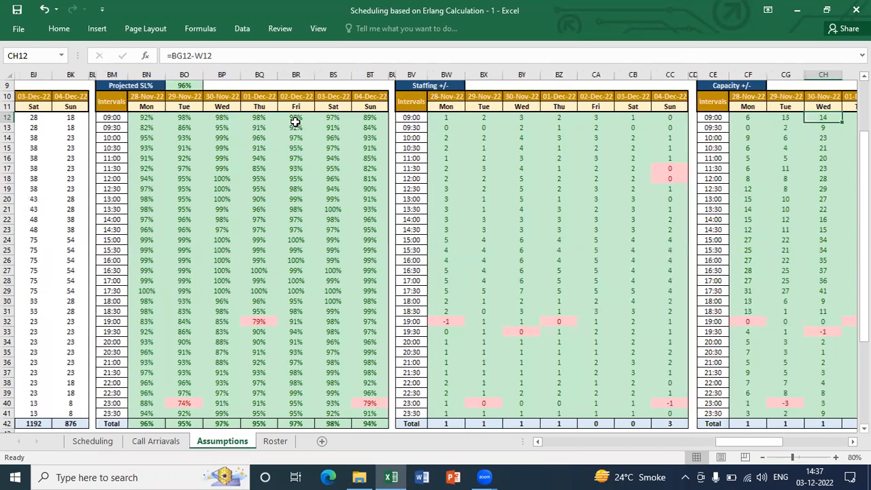
key(ctrl+Left)
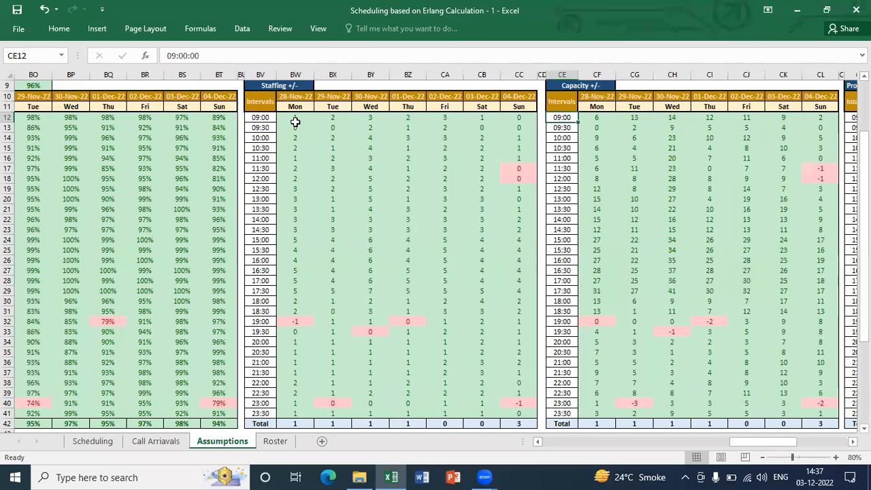
key(Up)
key(Up)
key(Up)
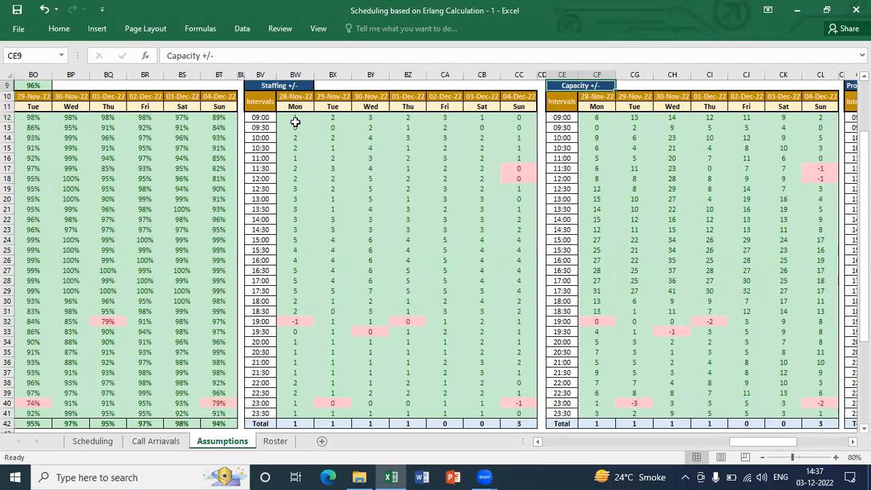
key(Up)
key(Up)
key(Up)
key(Up)
key(Up)
key(Up)
key(Up)
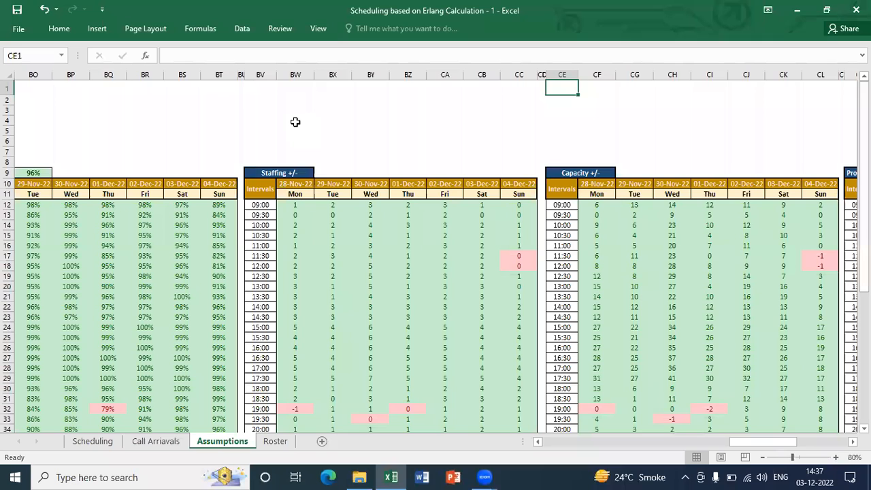
key(Down)
key(Down)
key(Down)
key(Down)
key(Down)
key(Left)
key(Left)
key(Left)
key(Left)
key(Left)
key(Left)
key(Left)
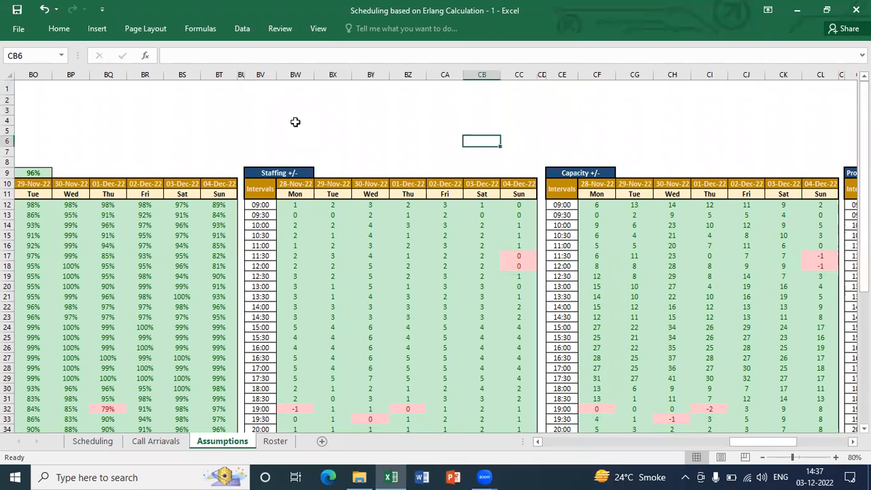
Examine Tuesday's Staffing +/- values for the 10:00 to 18:00 intervals by highlighting BX14:BX30
key(Down)
key(Down)
key(Down)
key(Down)
key(Down)
key(Down)
key(Down)
key(Up)
key(Down)
key(Down)
key(shift+Down)
key(shift+Down)
key(shift+Down)
key(shift+Down)
key(shift+Down)
key(shift+Down)
key(shift+Down)
key(shift+Down)
key(shift+Down)
key(shift+Down)
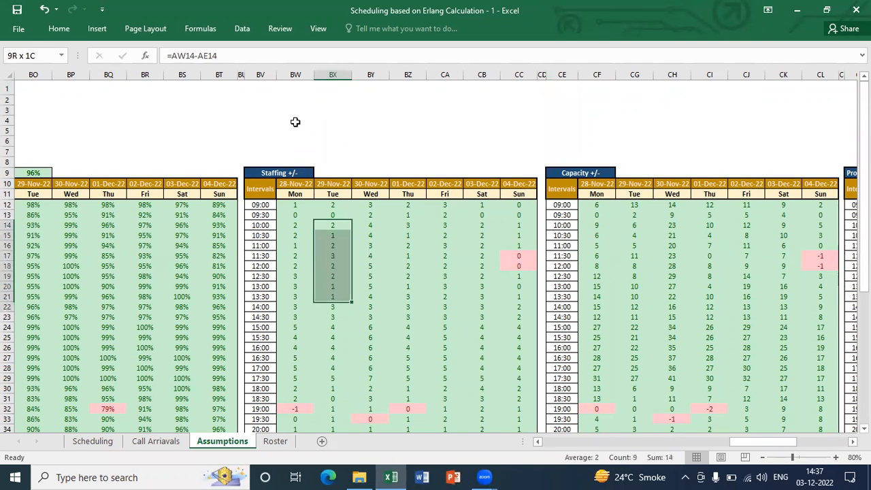
key(shift+Down)
key(shift+Down)
key(shift+Down)
key(shift+Down)
key(shift+Down)
key(shift+Down)
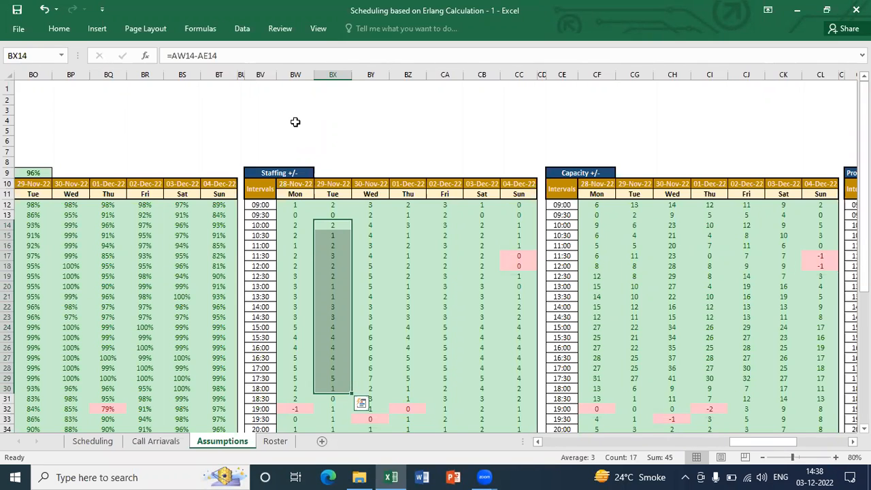
Recheck Tuesday's Staffing +/- values for the 10:00 to 17:00 intervals by highlighting BX14:BX28
key(Down)
key(Up)
key(shift+Down)
key(shift+Down)
key(shift+Down)
key(shift+Down)
key(shift+Down)
key(shift+Down)
key(shift+Down)
key(shift+Down)
key(shift+Down)
key(shift+Down)
key(shift+Down)
key(shift+Down)
key(shift+Down)
key(shift+Down)
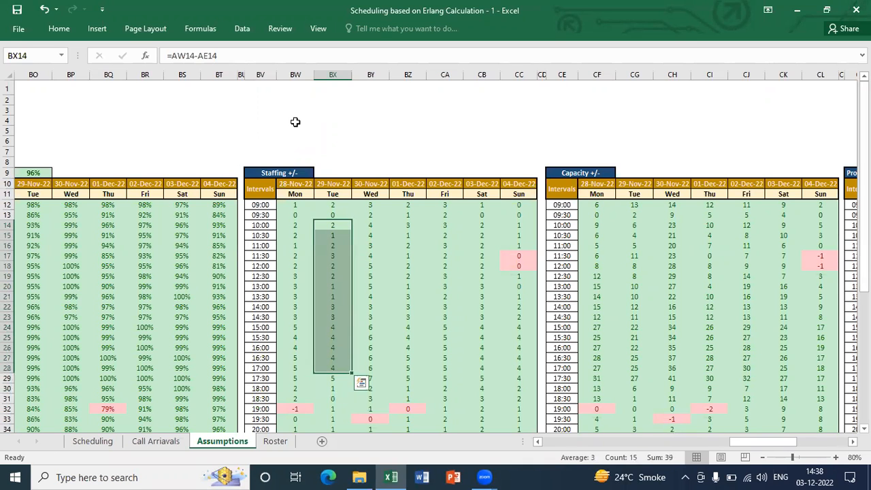
Narrow spacer column CD between the Staffing +/- and Capacity +/- tables
key(Right)
key(Right)
key(Right)
key(Right)
key(Right)
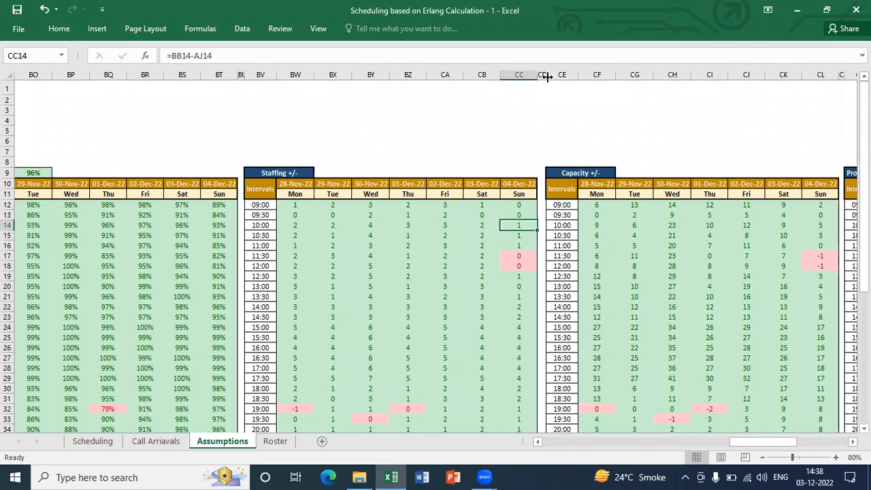
drag(545, 77, 542, 77)
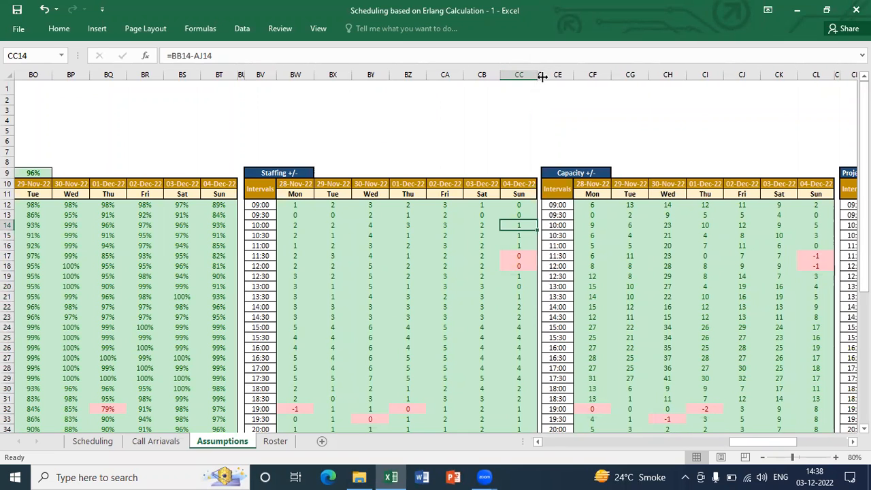
Inspect Sunday's 10:00 formulas in the Projected Occupancy and Efficiency tables
key(Right)
key(Right)
key(Right)
key(Right)
key(Right)
key(Right)
key(Right)
key(Right)
key(Right)
key(Right)
key(Right)
key(Right)
key(Right)
key(Right)
key(Right)
key(Right)
key(Right)
key(Right)
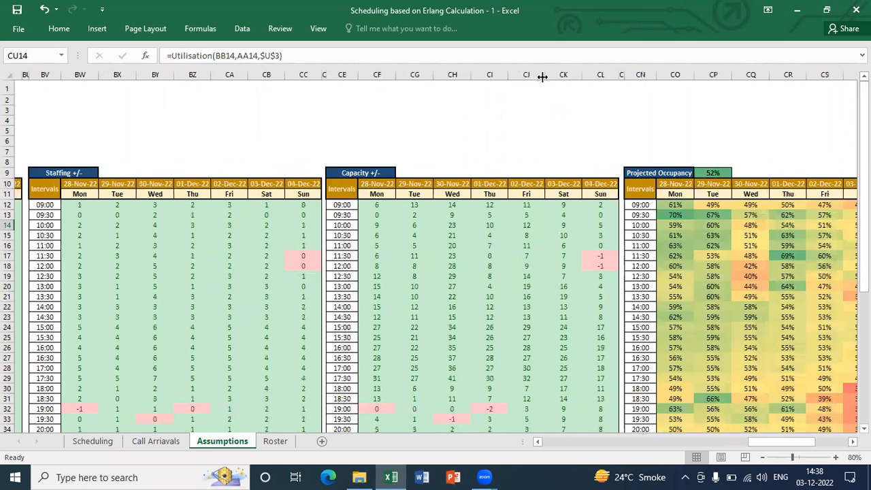
key(Right)
key(Right)
key(Right)
key(Right)
key(Right)
key(Right)
key(Right)
key(Right)
key(Right)
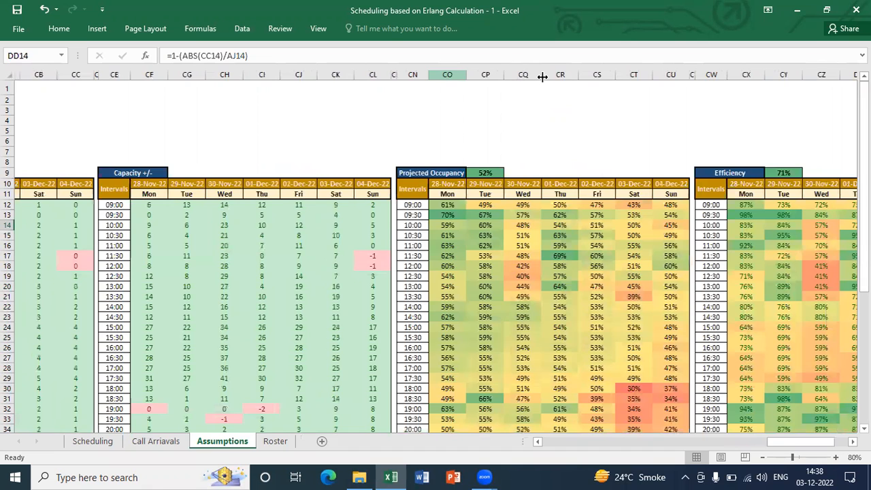
key(Up)
key(Up)
key(Up)
key(Up)
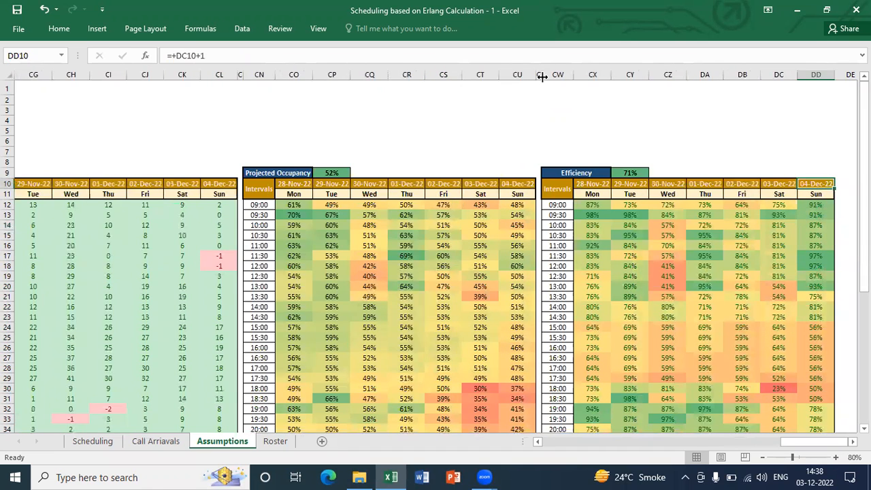
key(ctrl+Left)
key(Down)
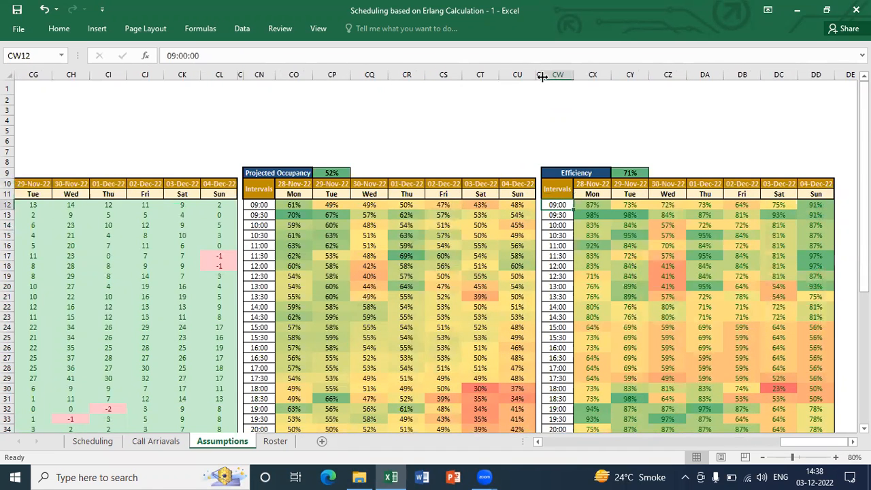
Examine the 09:00 Efficiency formulas for Monday in CX12 and Sunday in DD12
key(Right)
key(ctrl+Down)
key(ctrl+Up)
key(ctrl+Up)
key(Down)
key(Down)
key(Down)
key(Down)
key(Down)
key(Down)
key(Down)
key(Down)
key(Down)
key(Down)
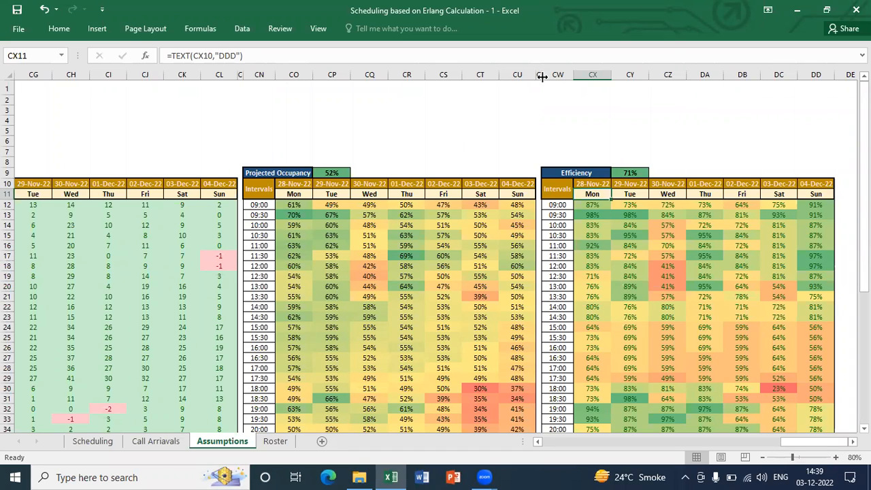
key(Down)
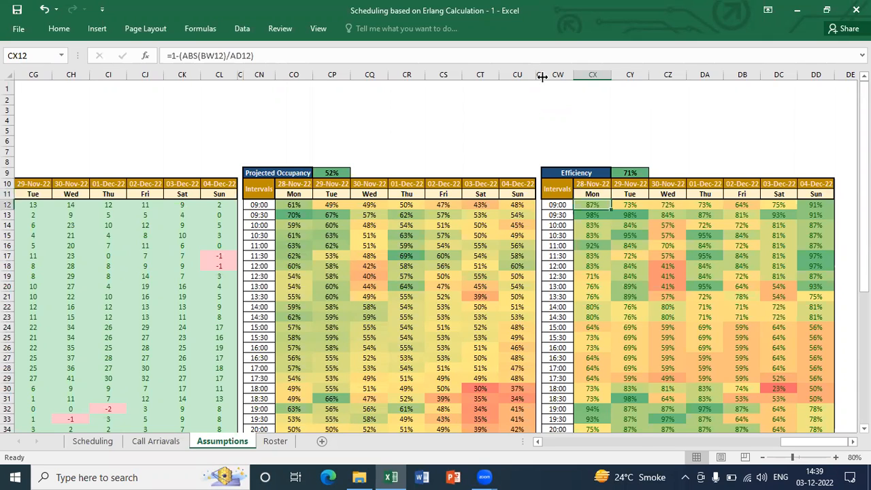
key(ctrl+Right)
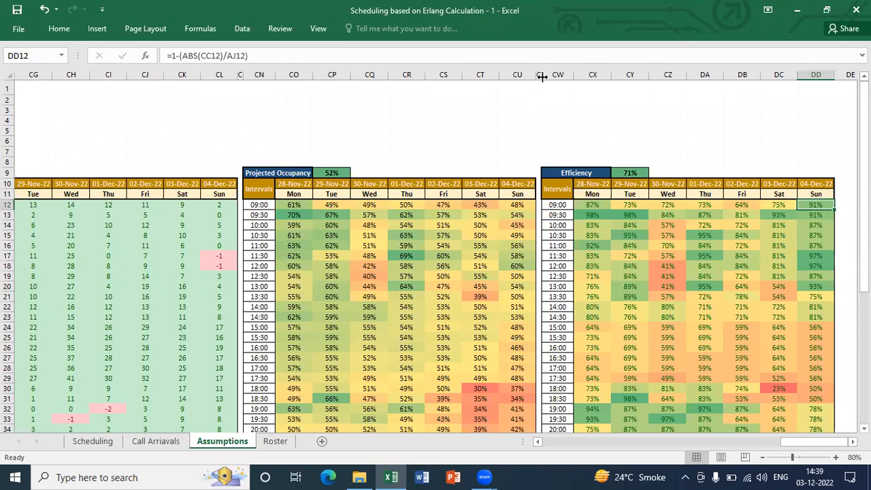
key(ctrl+Left)
key(Right)
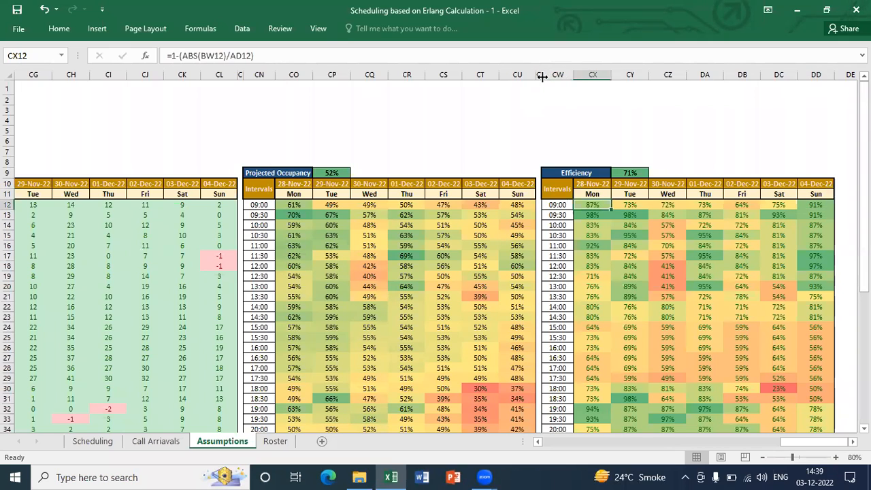
Highlight the Efficiency table's header block across the whole week, CW10:DD11
key(Up)
key(Up)
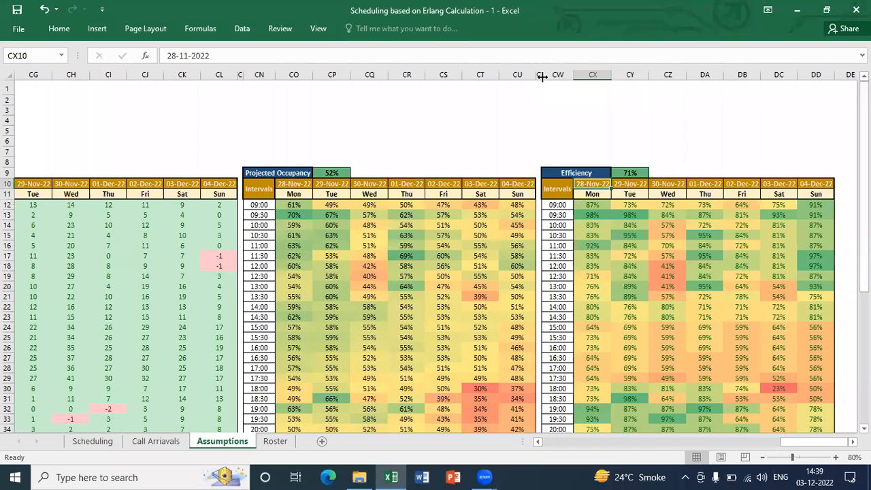
key(Left)
key(ctrl+shift+Right)
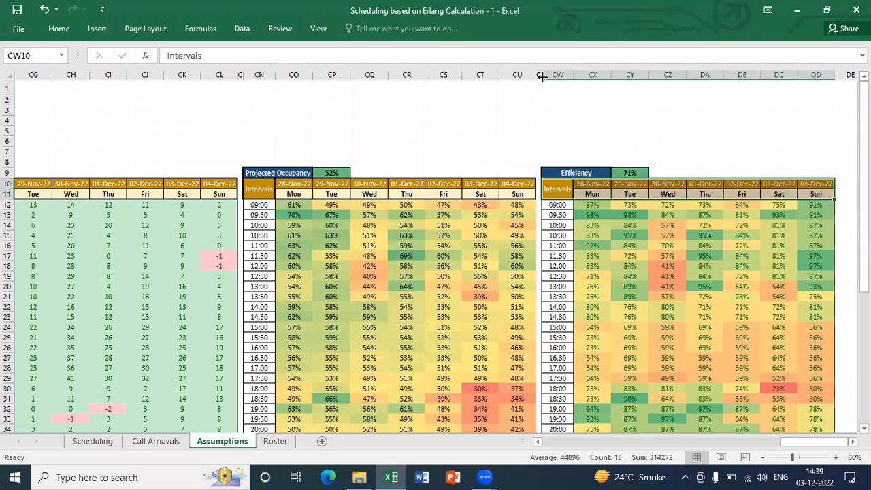
Examine the overall Efficiency formula in CY9, which weights the daily values by AV42:BB42
key(Right)
key(Up)
key(Up)
key(Right)
key(Up)
key(Up)
key(Up)
key(Up)
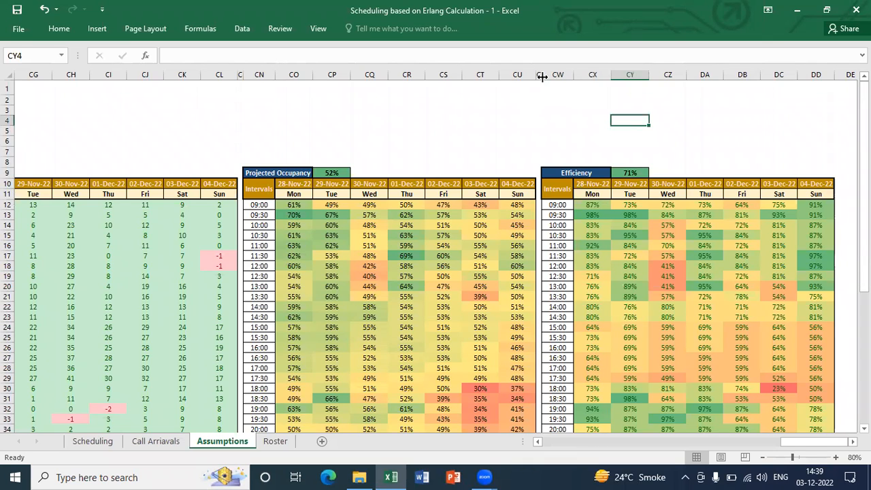
key(Down)
key(Down)
key(Down)
key(Down)
key(Down)
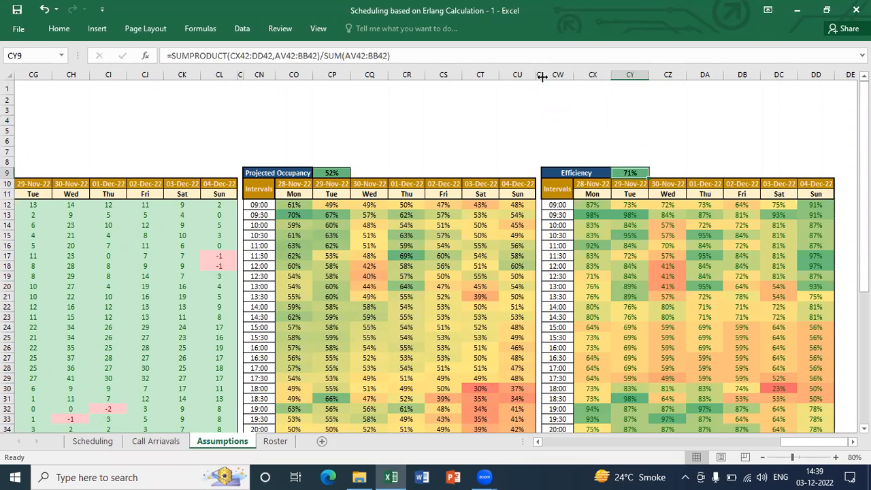
key(Up)
key(Up)
key(Up)
key(Up)
key(Up)
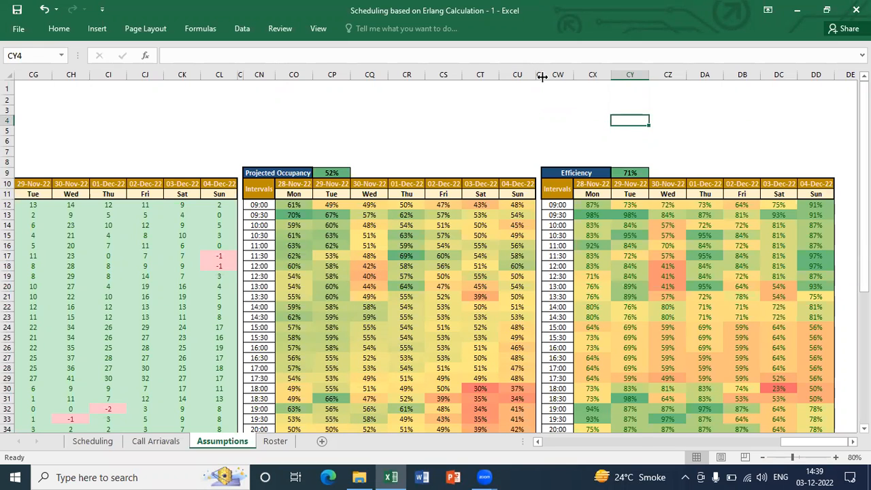
key(Down)
key(Down)
key(Down)
key(Down)
key(Down)
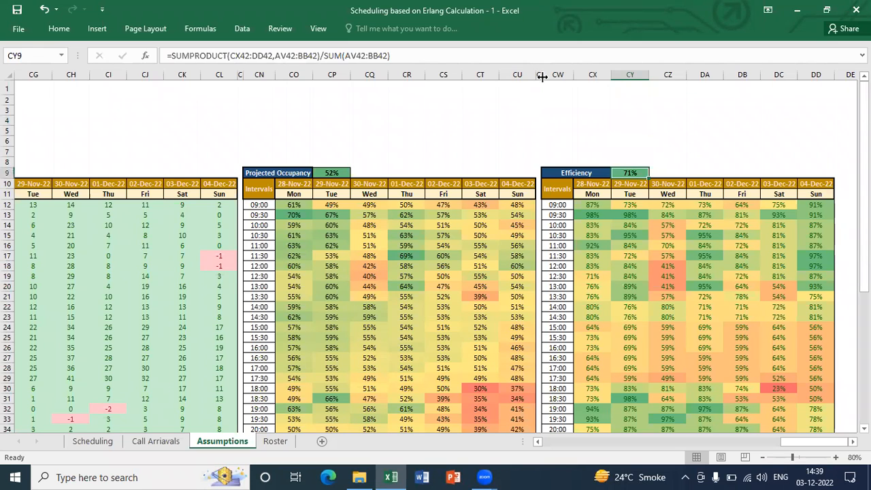
Review the Efficiency table's interval and date headers again, ending on its title cell CW9
key(Down)
key(Left)
key(Left)
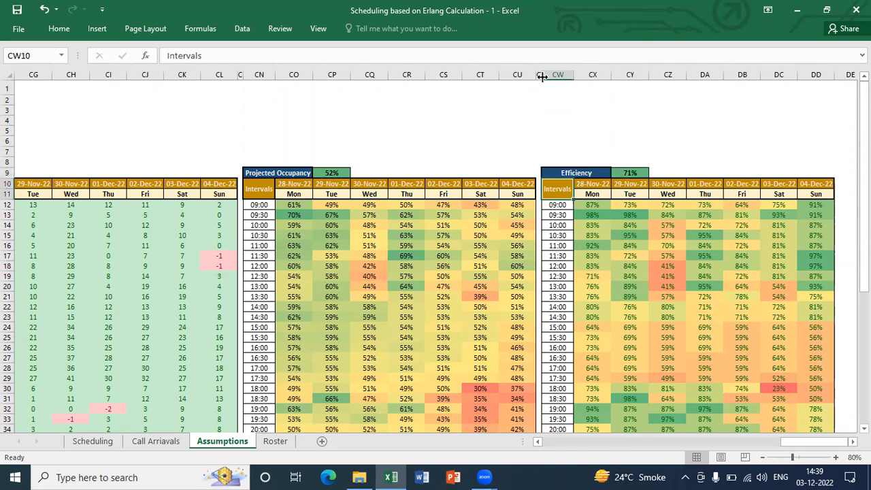
key(ctrl+shift+Right)
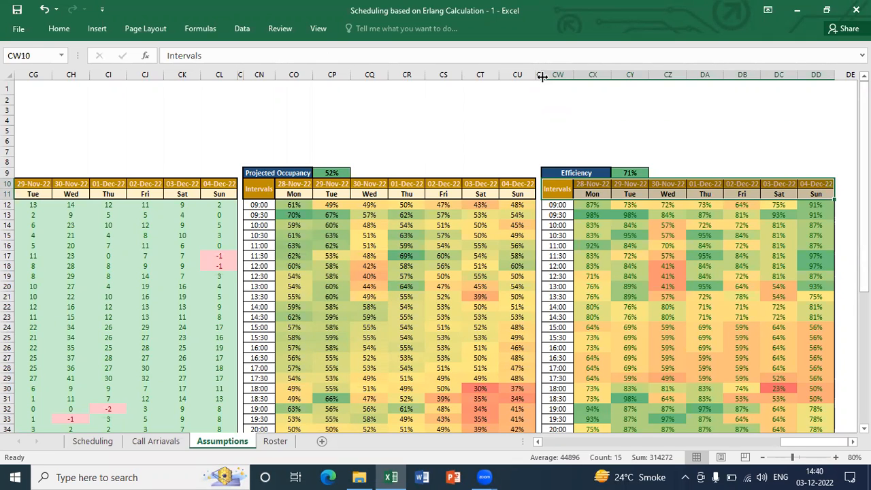
key(Up)
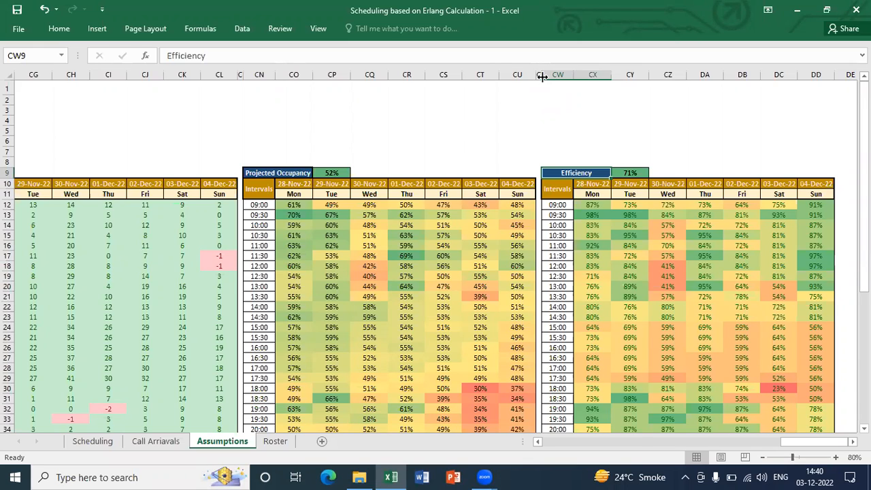
click(543, 79)
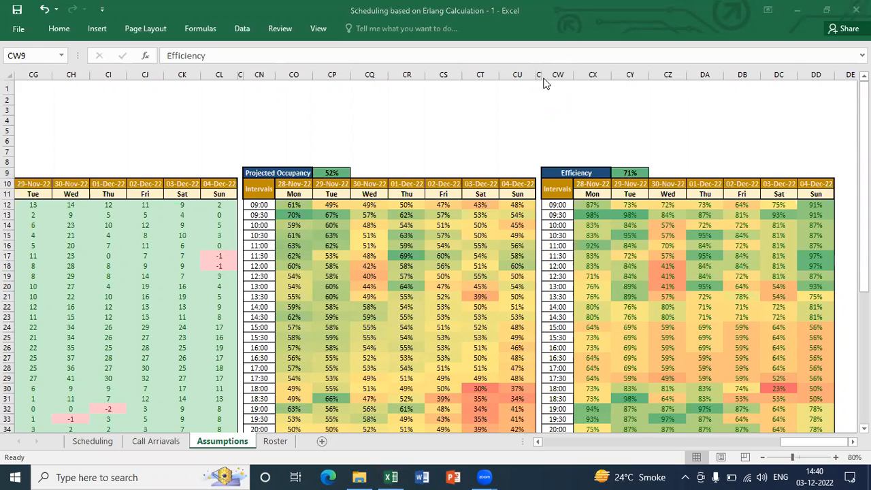